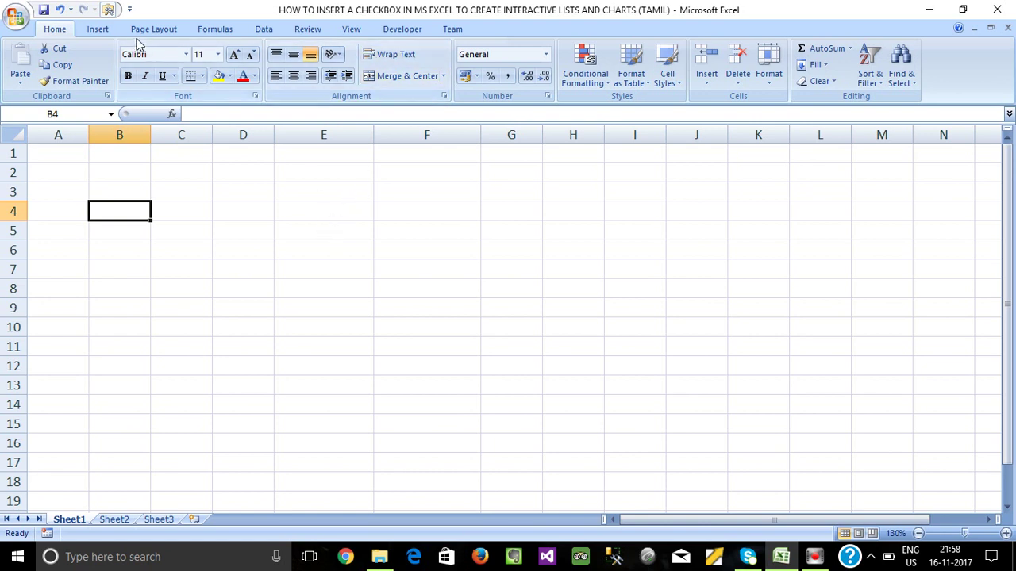
Step: Look through the ribbon and Quick Access Toolbar customization options, closing them without changes
left_click(403, 32)
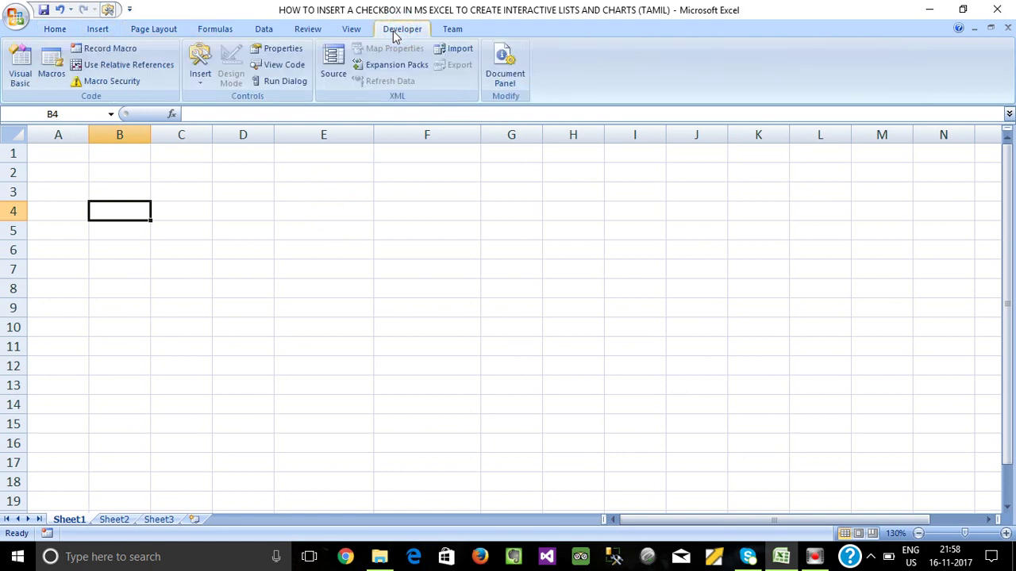
left_click(268, 31)
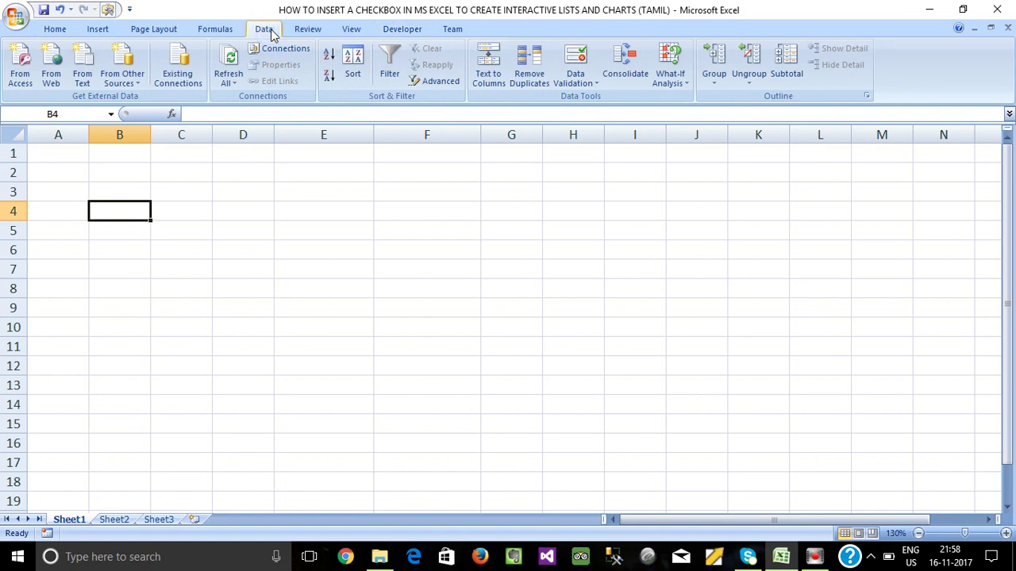
right_click(268, 31)
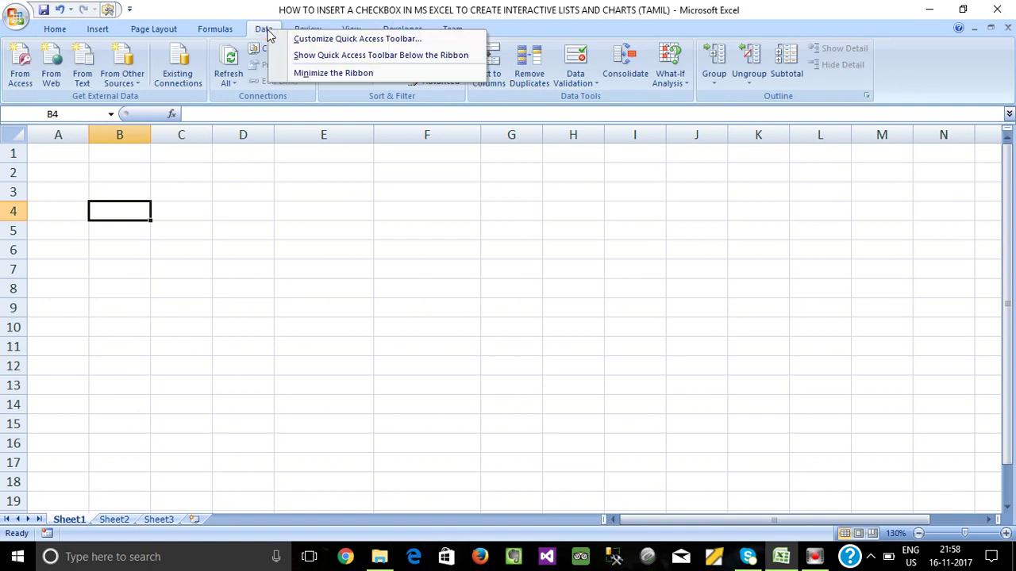
left_click(323, 41)
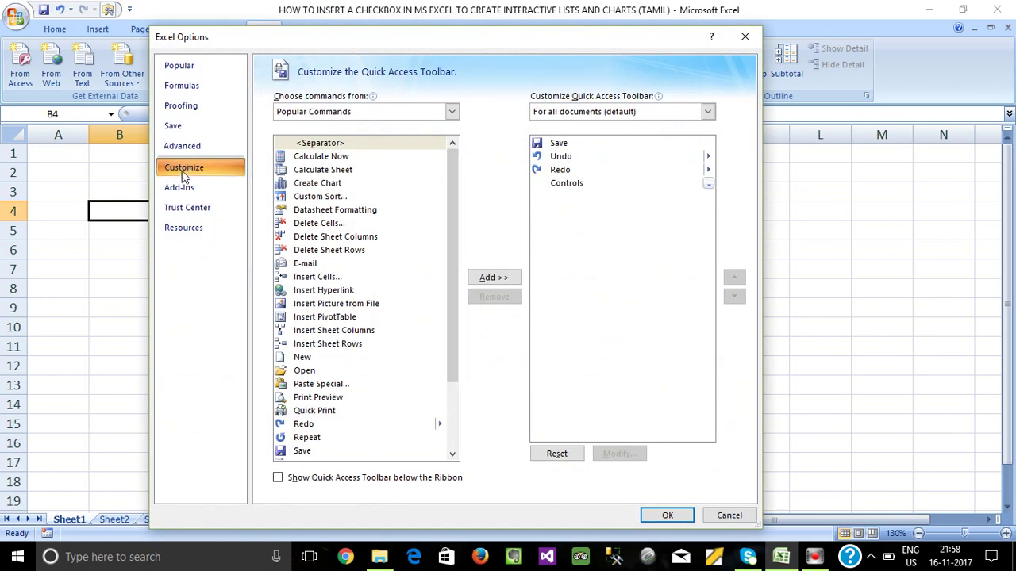
left_click_drag(448, 176, 460, 199)
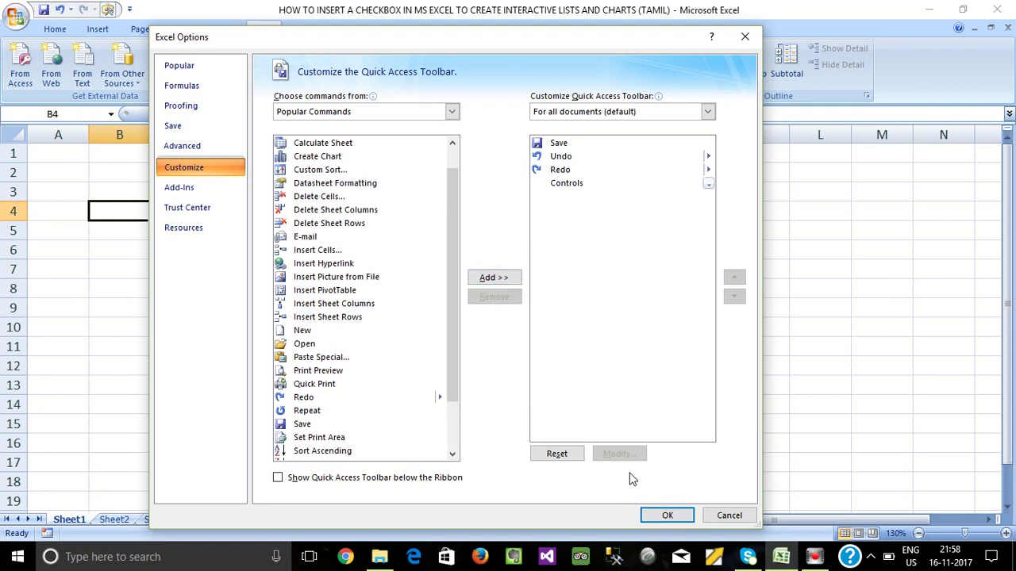
left_click(712, 514)
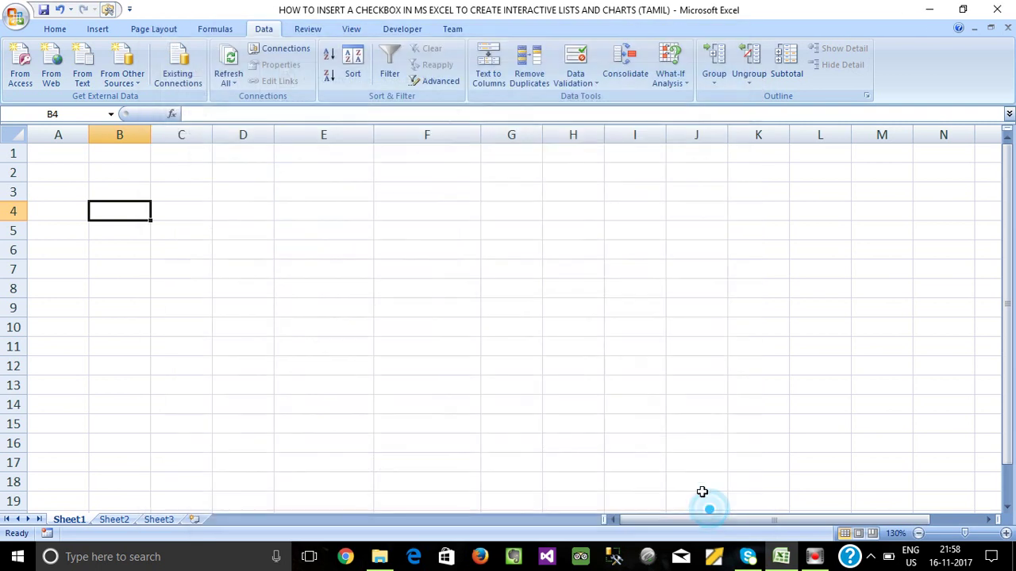
Step: Draw a form-control check box over E3:E5 on the Developer tab and widen column E
left_click(401, 30)
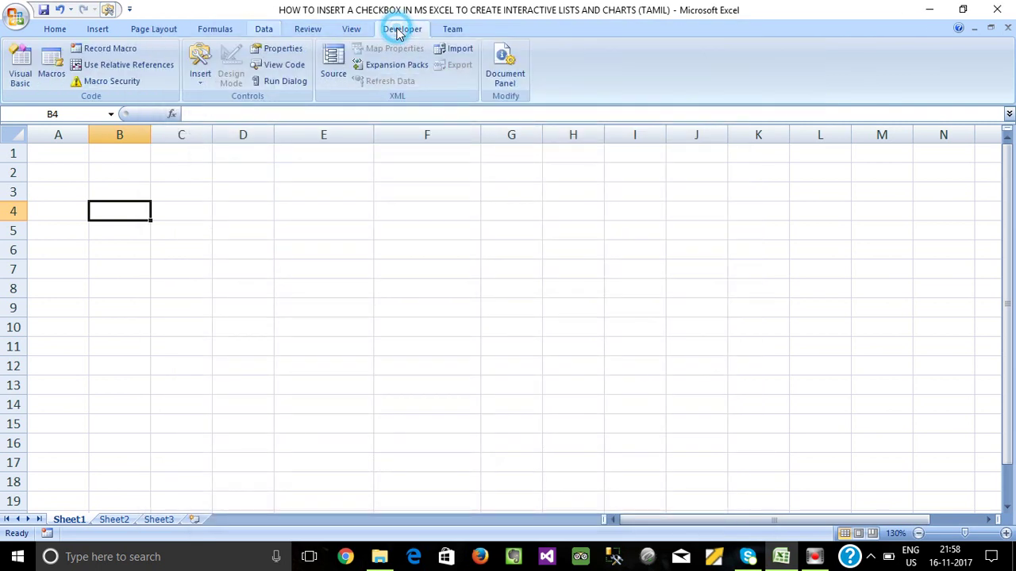
left_click(201, 83)
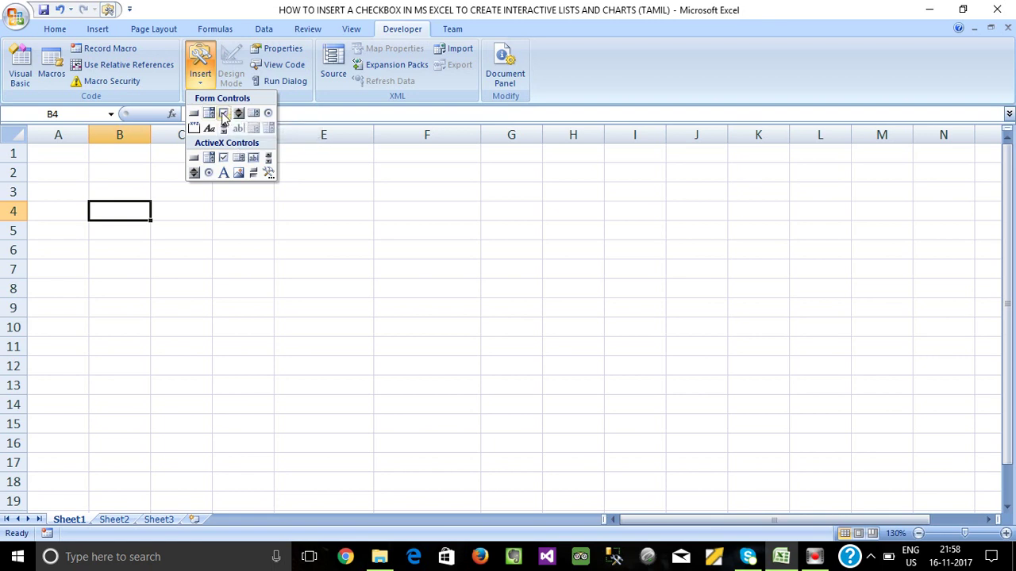
left_click(223, 114)
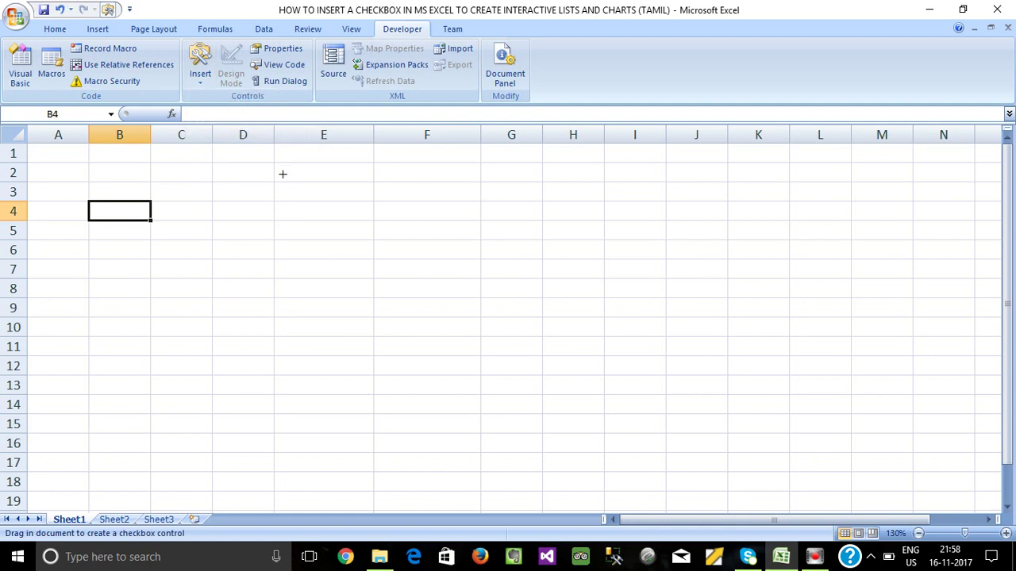
left_click_drag(286, 189, 459, 230)
left_click_drag(375, 134, 480, 134)
left_click(364, 211)
Step: Replace the 'Check Box 1' label text with 'Submit'
right_click(364, 211)
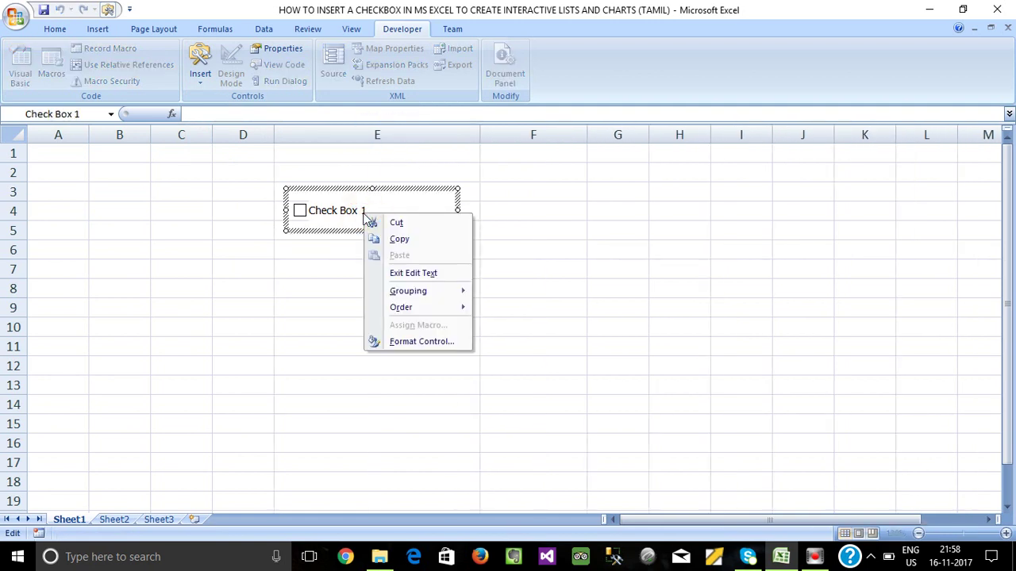
left_click(400, 273)
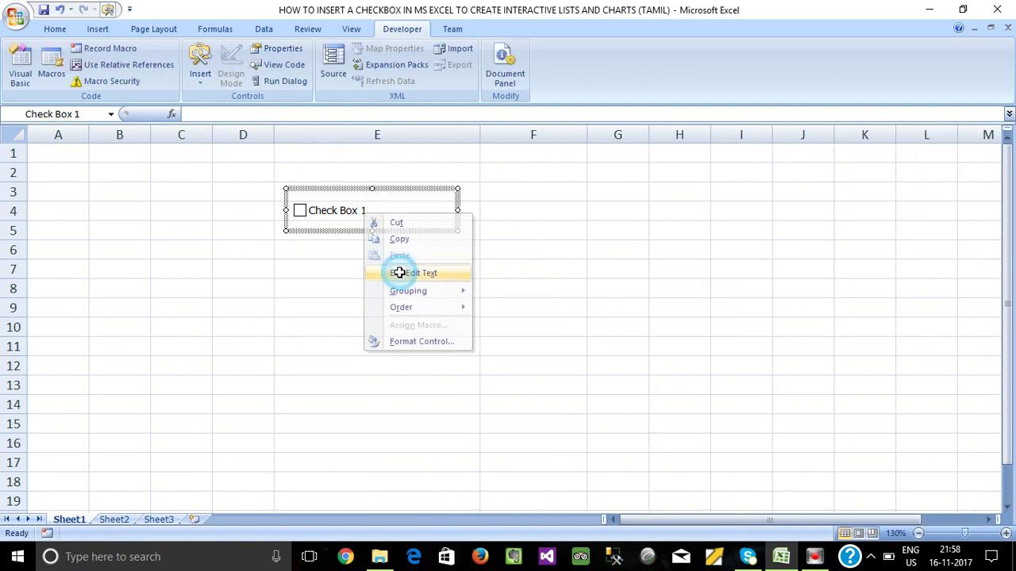
left_click(368, 212)
left_click_drag(368, 211, 306, 212)
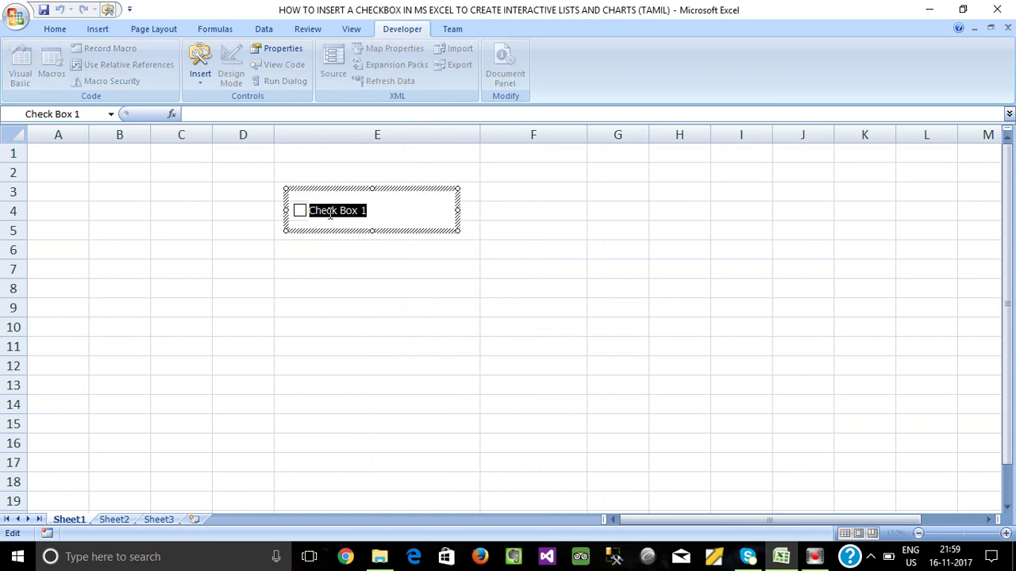
type("Submit")
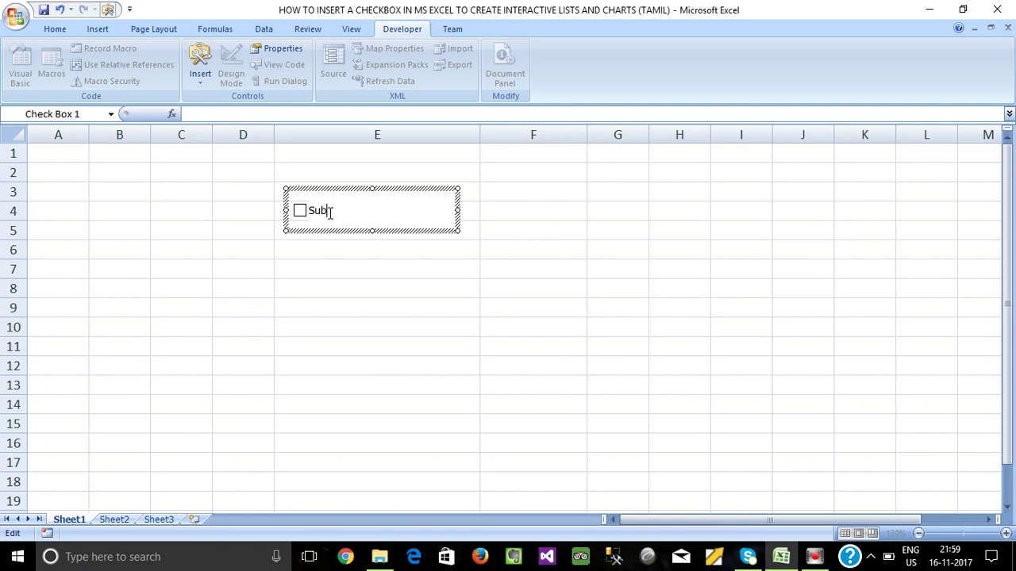
left_click(372, 284)
Step: Tick and untick the Submit check box several times, leaving it cleared
left_click(345, 212)
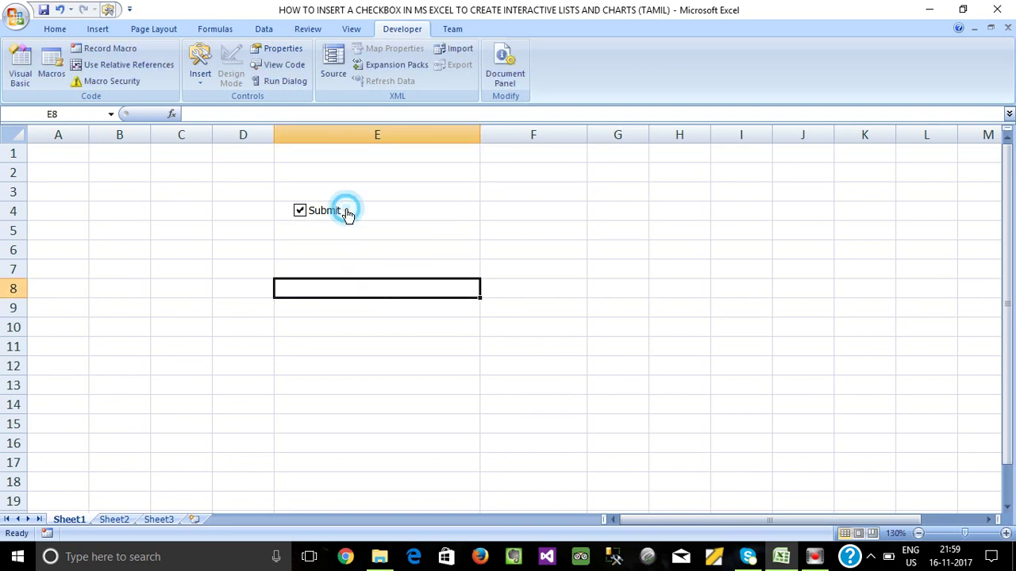
left_click(301, 218)
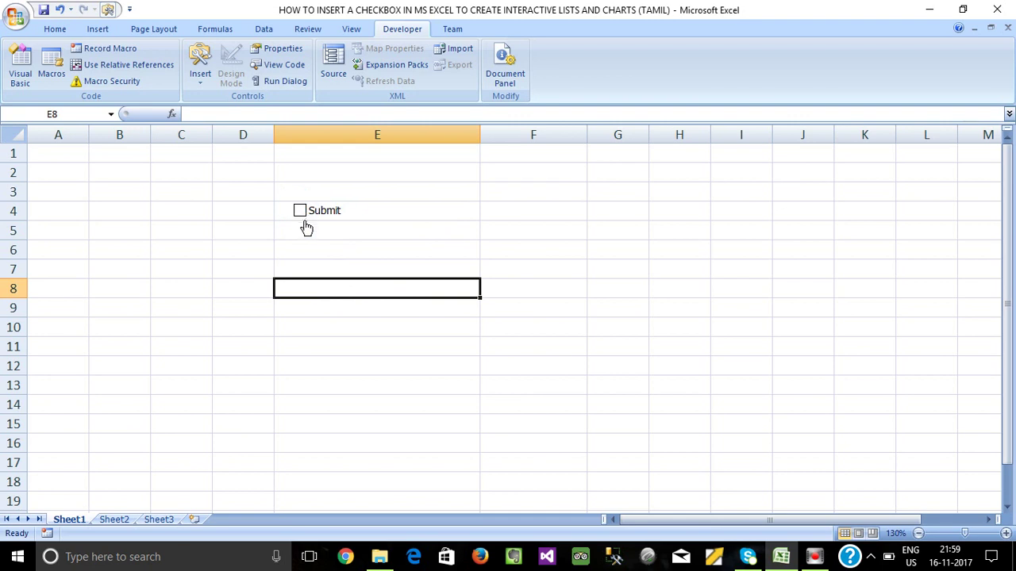
left_click(301, 214)
left_click(301, 213)
left_click(308, 229)
left_click(300, 210)
left_click(300, 211)
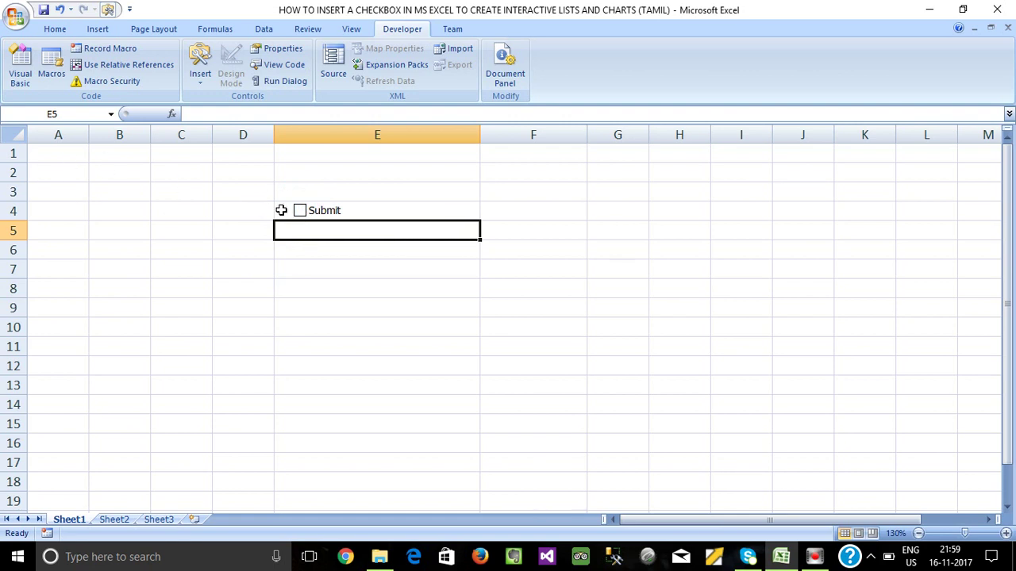
left_click(300, 211)
left_click(300, 211)
left_click(302, 209)
left_click(301, 211)
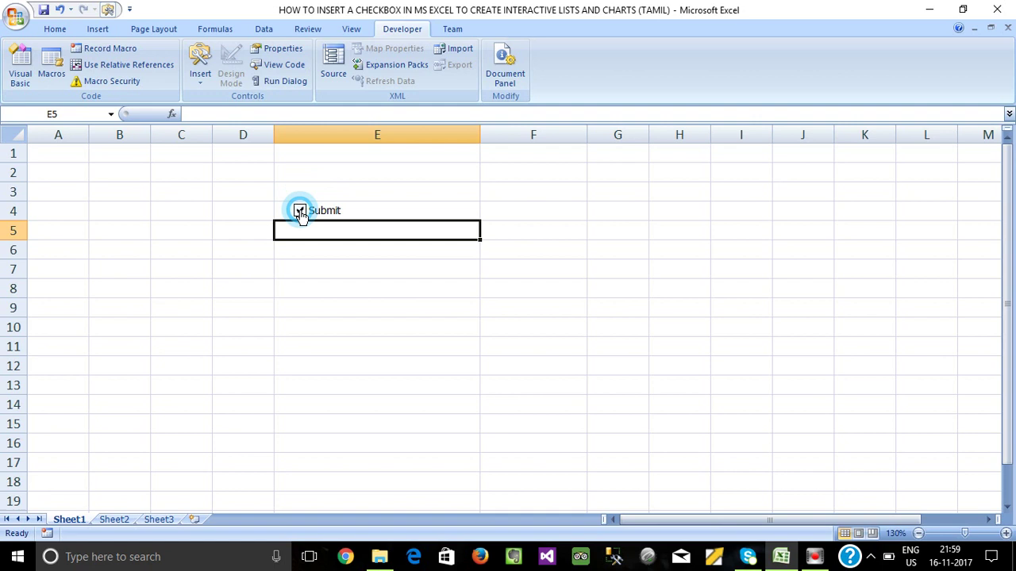
left_click(328, 282)
left_click(334, 210)
left_click(302, 211)
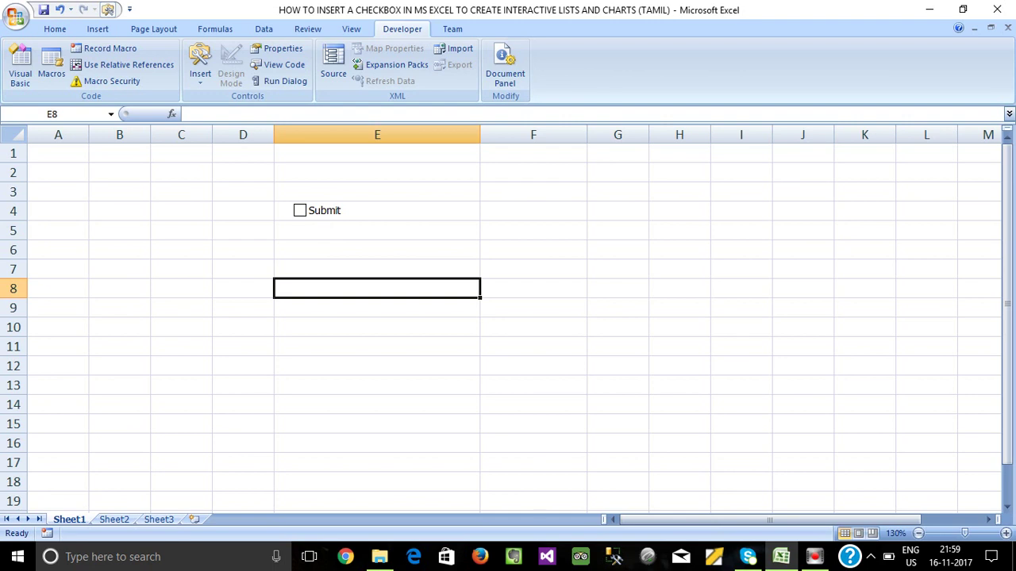
Step: Set the Submit check box's cell link to $A$2 in Format Control
right_click(332, 212)
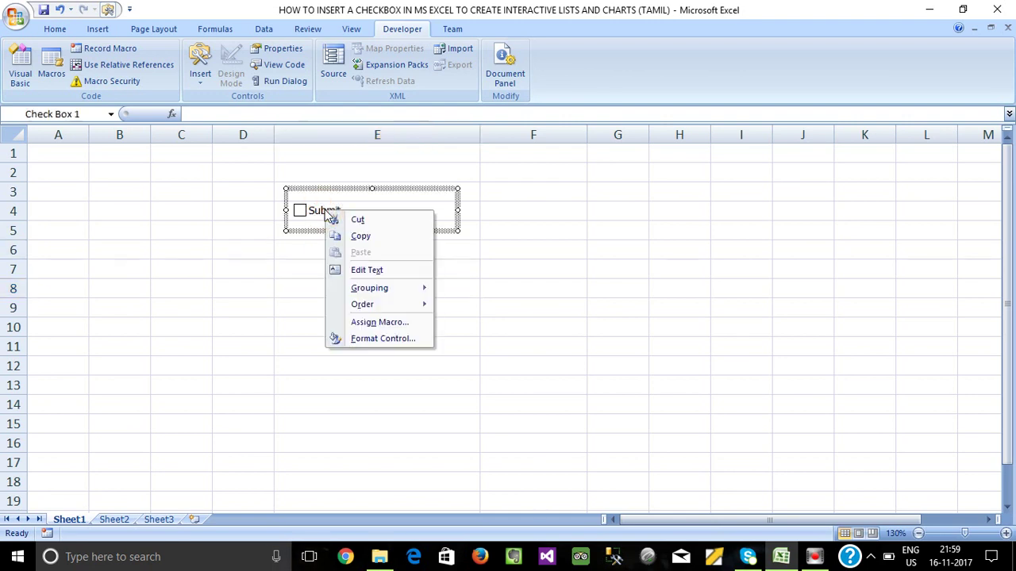
left_click(367, 340)
left_click_drag(312, 64, 579, 167)
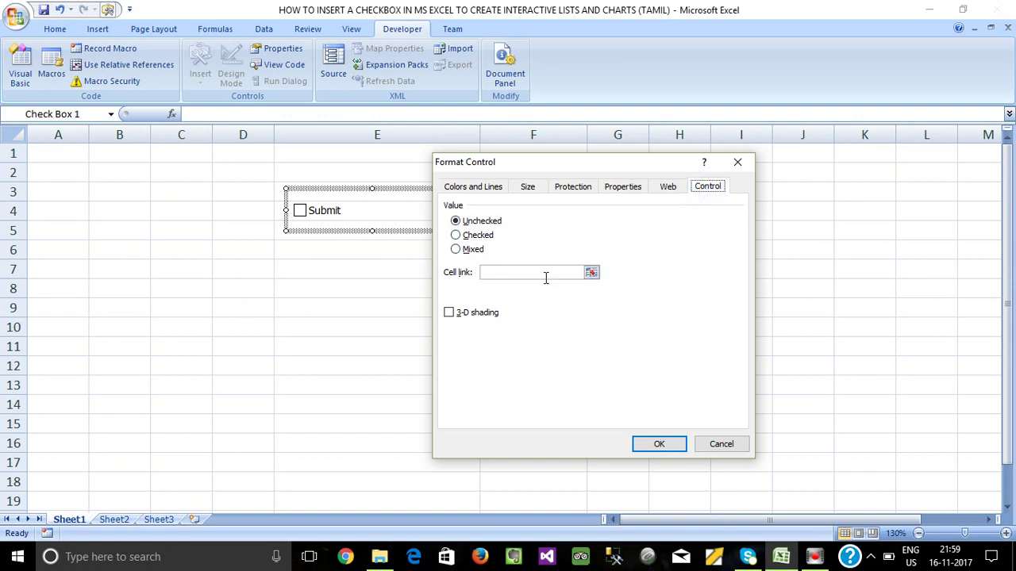
left_click(591, 273)
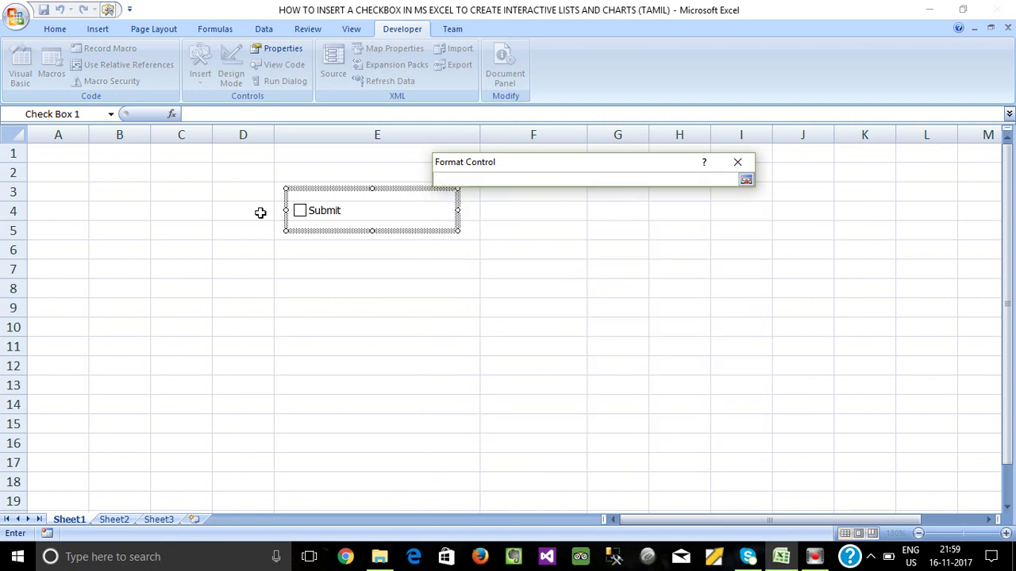
left_click(54, 175)
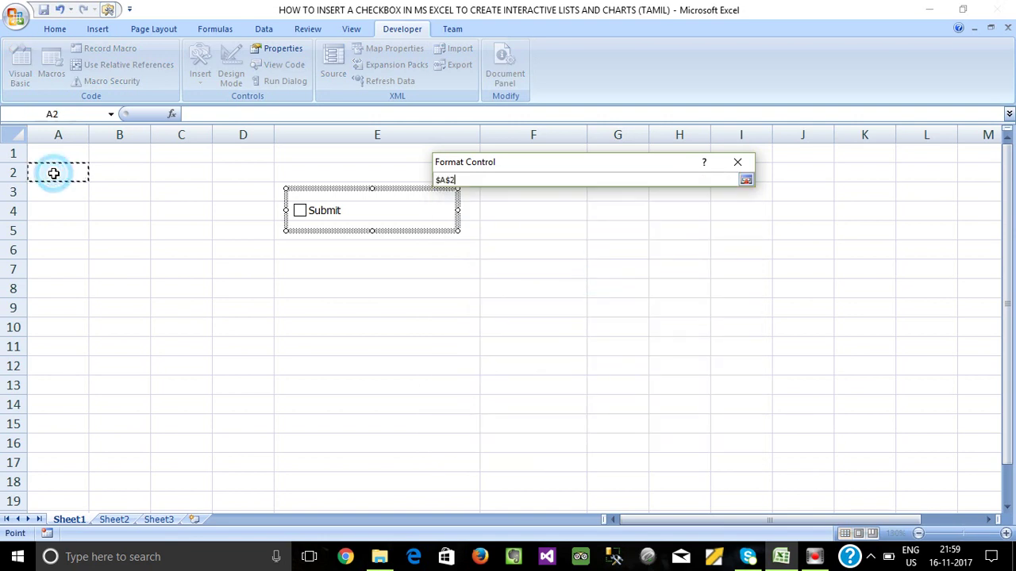
left_click(745, 180)
left_click(656, 442)
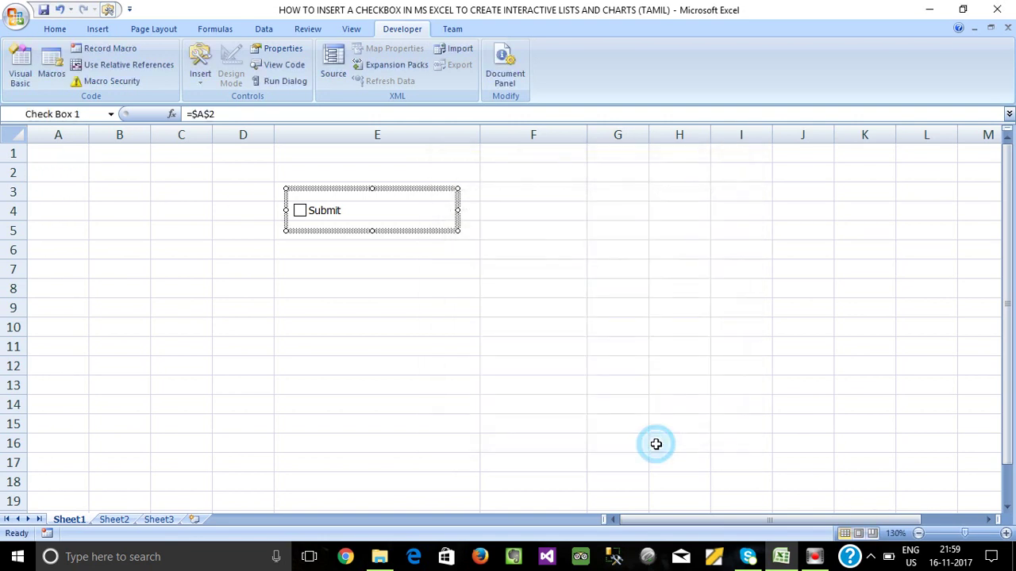
Step: Toggle the check box repeatedly, confirming A2 switches between TRUE and FALSE, ending FALSE
left_click(315, 268)
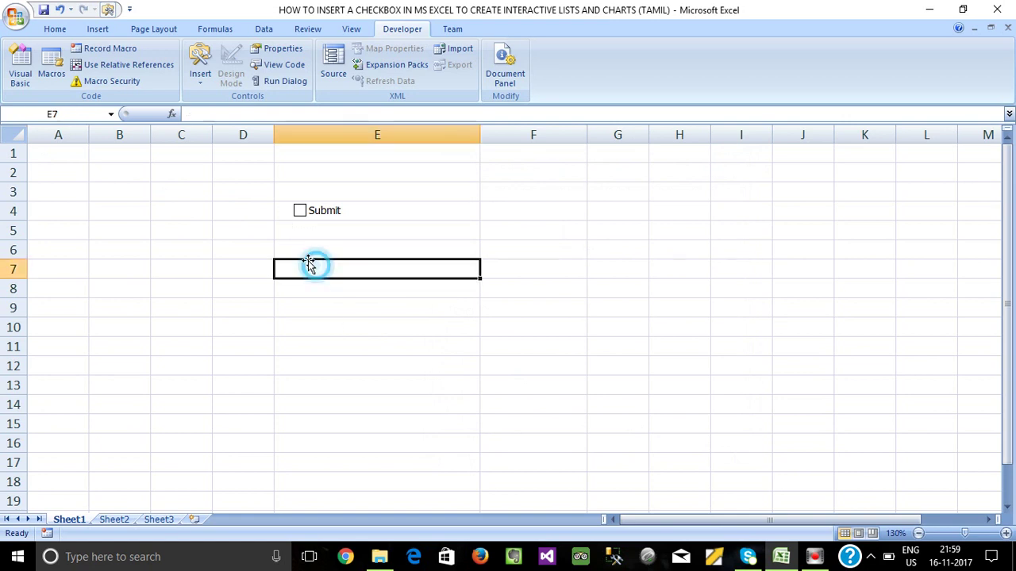
left_click(300, 213)
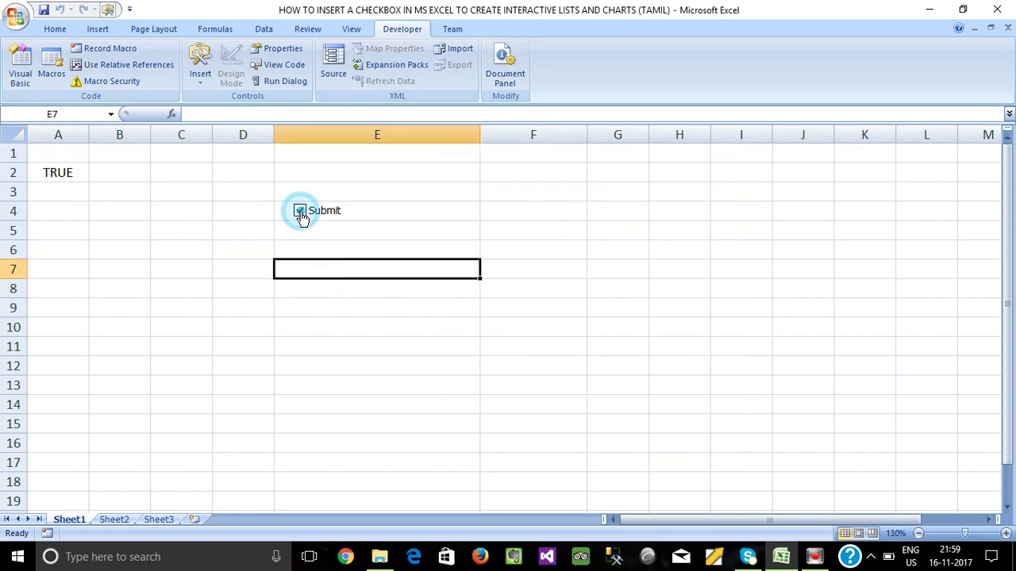
left_click(63, 174)
left_click(82, 189)
left_click(60, 168)
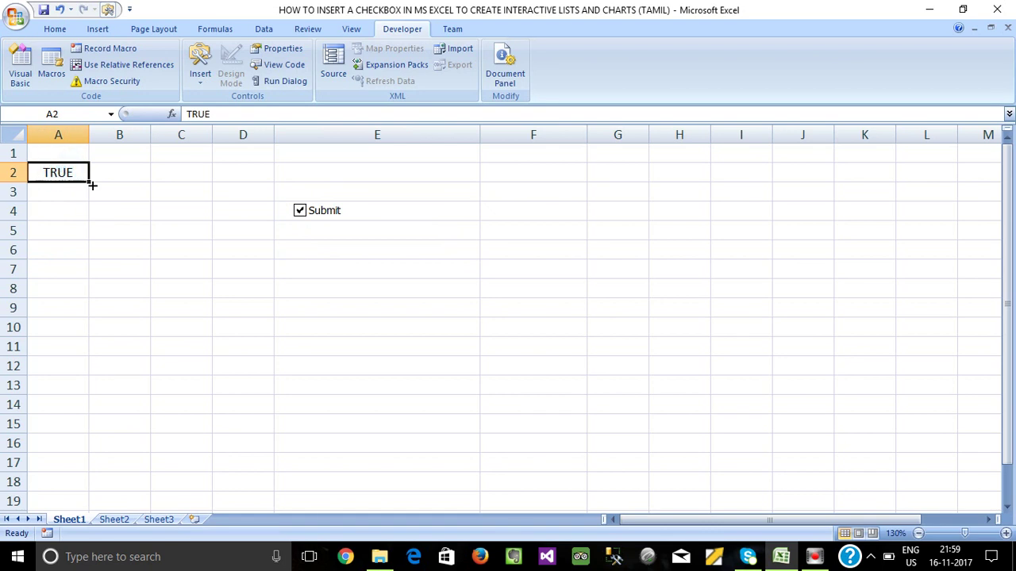
left_click(300, 215)
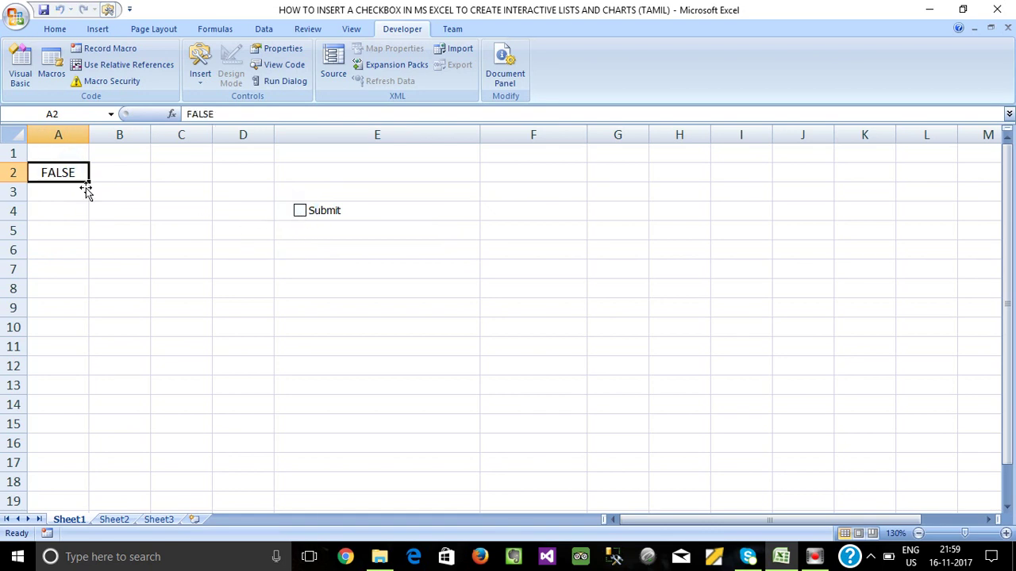
left_click(301, 214)
left_click(301, 215)
left_click(301, 215)
left_click(300, 215)
left_click(299, 214)
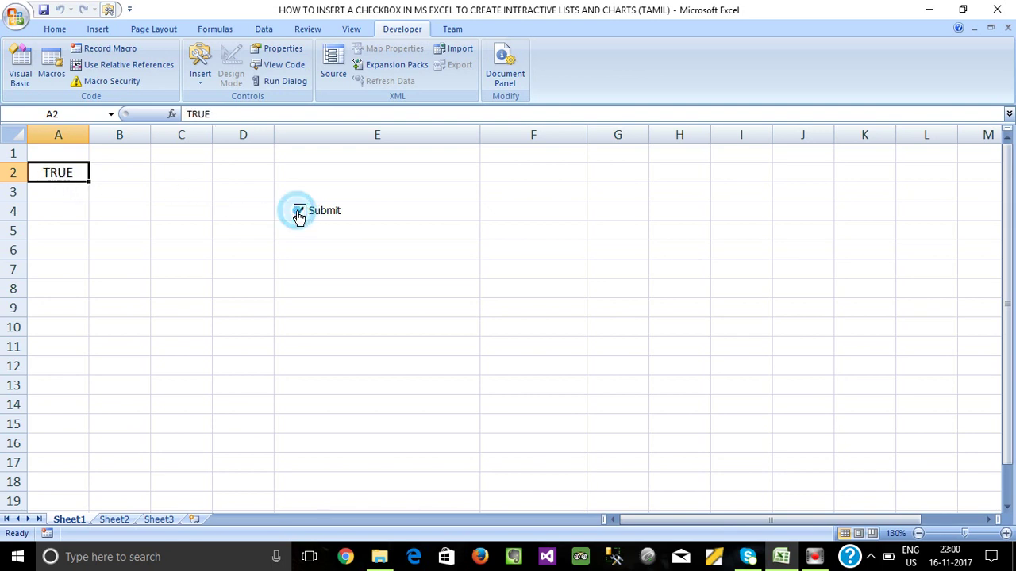
left_click(299, 214)
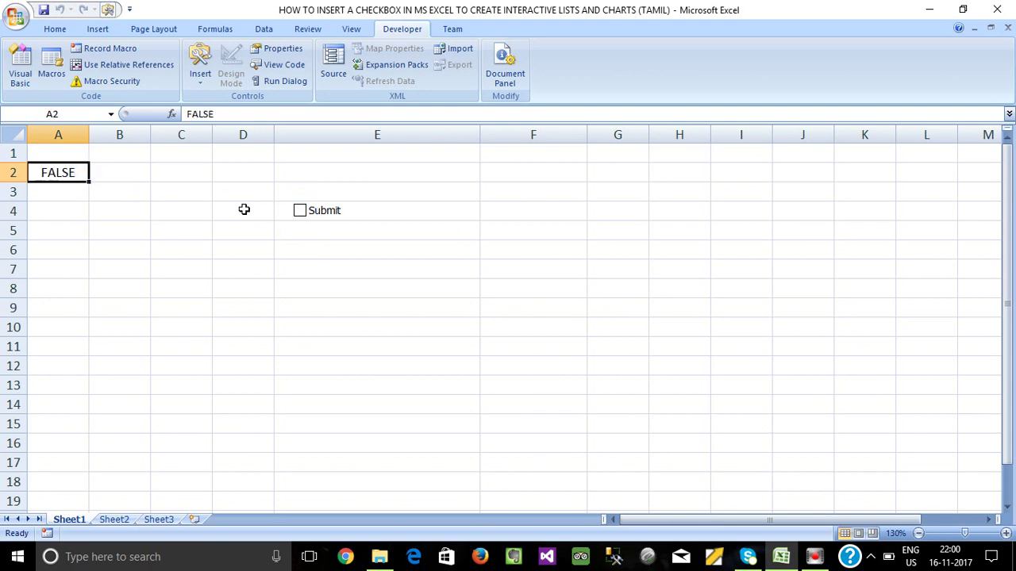
left_click(173, 229)
left_click(301, 214)
left_click(301, 215)
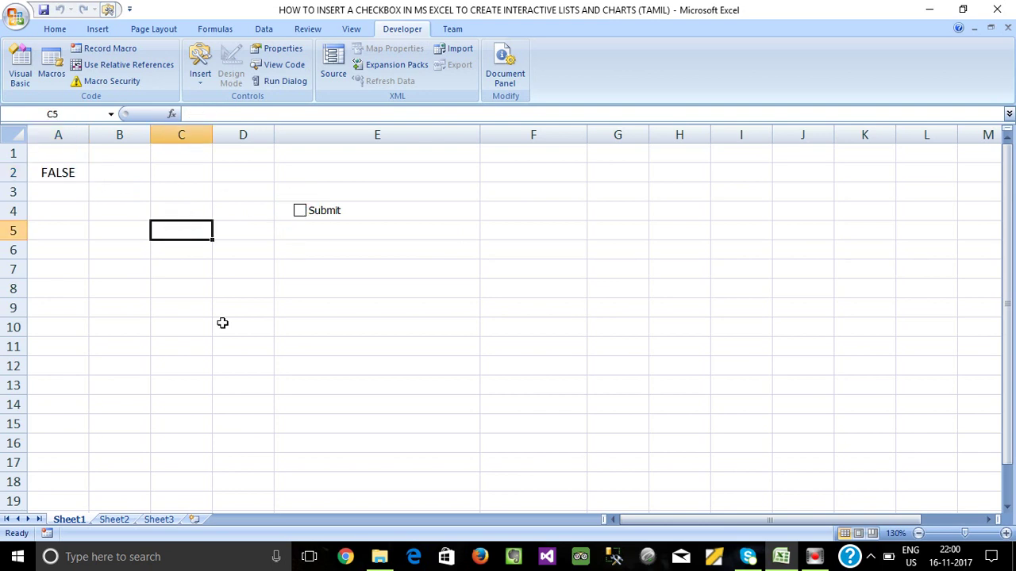
left_click(113, 518)
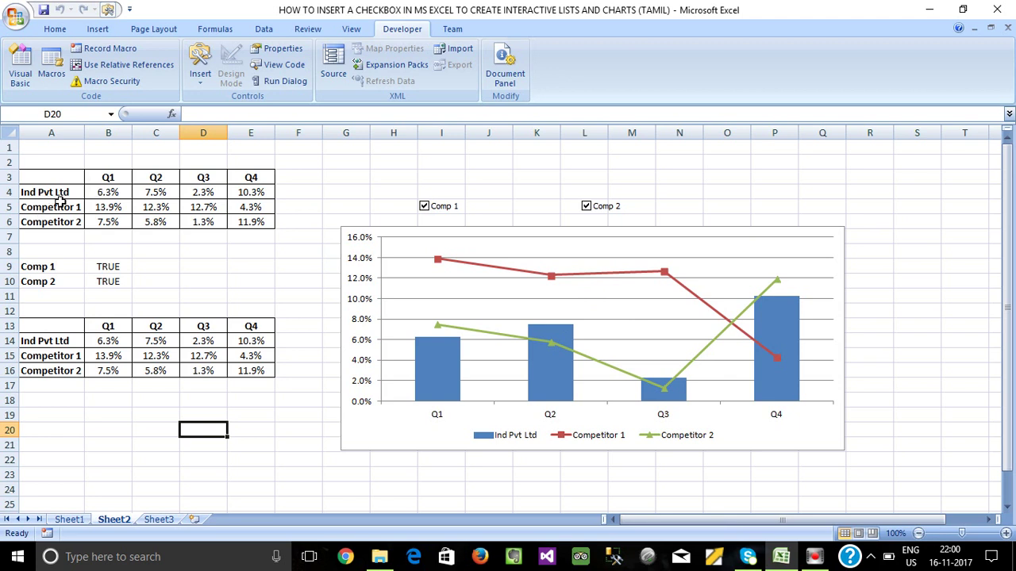
left_click_drag(103, 193, 268, 196)
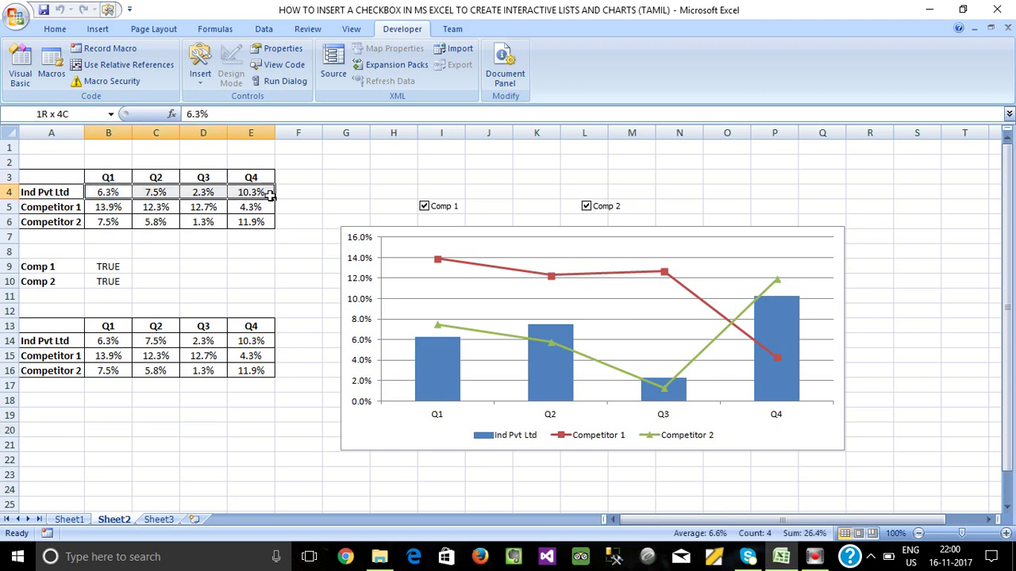
left_click_drag(270, 196, 270, 196)
left_click(53, 207)
left_click(54, 236)
left_click(52, 209)
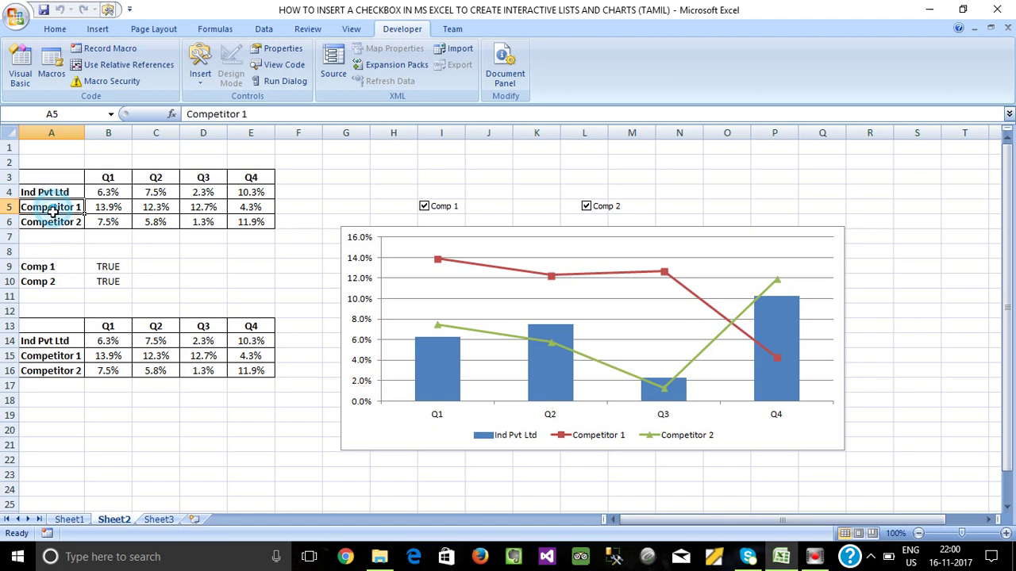
left_click(60, 223)
left_click(91, 236)
left_click_drag(111, 208, 258, 222)
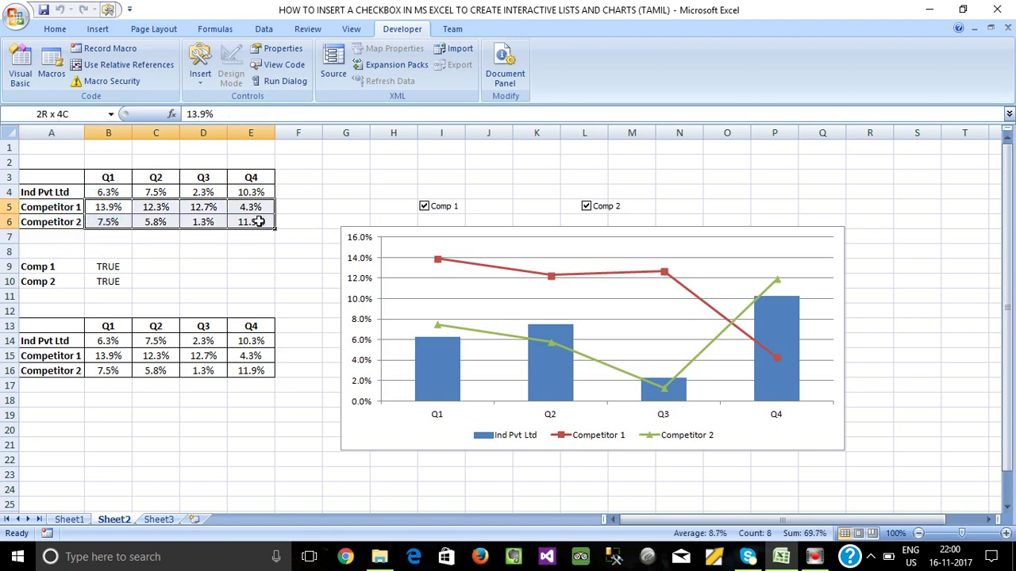
left_click_drag(115, 193, 258, 200)
left_click(253, 222)
left_click_drag(111, 207, 208, 208)
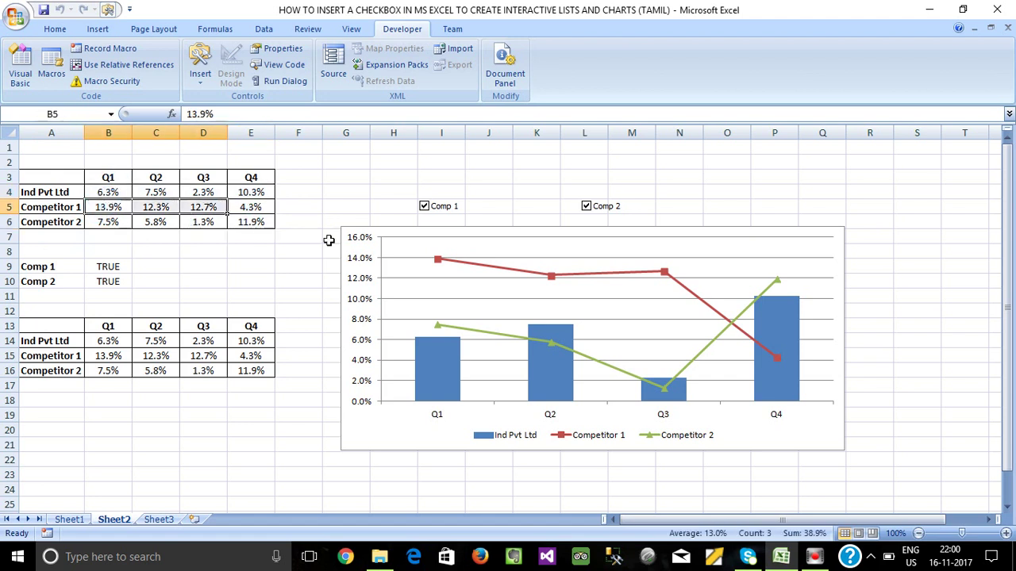
Step: Switch Comp 1 and Comp 2 off and on, ending with Comp 1 cleared and Competitor 1's line hidden
left_click(425, 207)
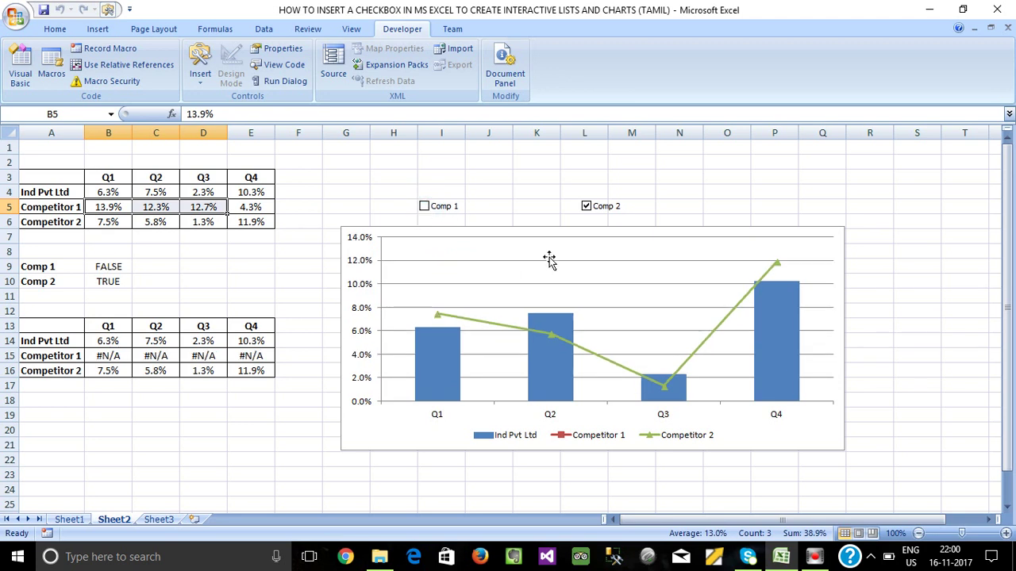
left_click_drag(64, 325, 238, 361)
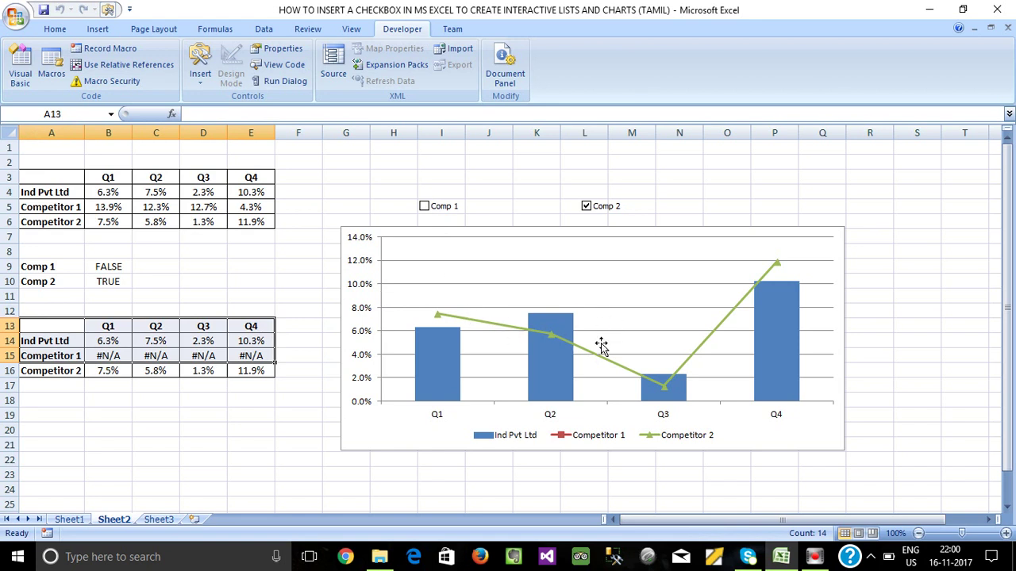
left_click(425, 208)
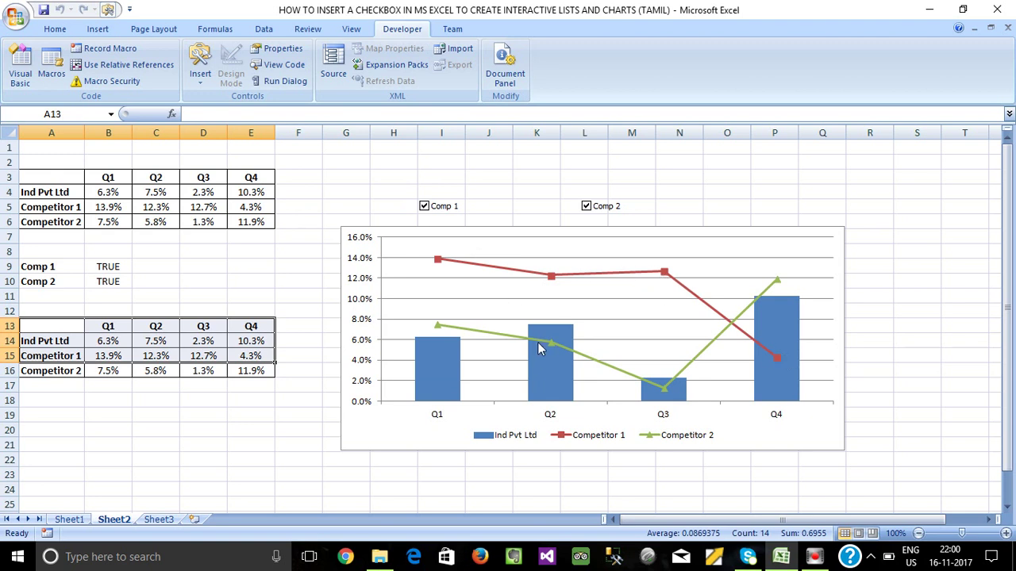
left_click(586, 207)
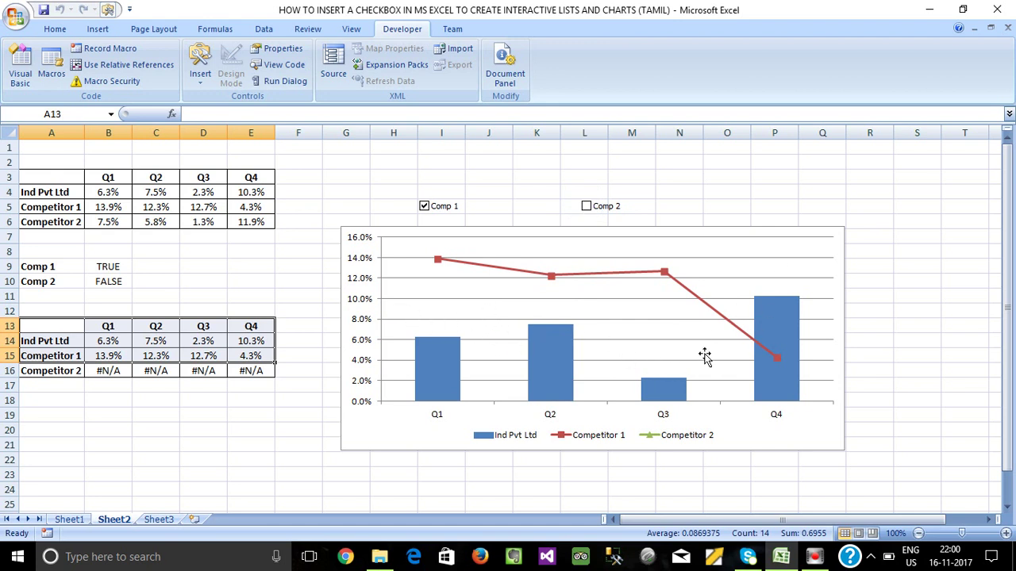
left_click(587, 207)
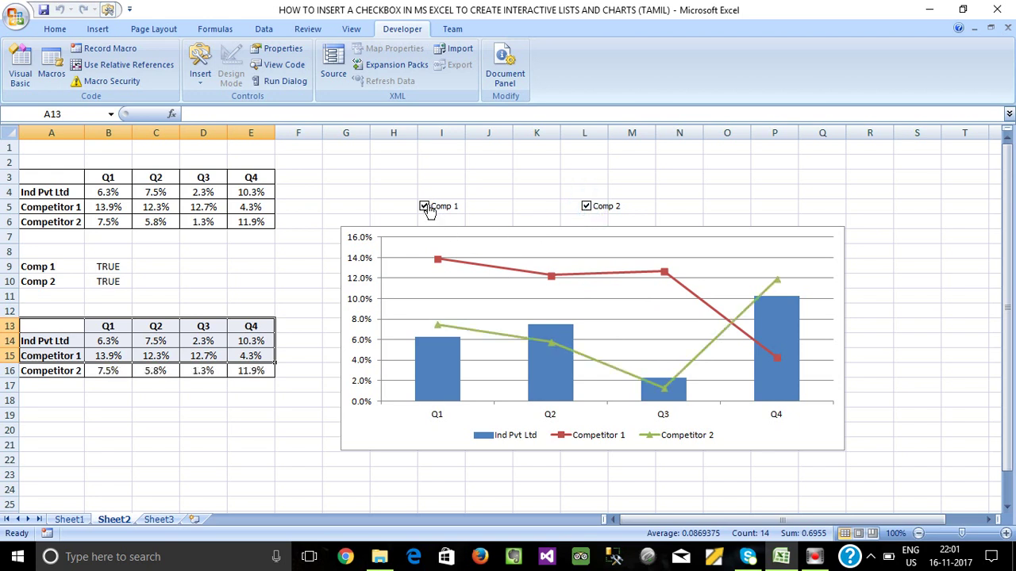
left_click(453, 210)
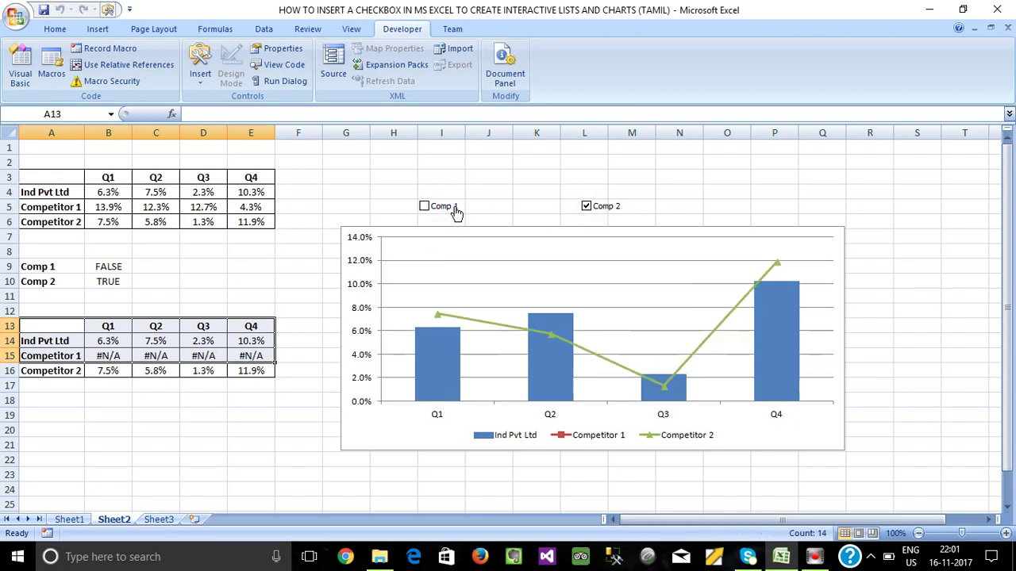
Step: Delete the combo chart and clear the helper rows A9:F17
left_click(837, 238)
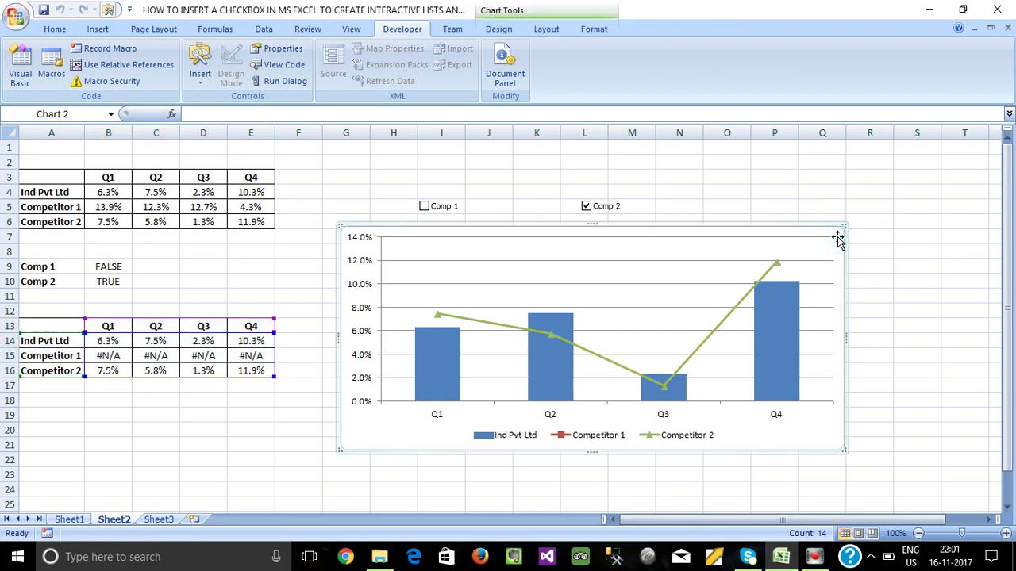
key("Delete")
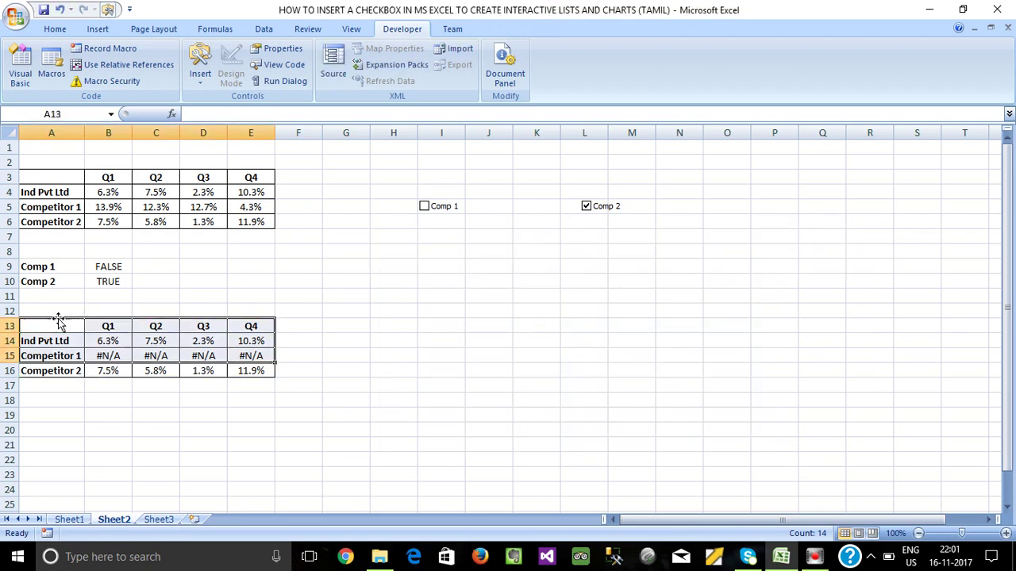
left_click_drag(32, 268, 288, 381)
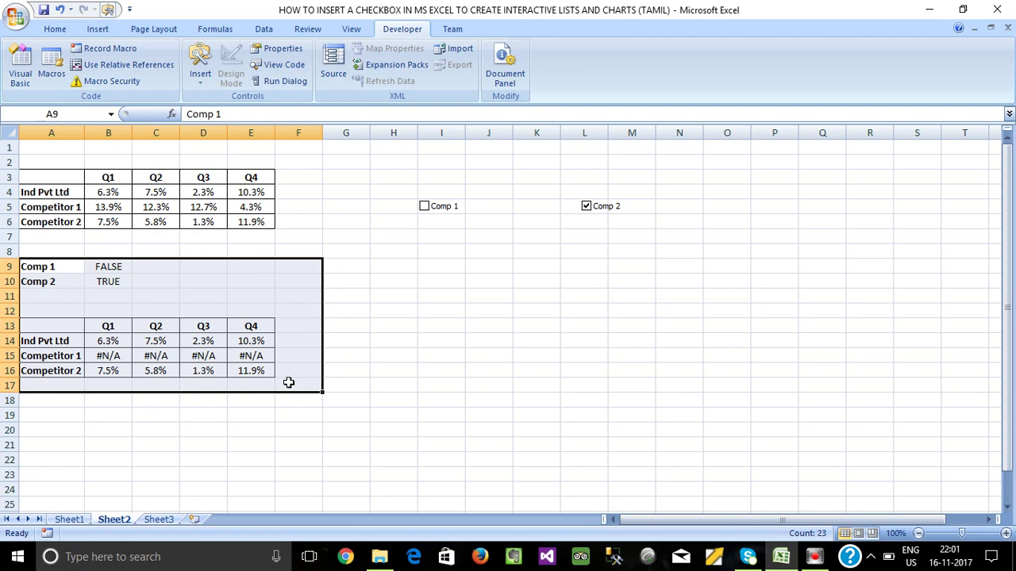
key("Delete")
key("ctrl+shift+Right")
key("ctrl+minus")
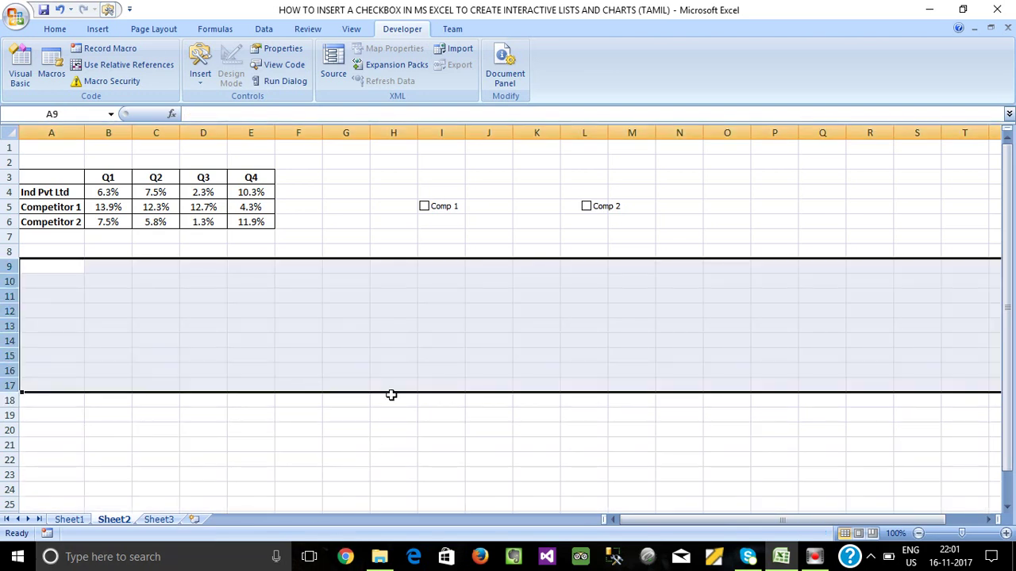
Step: Delete column I and cut the leftover check box off the sheet
left_click(441, 132)
key("ctrl+minus")
left_click(441, 128)
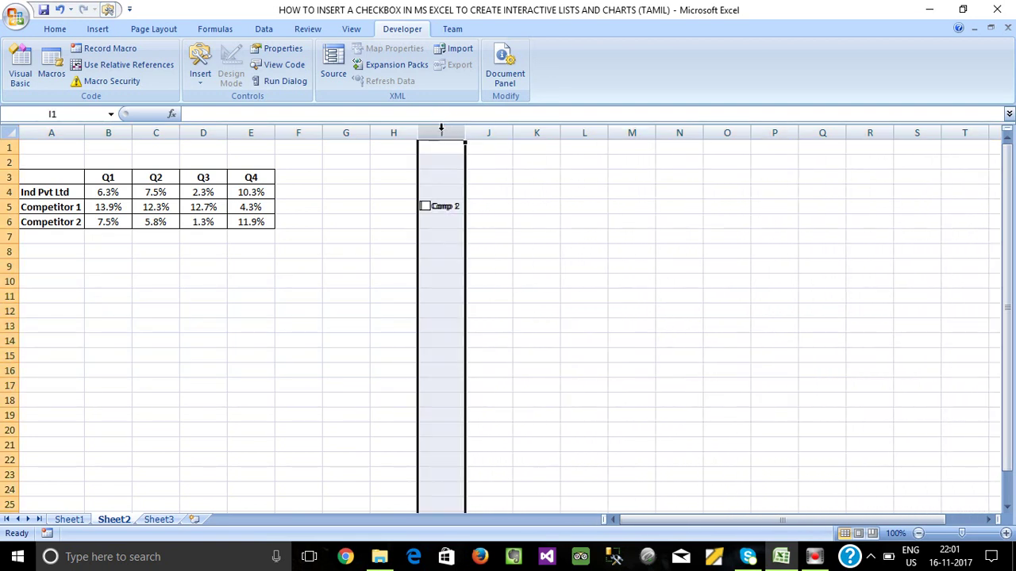
left_click(441, 128)
left_click(442, 128)
left_click(549, 279)
left_click(450, 203, "ctrl")
right_click(450, 203)
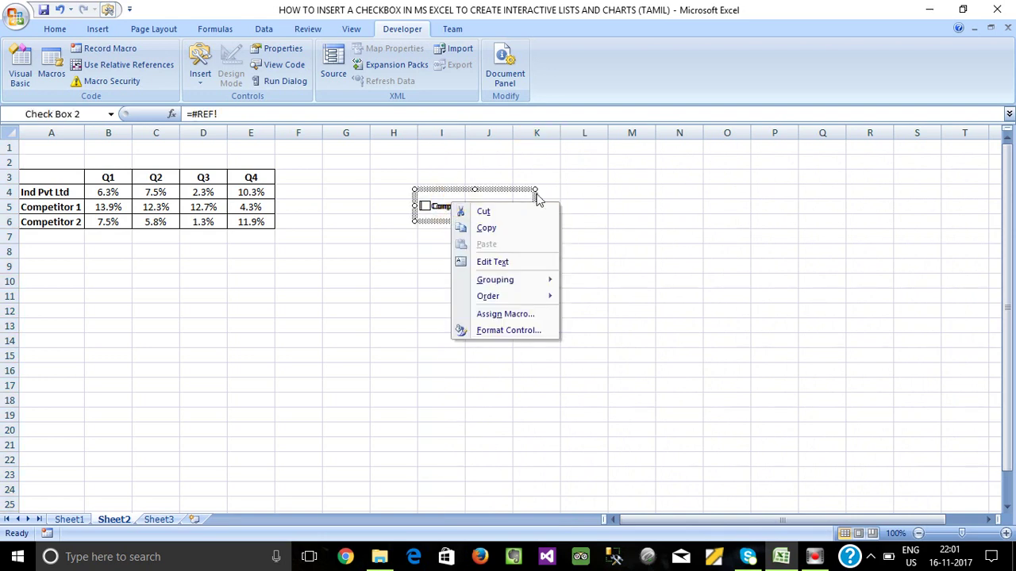
left_click(490, 228)
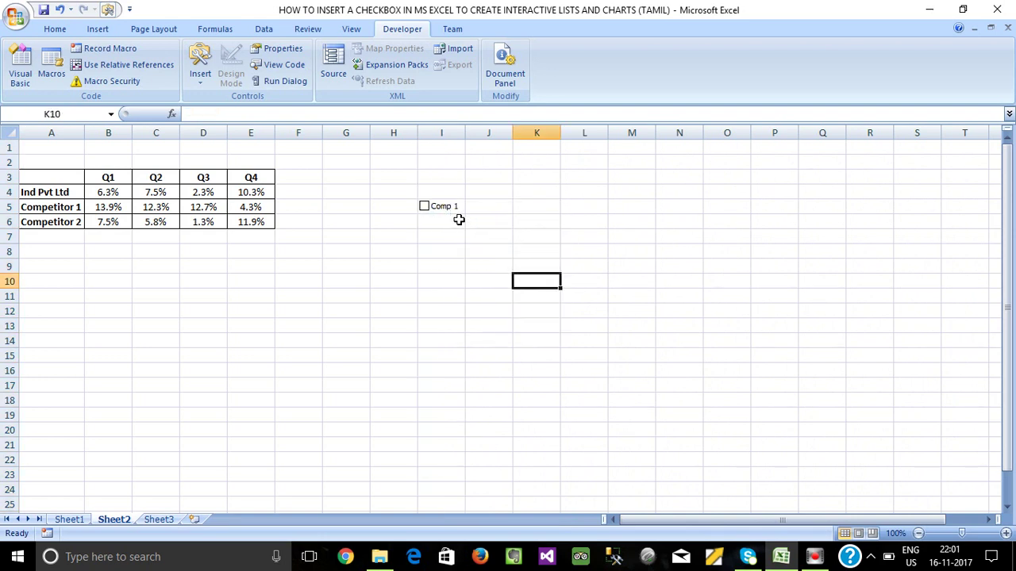
right_click(449, 206)
left_click(486, 215)
Step: Save the workbook with only the quarterly sales table A3:E6 remaining
left_click(404, 277)
left_click(336, 268)
key("ctrl+s")
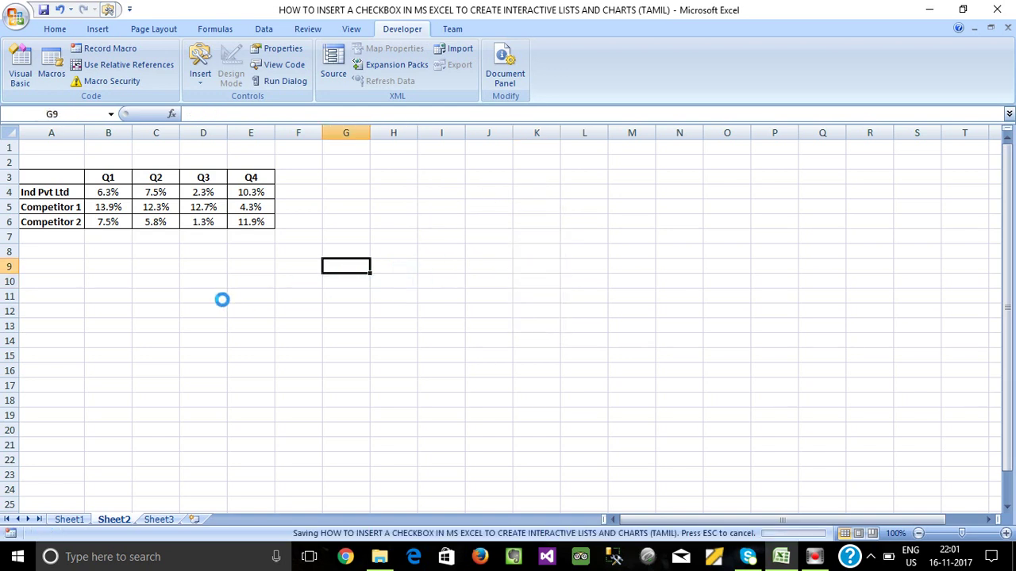
left_click(211, 295)
left_click_drag(45, 177, 264, 219)
Step: Draw a form check box over I5:K6 and duplicate it with Ctrl+D to L4:N5
left_click(315, 315)
left_click_drag(49, 179, 248, 224)
left_click(261, 266)
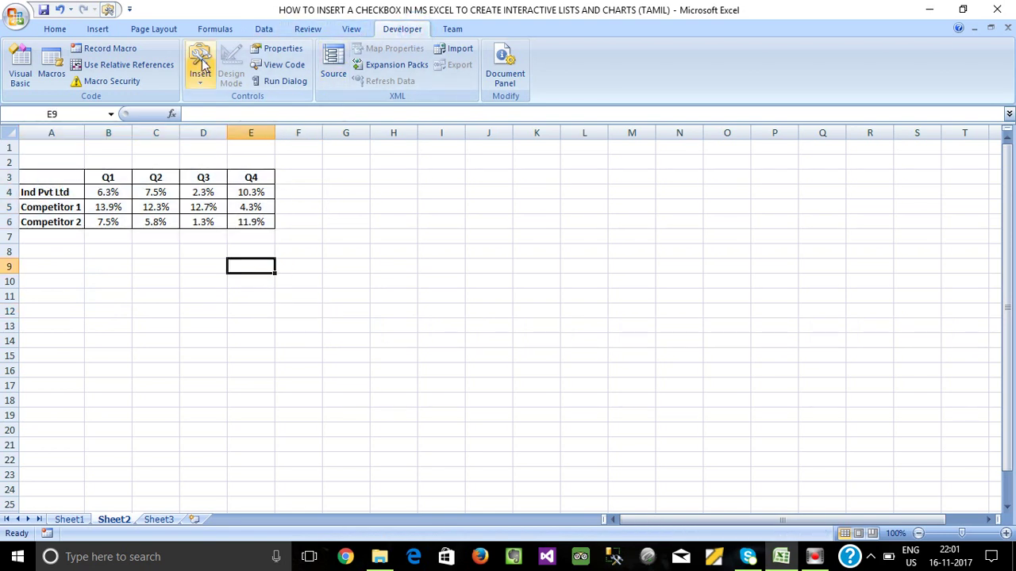
left_click(200, 80)
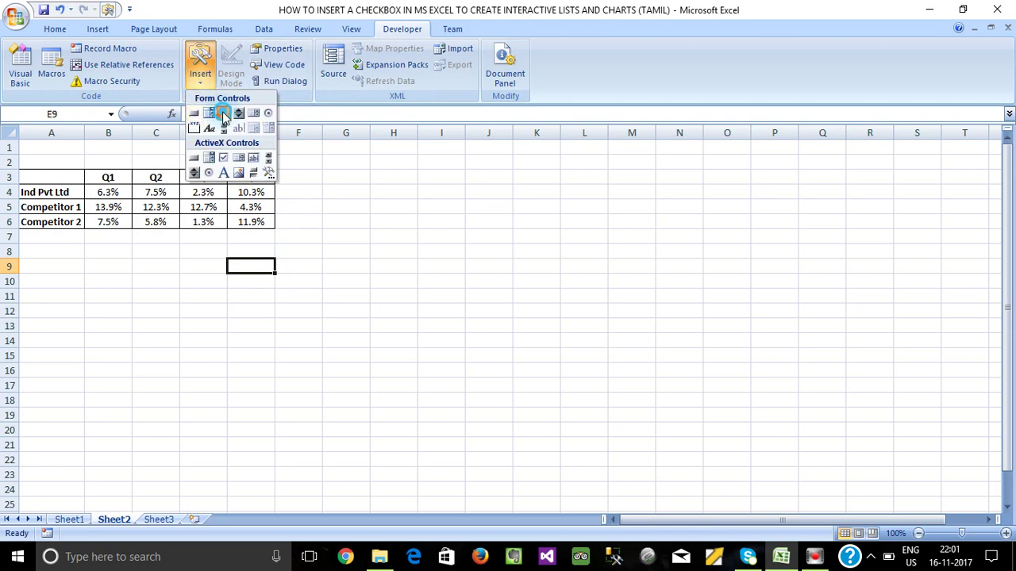
left_click(223, 113)
left_click_drag(432, 207, 539, 234)
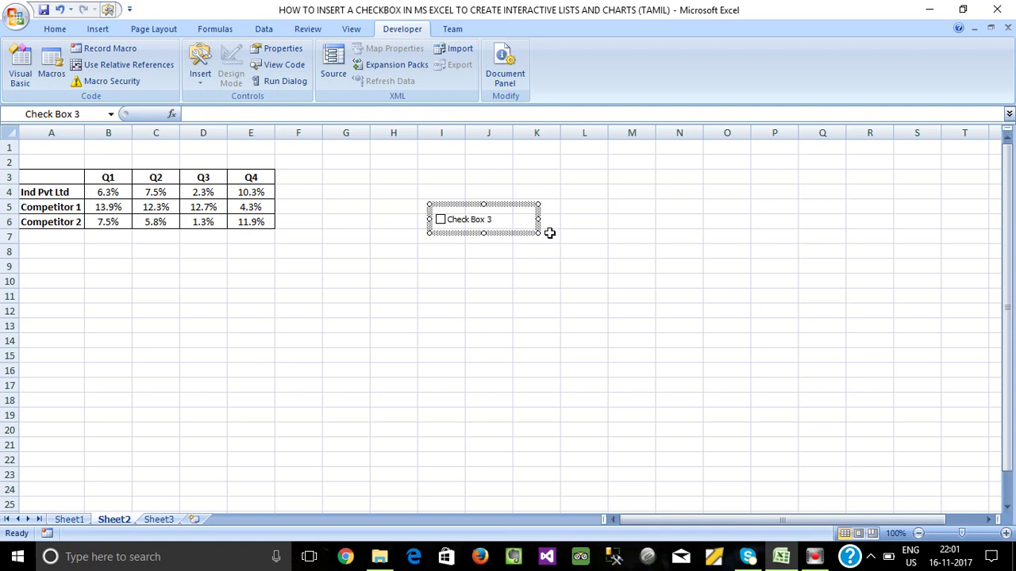
key("ctrl+d")
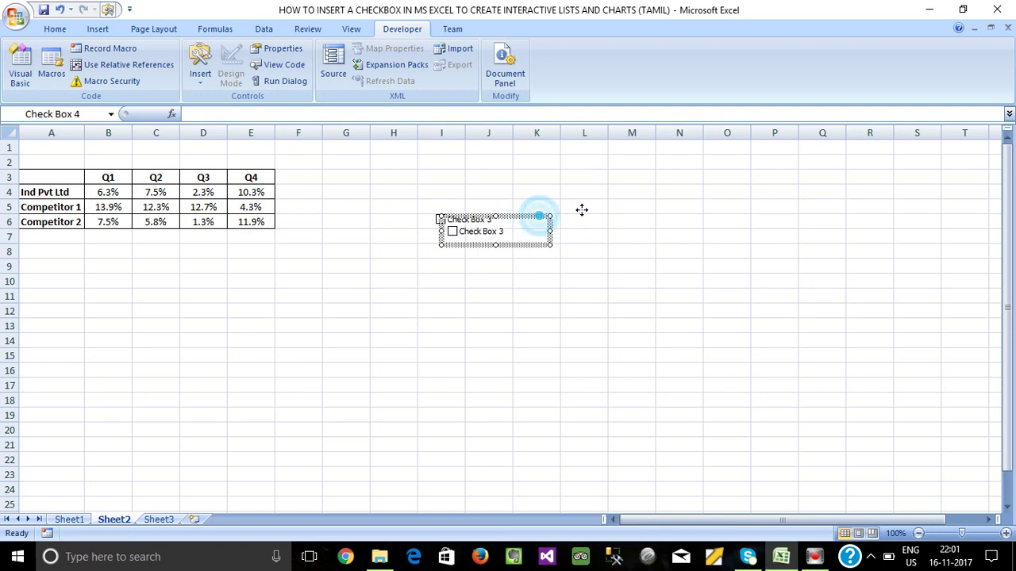
left_click_drag(675, 208, 675, 209)
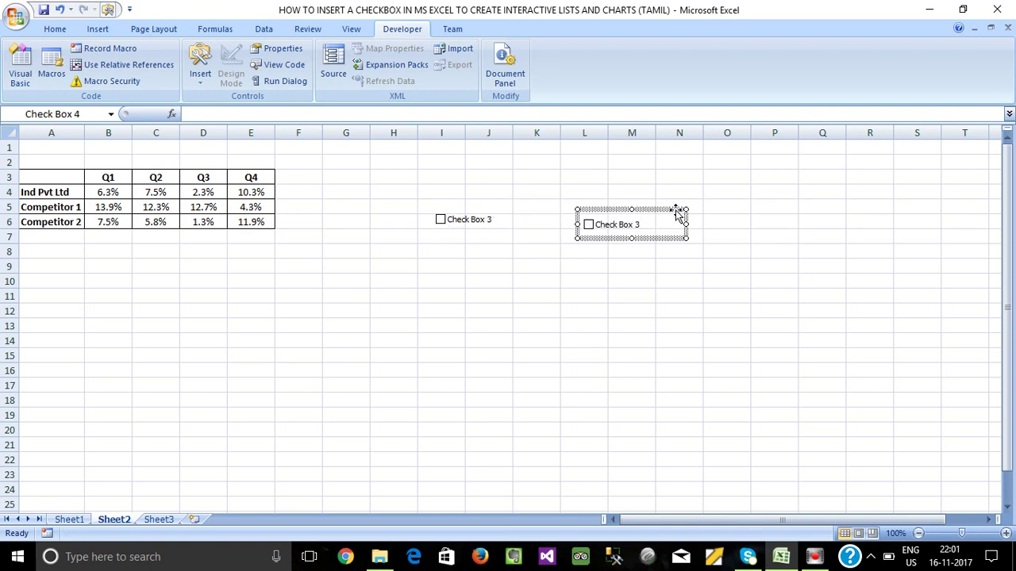
Step: Move the two check boxes to H4 and L4, widen columns H and L, and leave them unticked
left_click(472, 220)
right_click(482, 221)
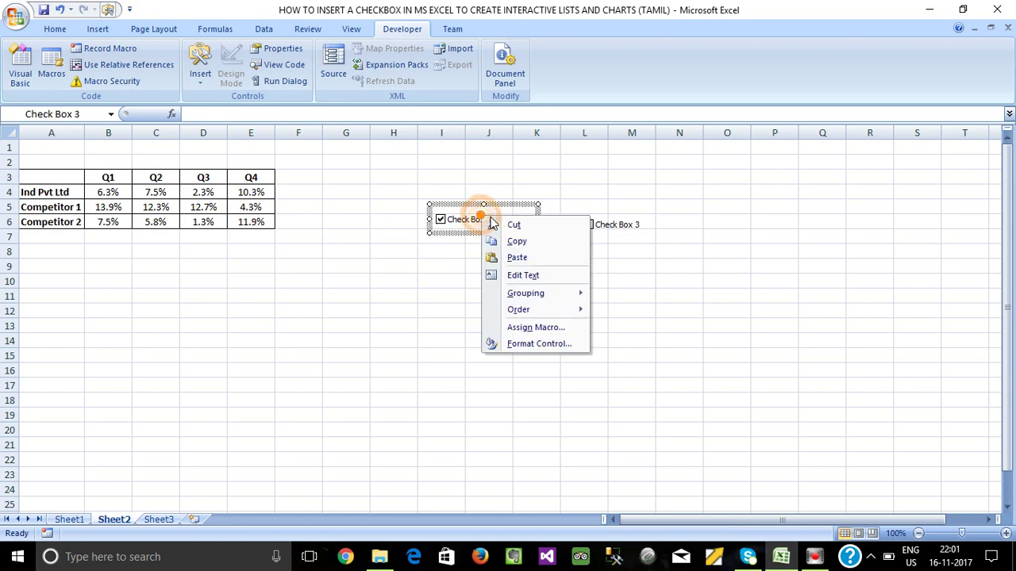
key("Escape")
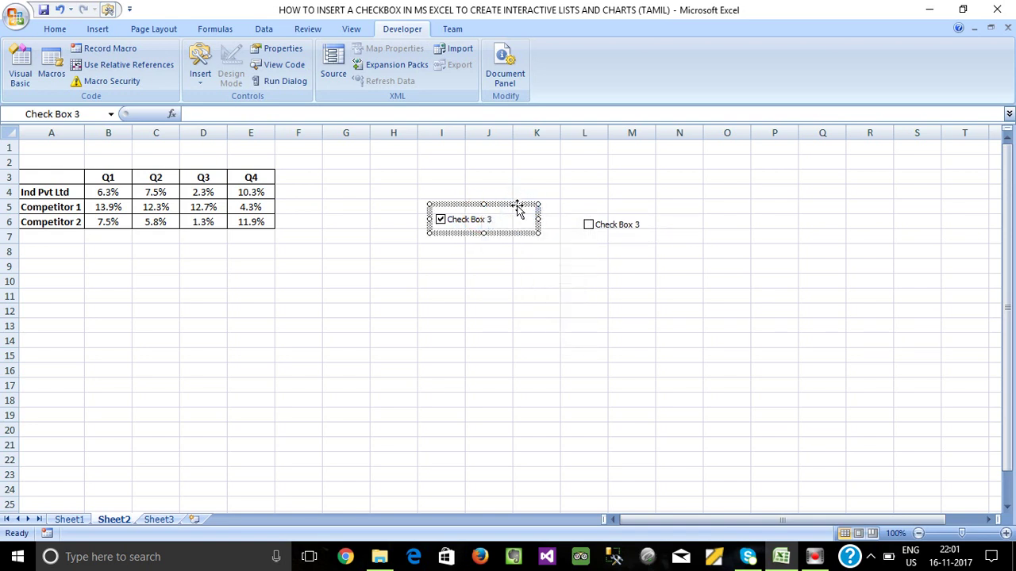
left_click_drag(517, 208, 472, 177)
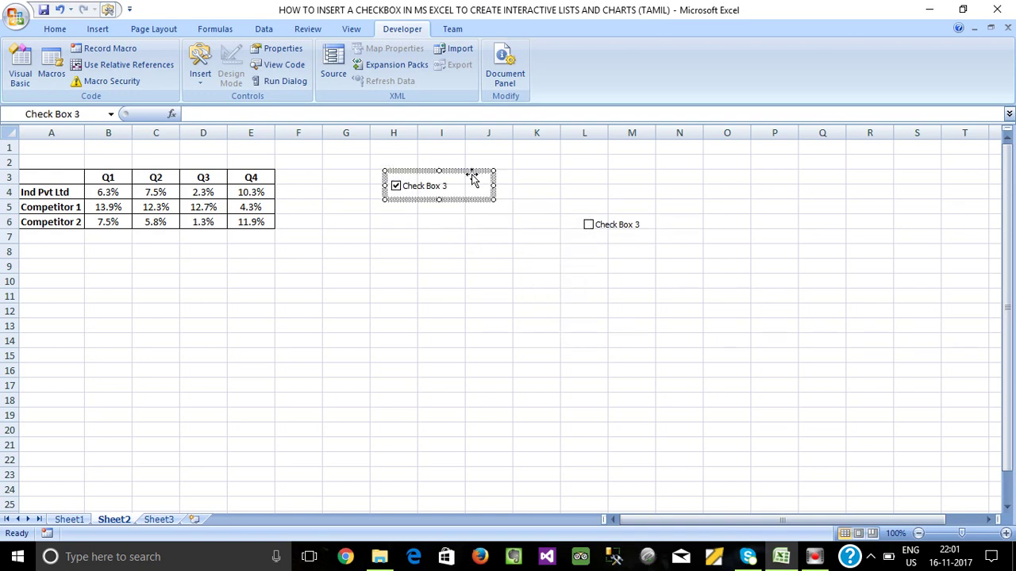
right_click(618, 216)
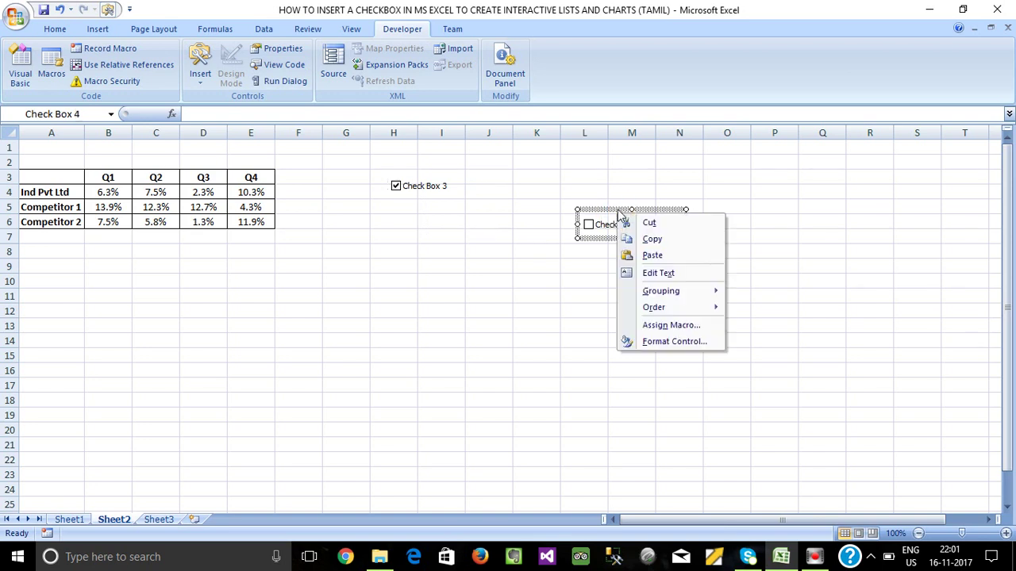
left_click(640, 205)
left_click_drag(648, 207, 640, 174)
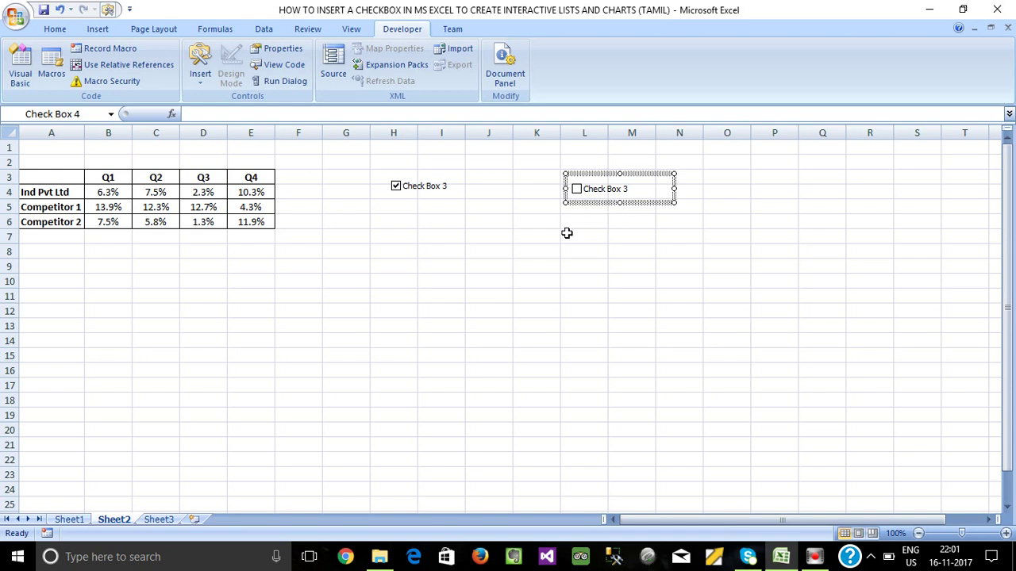
left_click(538, 238)
left_click_drag(608, 133, 651, 133)
left_click_drag(417, 133, 457, 131)
left_click(394, 186)
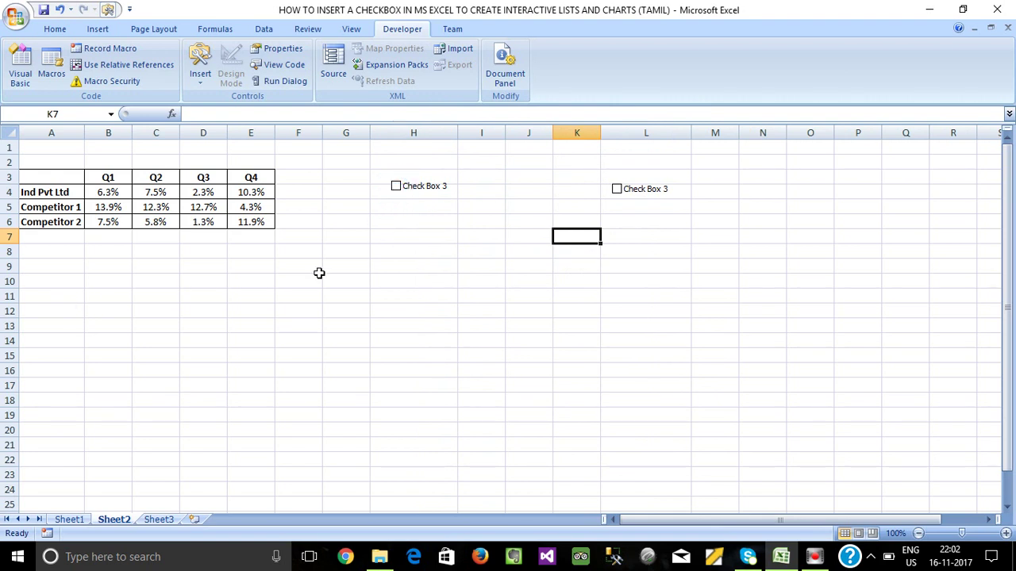
Step: Relabel the column H check box 'Comp 1'
left_click(411, 190)
right_click(416, 191)
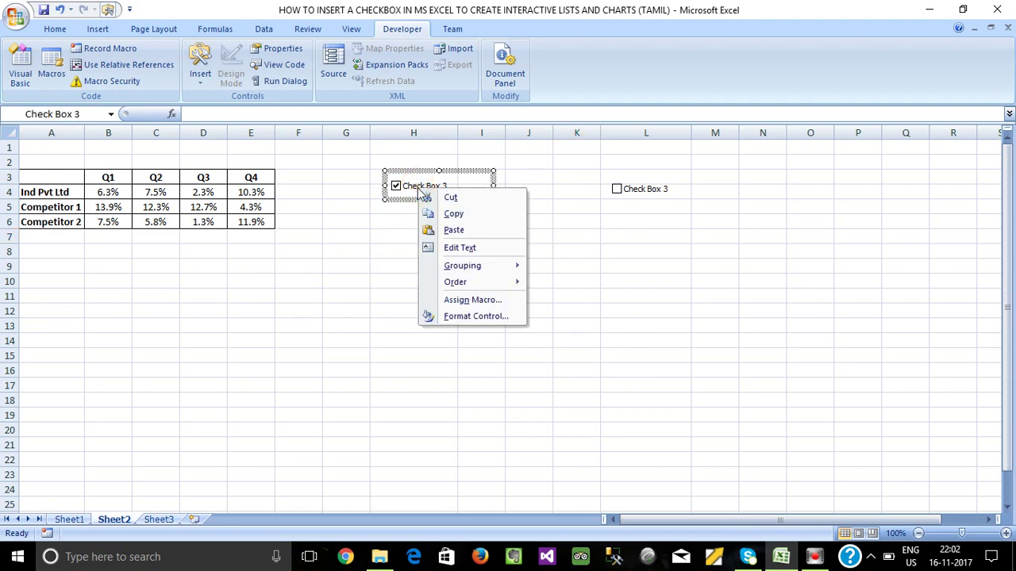
left_click(454, 249)
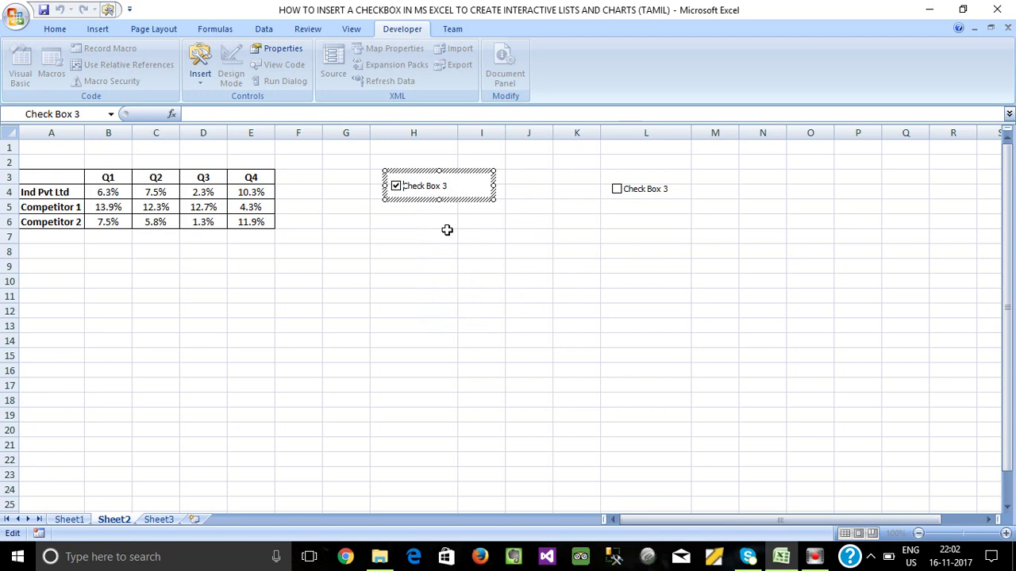
key("Delete")
key("Delete")
key("Delete")
key("Delete")
left_click(447, 231)
Step: Relabel the column L check box 'Comp 2' and leave both check boxes unticked
right_click(645, 189)
left_click(678, 251)
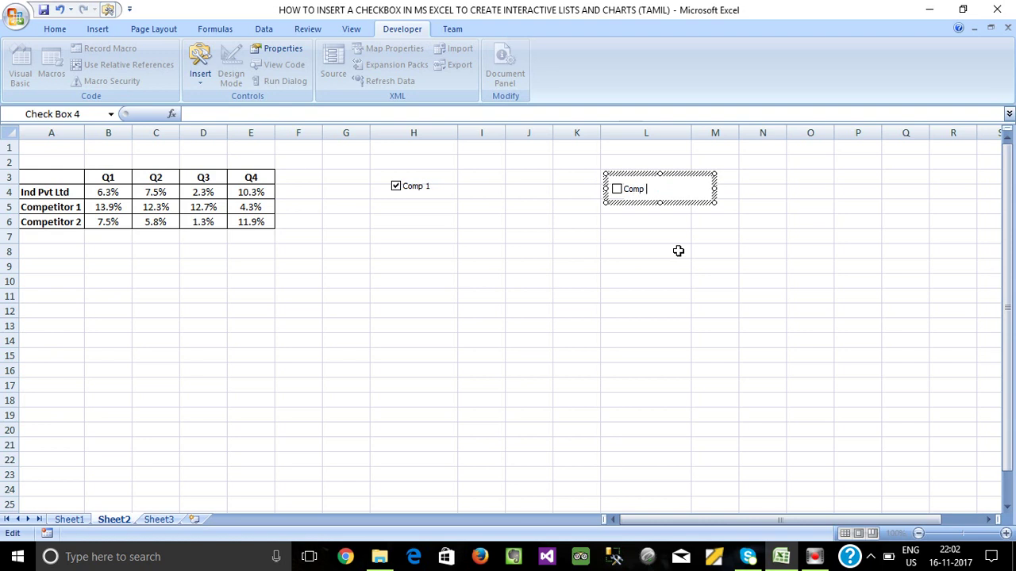
left_click(673, 260)
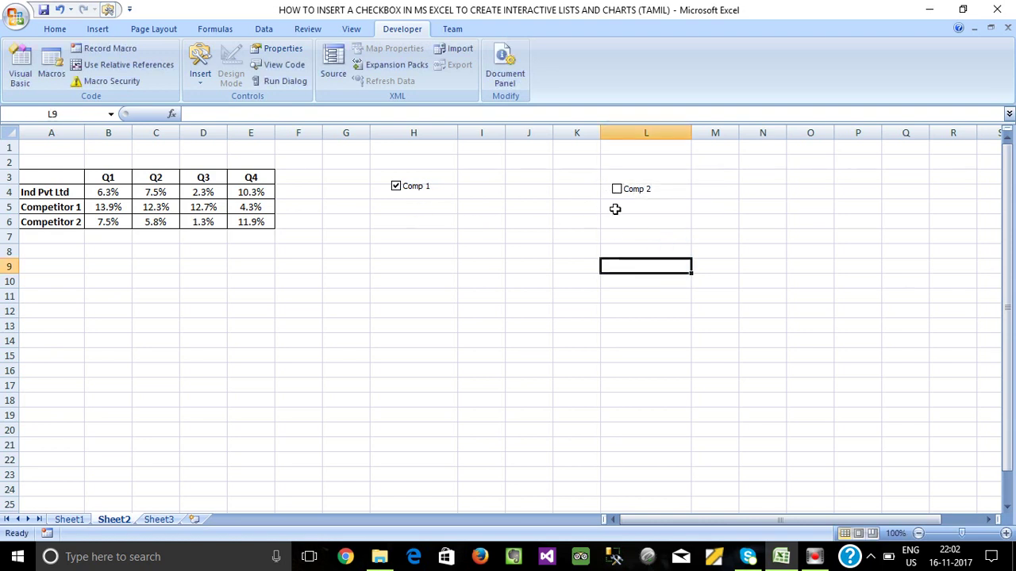
left_click(618, 192)
left_click(617, 192)
left_click(395, 188)
Step: Link the Comp 1 checkbox to cell $B$10 via Format Control
right_click(425, 190)
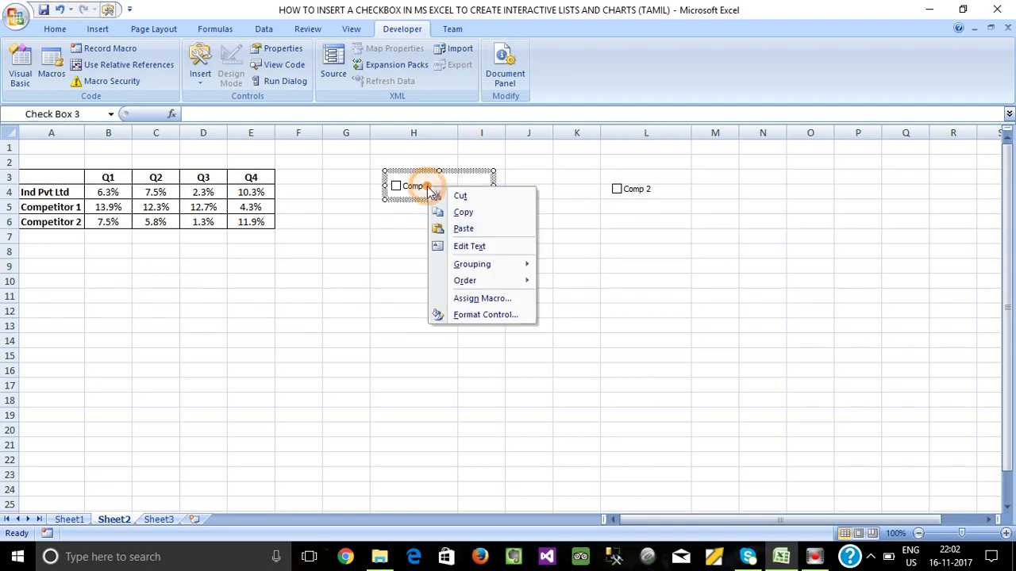
left_click(476, 315)
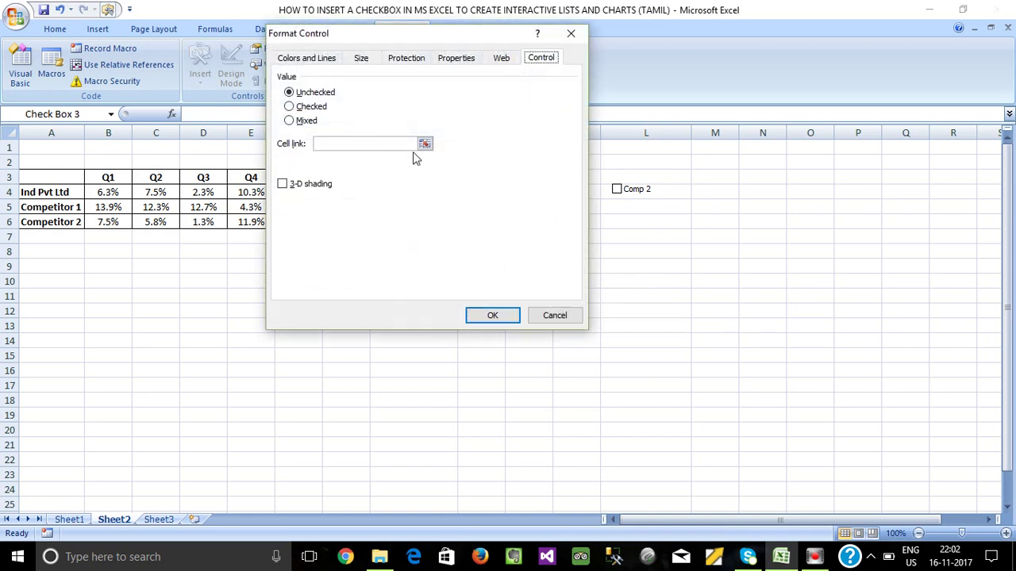
left_click_drag(508, 34, 574, 98)
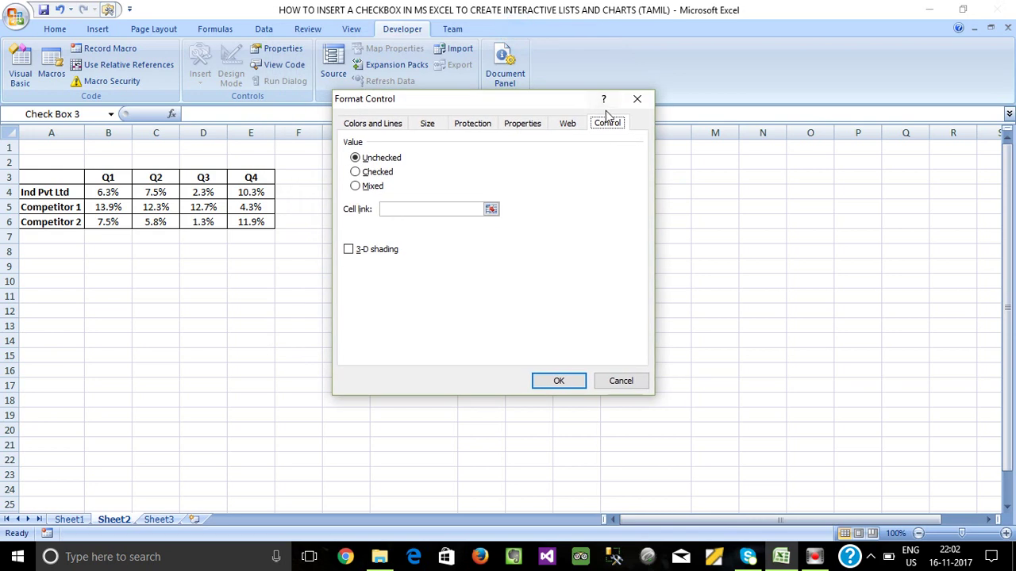
left_click(491, 209)
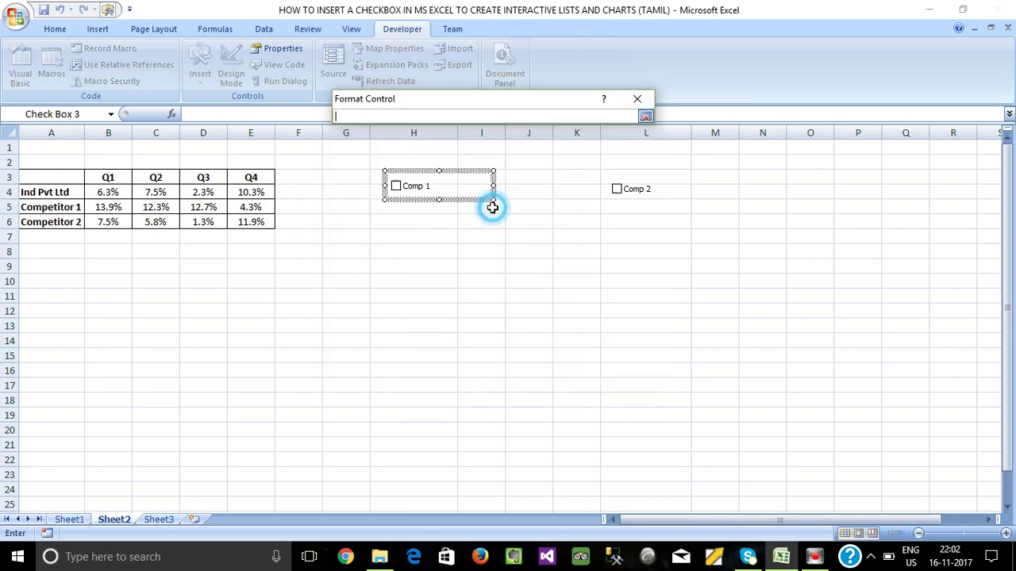
left_click(106, 281)
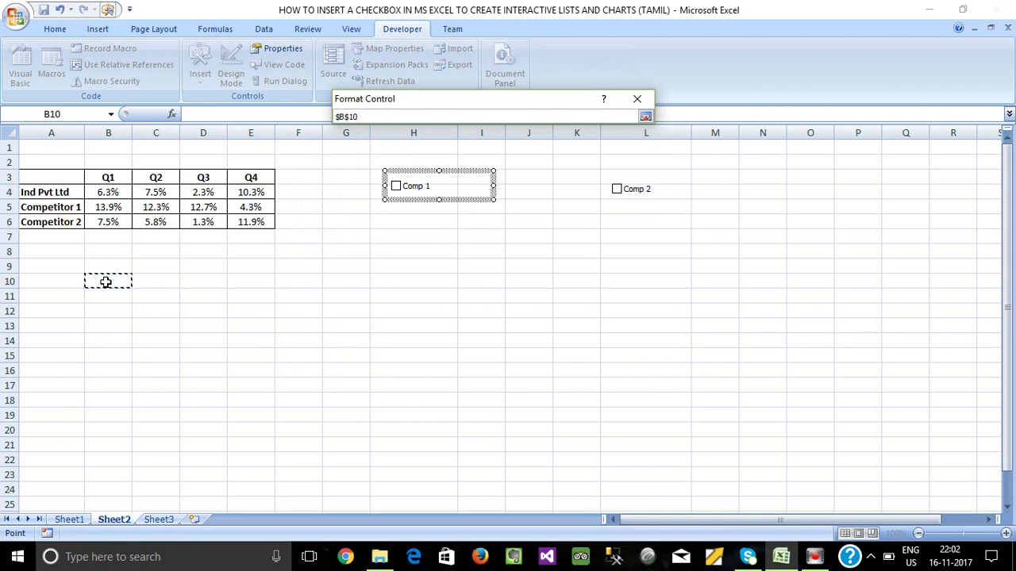
left_click(645, 116)
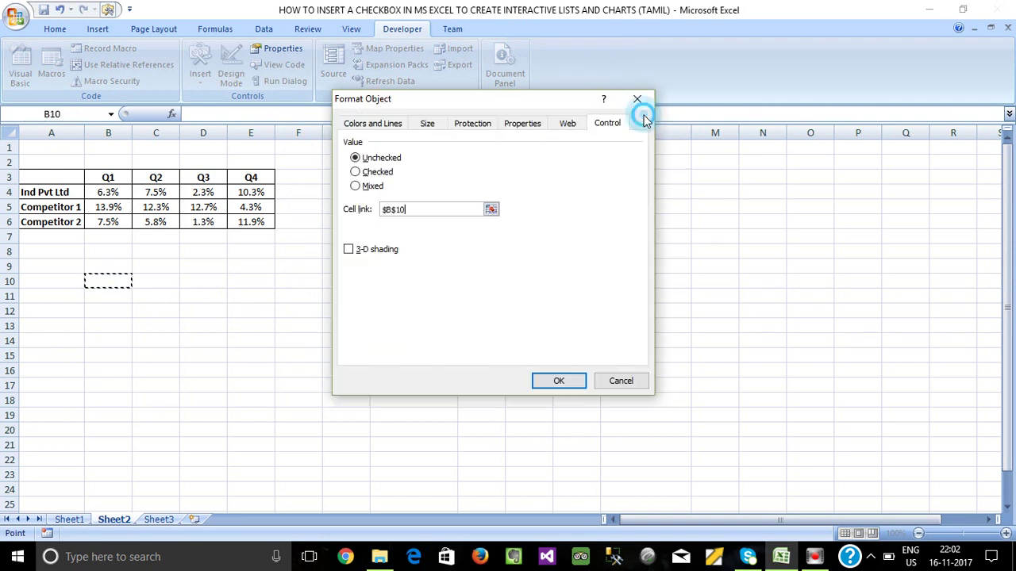
left_click(559, 381)
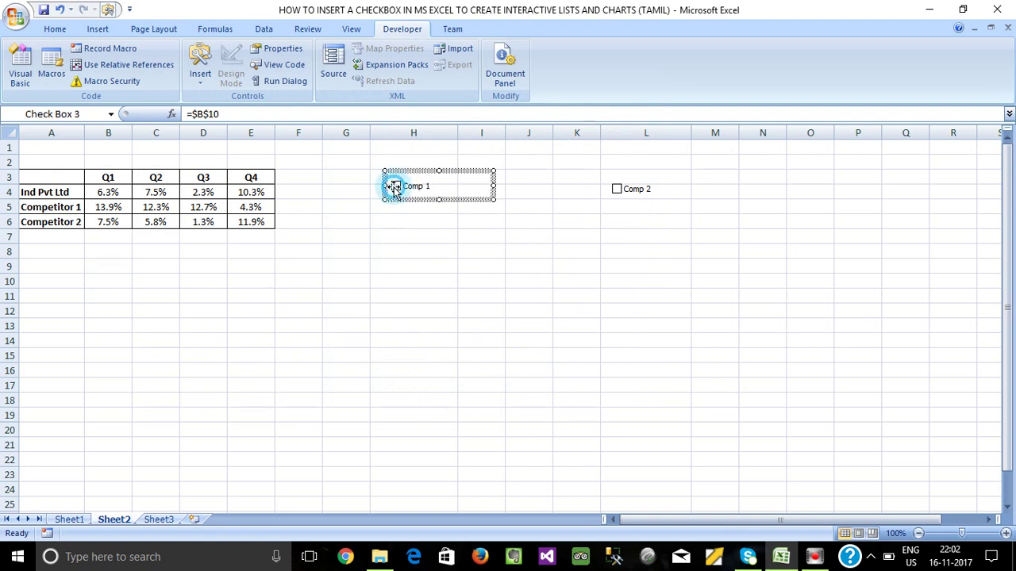
Step: Toggle Comp 1 repeatedly to test the link, leaving it unticked so B10 reads FALSE
left_click(413, 236)
left_click(396, 188)
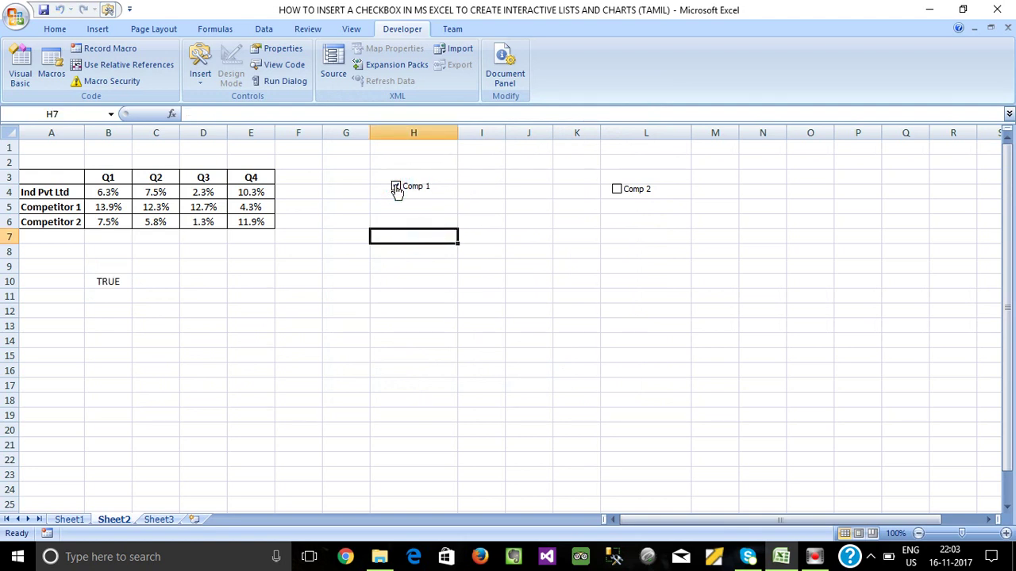
left_click(396, 187)
left_click(398, 190)
left_click(397, 191)
left_click(398, 190)
left_click(397, 189)
left_click(397, 189)
left_click(396, 191)
left_click(397, 190)
left_click(400, 189)
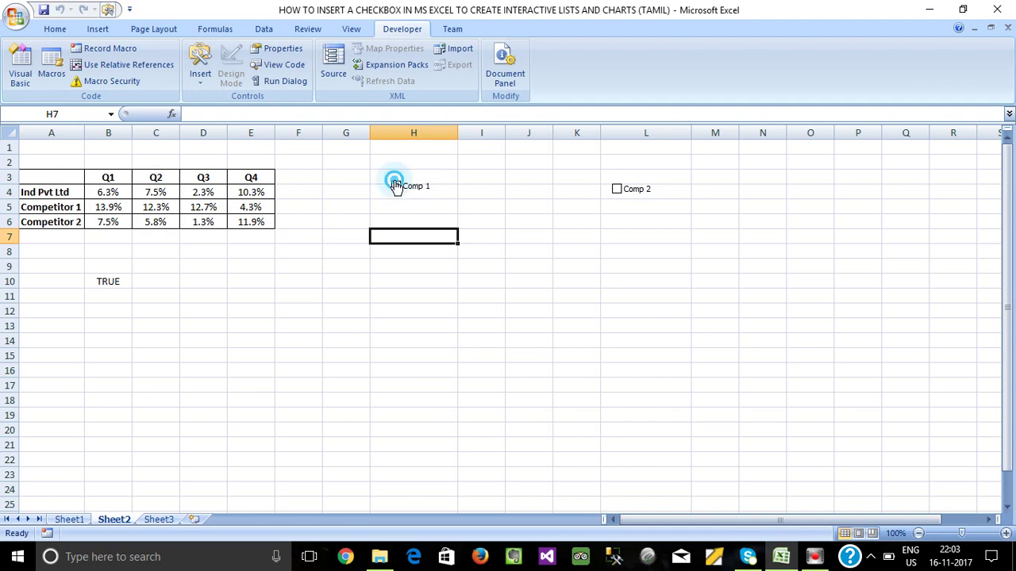
Step: Link the Comp 2 checkbox to cell $B$11 via Format Control
right_click(626, 190)
left_click(661, 315)
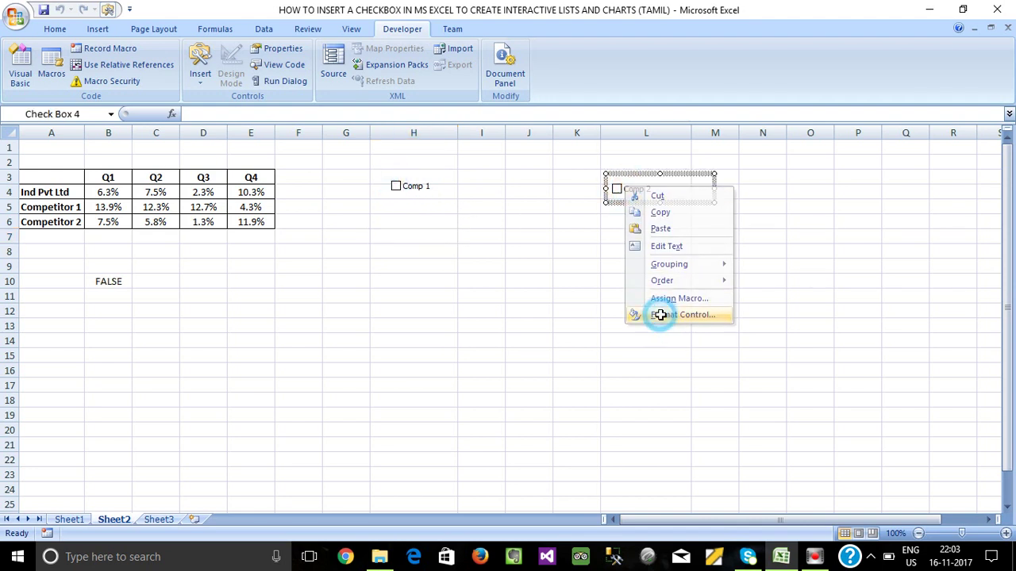
left_click(621, 144)
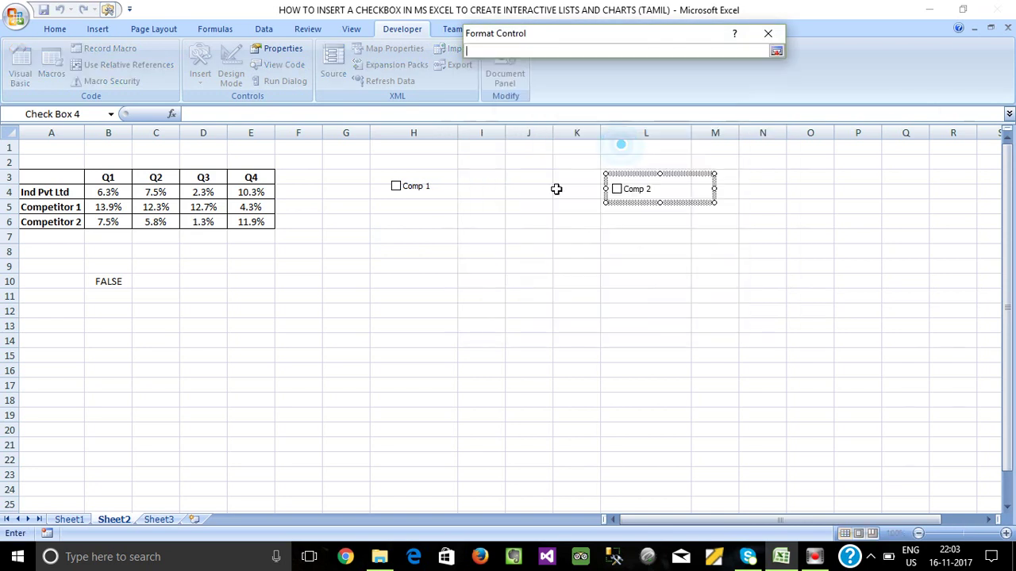
left_click(115, 295)
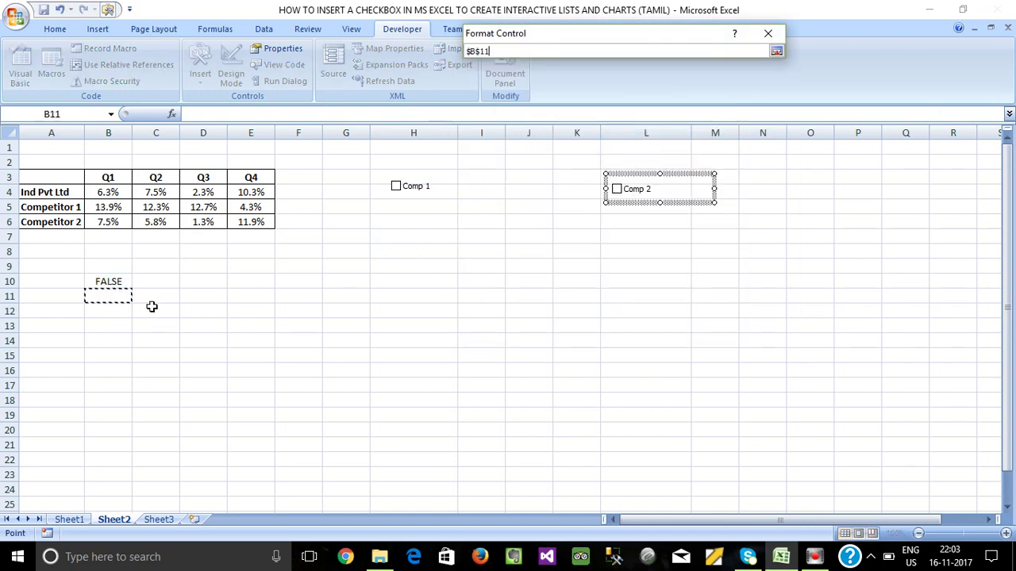
left_click(776, 51)
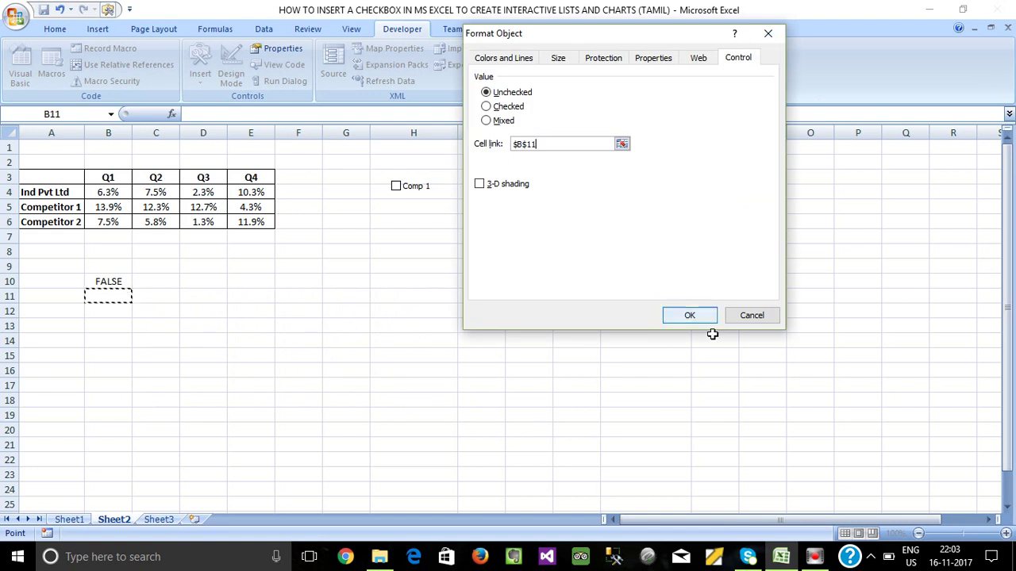
left_click(689, 316)
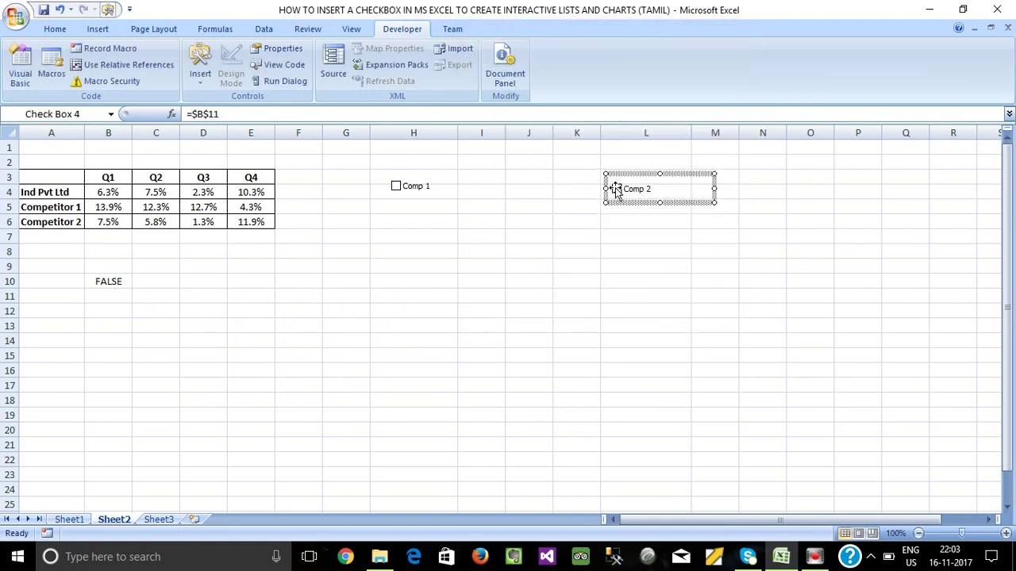
Step: Toggle Comp 2 several times to test its link to B11
left_click(600, 234)
left_click(617, 189)
left_click(618, 189)
left_click(617, 189)
left_click(617, 189)
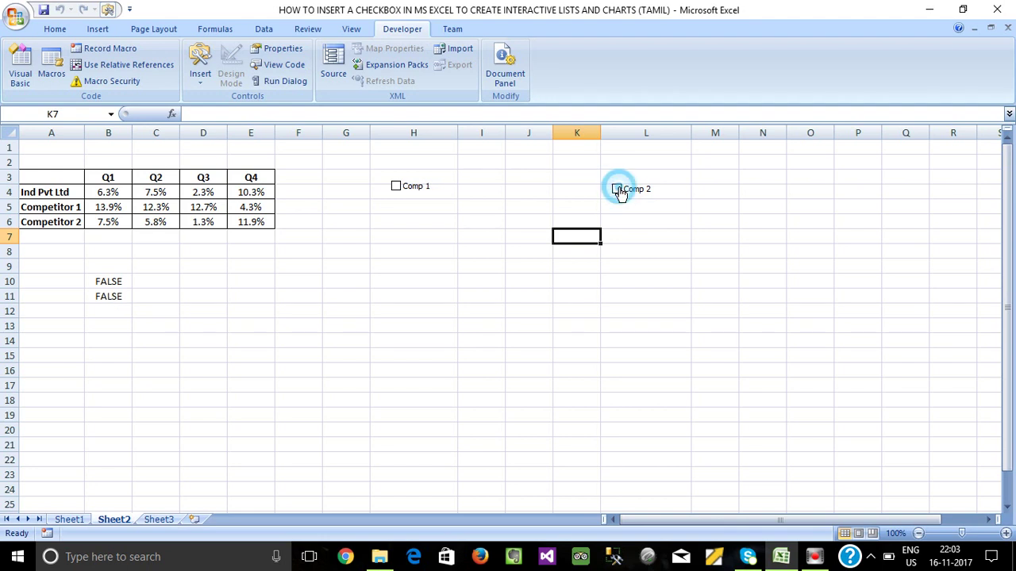
left_click(617, 189)
left_click(617, 189)
Step: Enter 'Comp 1' in A10 and 'Comp 2' in A11, and bold A10:B11
left_click(59, 282)
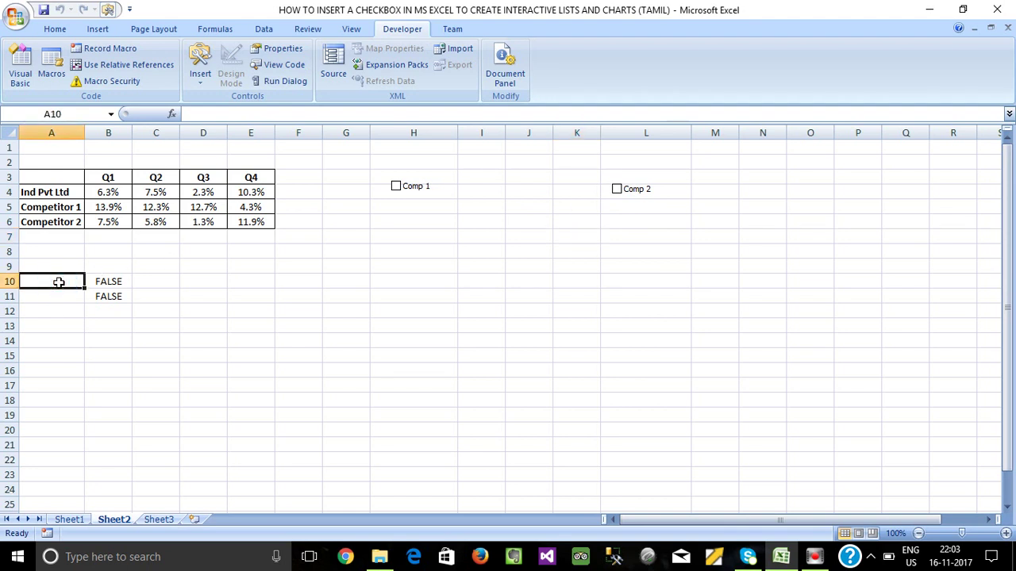
type("Comp 1")
left_click(89, 354)
left_click(54, 295)
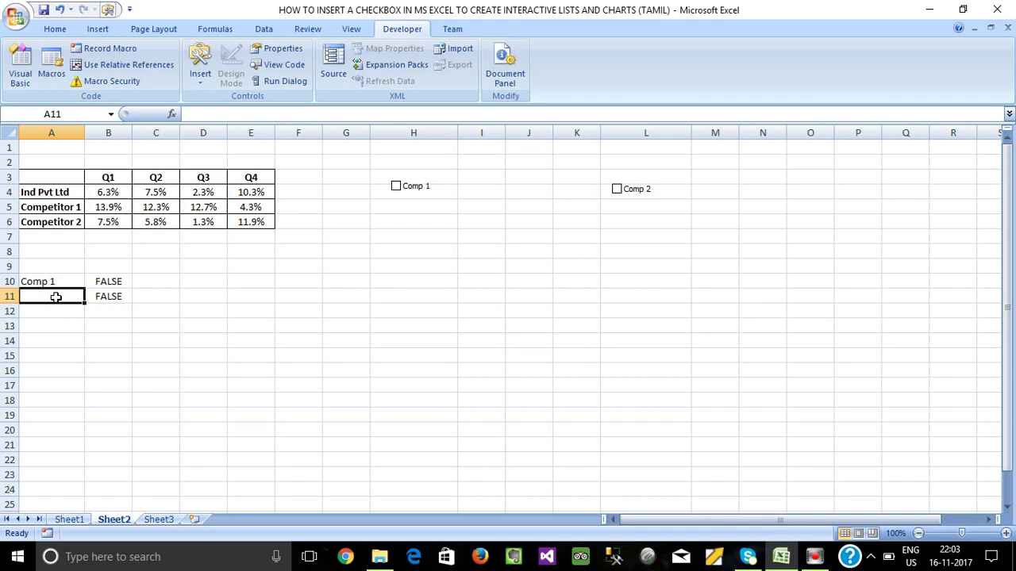
type("C")
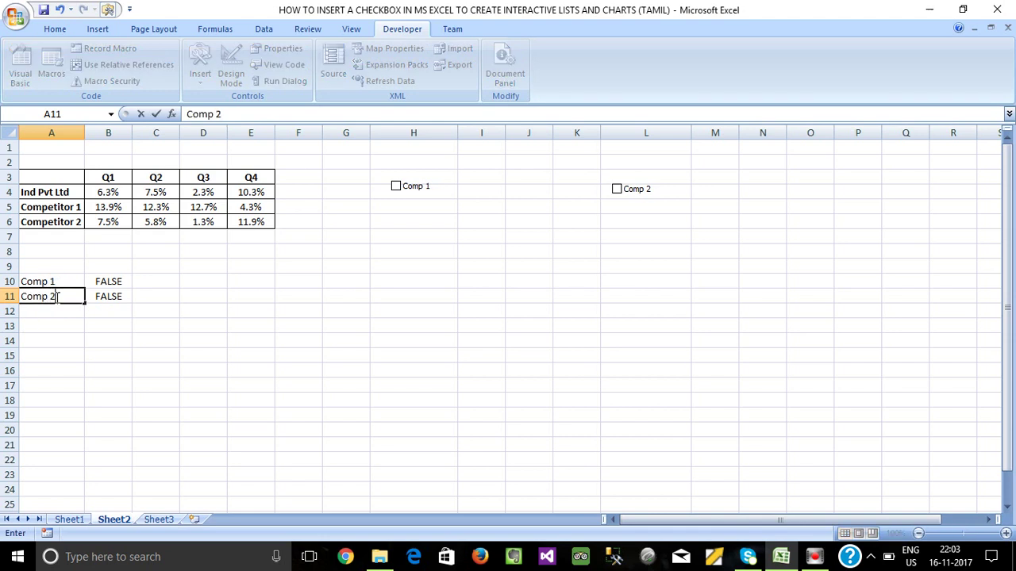
type("omp 2")
left_click(111, 341)
left_click_drag(32, 282, 116, 300)
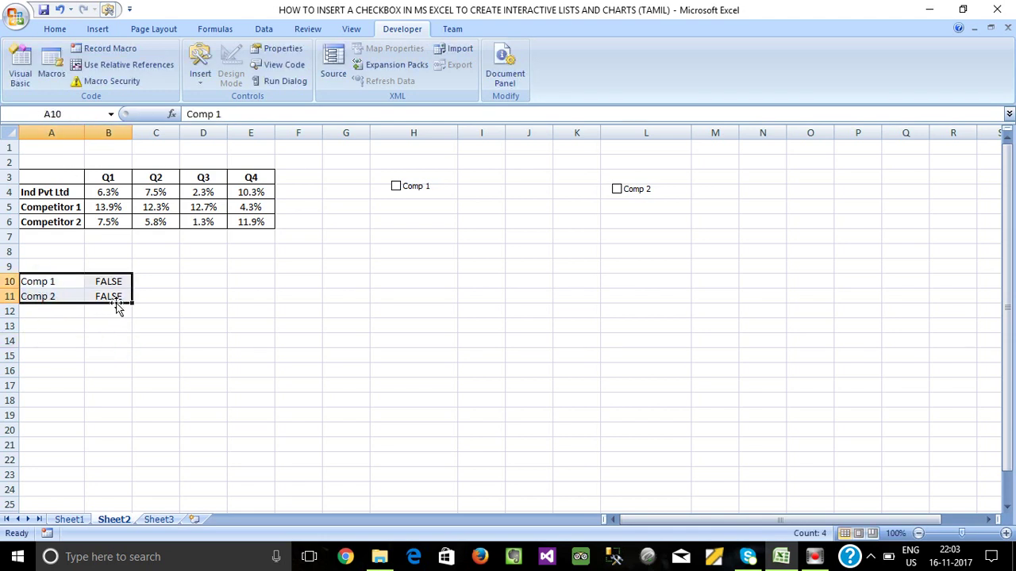
key("ctrl+b")
left_click(109, 325)
Step: Tick both Comp 1 and Comp 2 checkboxes so B10 and B11 read TRUE
left_click(86, 284)
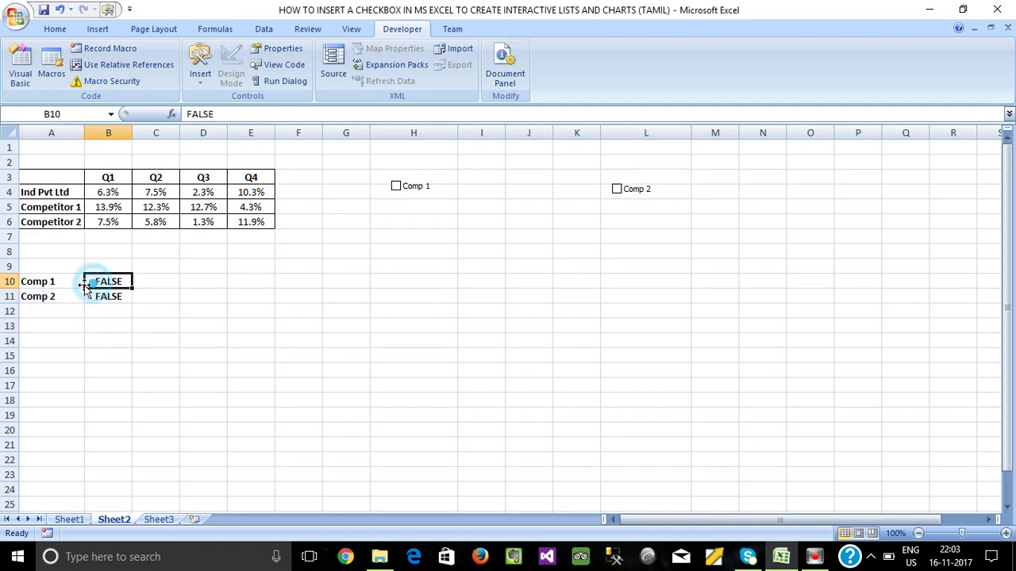
left_click(397, 188)
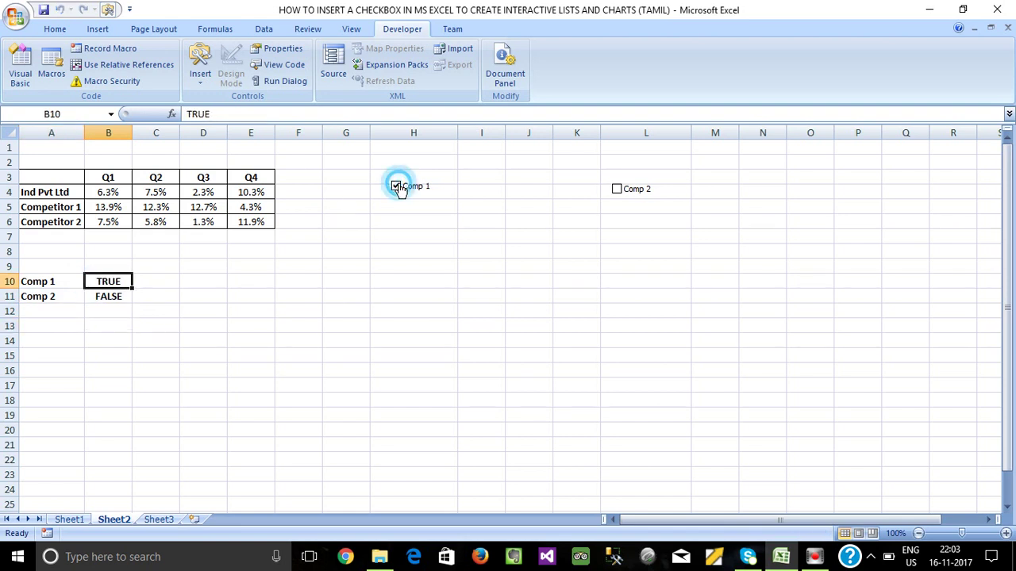
left_click(617, 190)
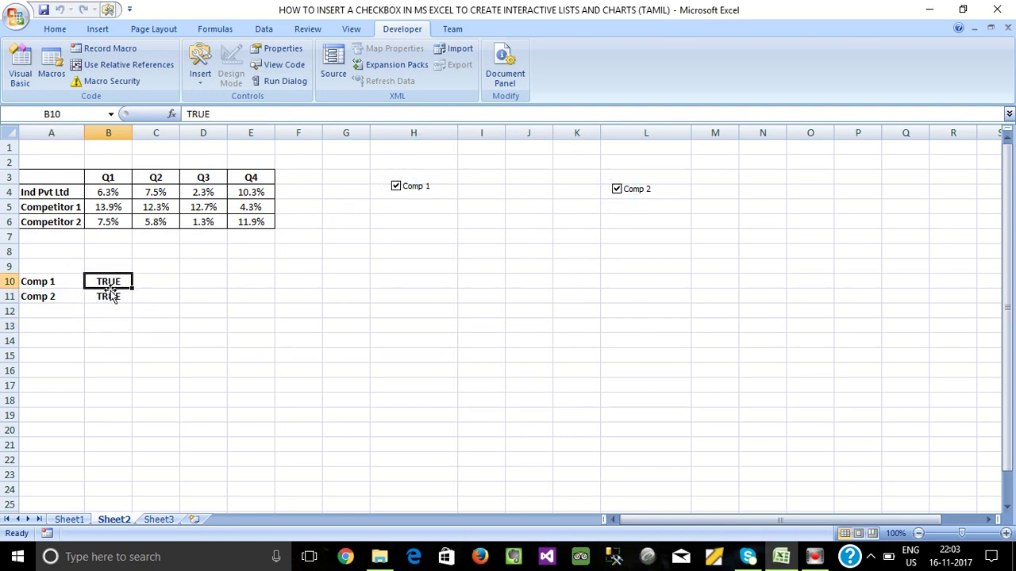
Step: Paste a copy of table A3:E6 at A14, inspect it, then undo and cancel the copy
left_click_drag(37, 178, 273, 230)
key("ctrl+c")
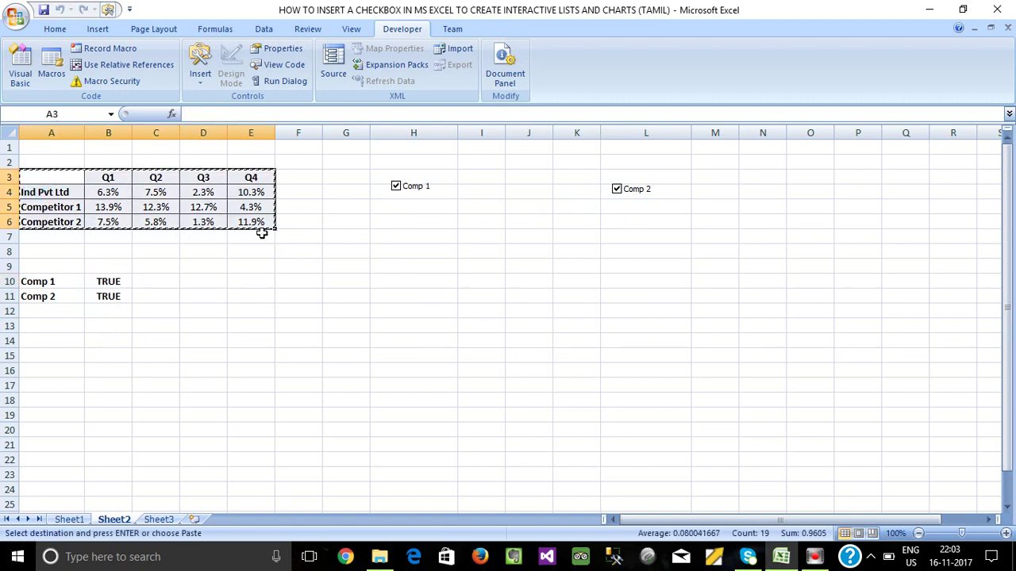
left_click(48, 327)
left_click(61, 339)
key("ctrl+v")
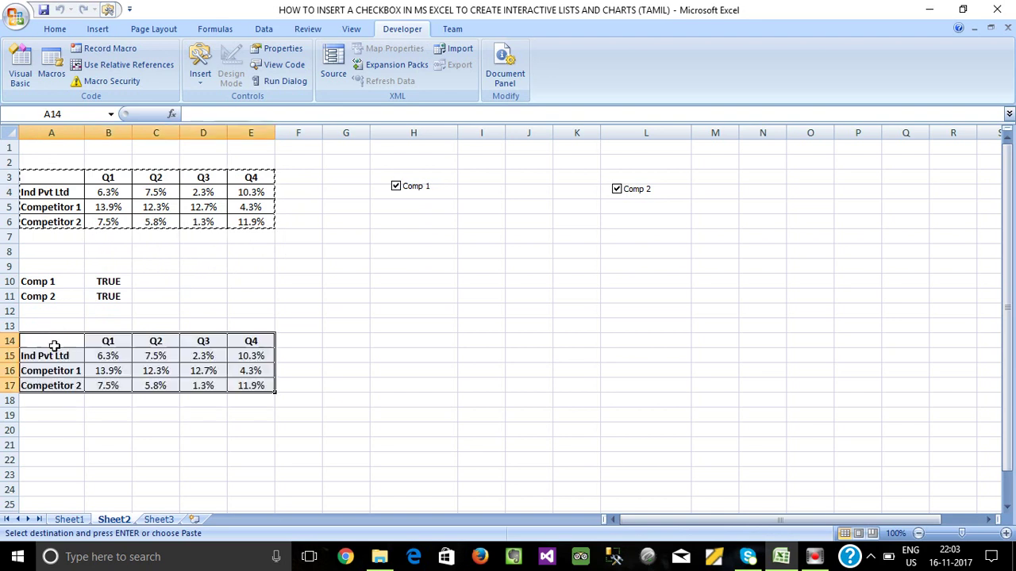
left_click(185, 371)
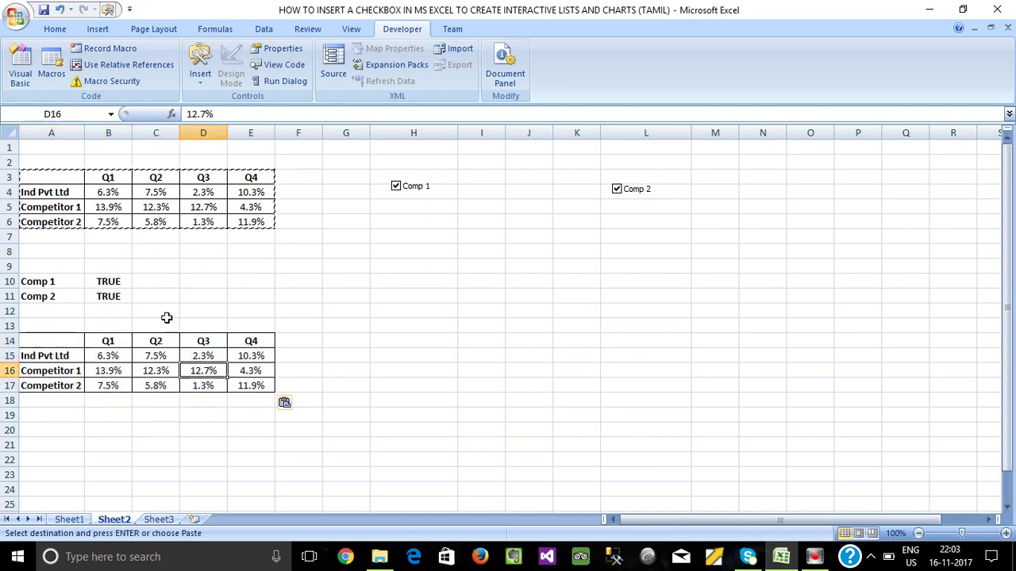
left_click(151, 239)
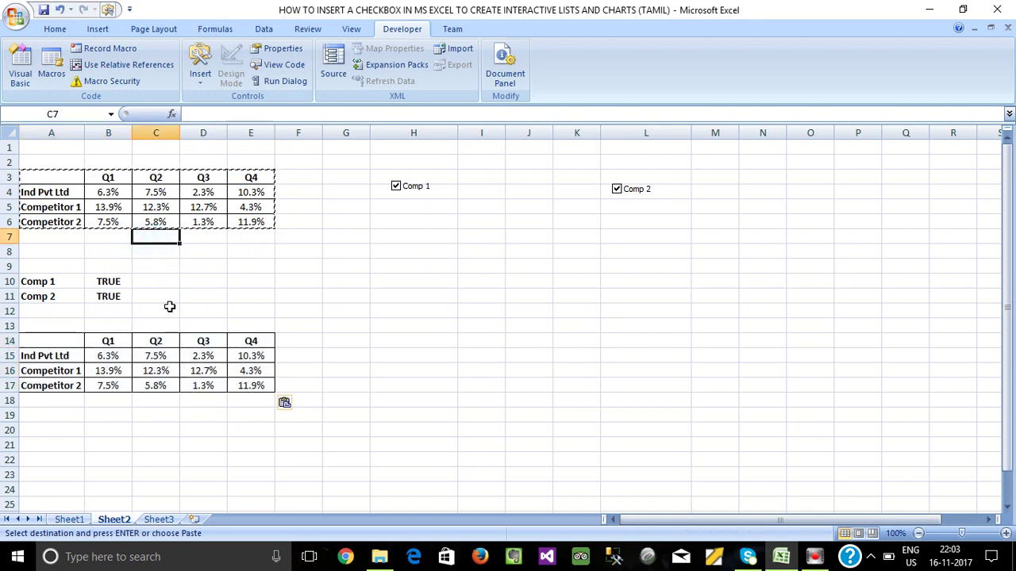
left_click(110, 356)
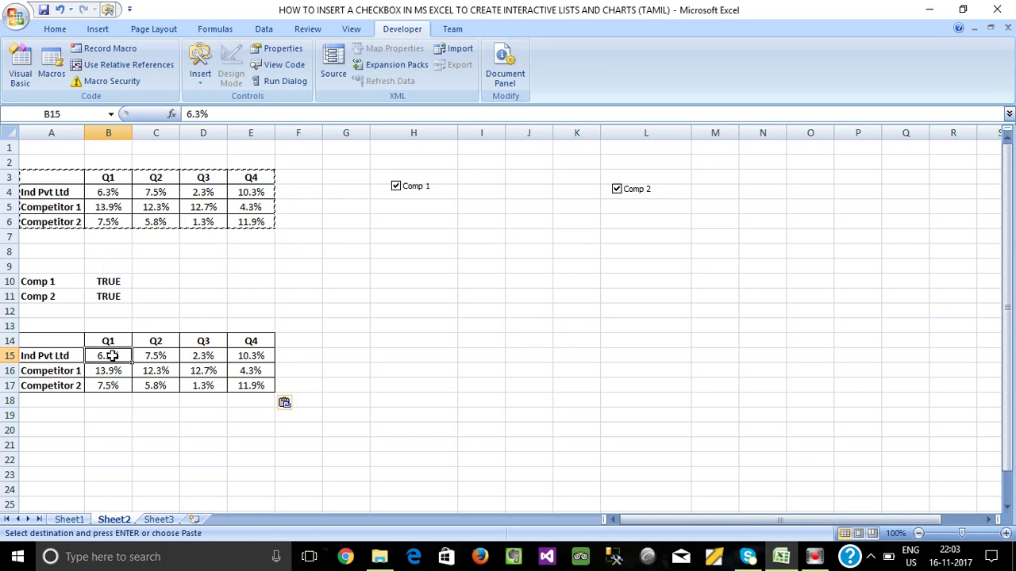
left_click(187, 324)
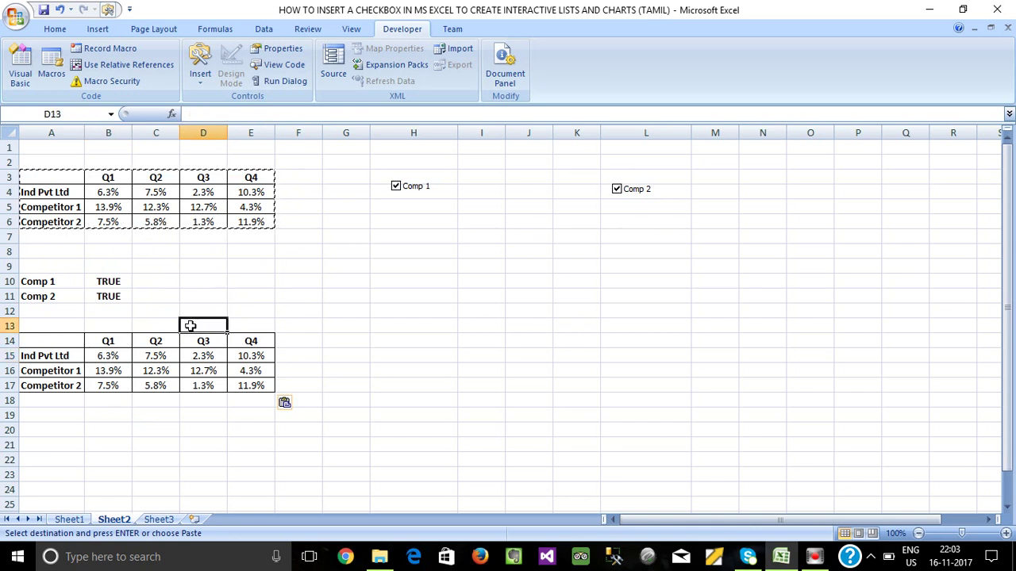
key("ctrl+z")
left_click(191, 297)
key("Escape")
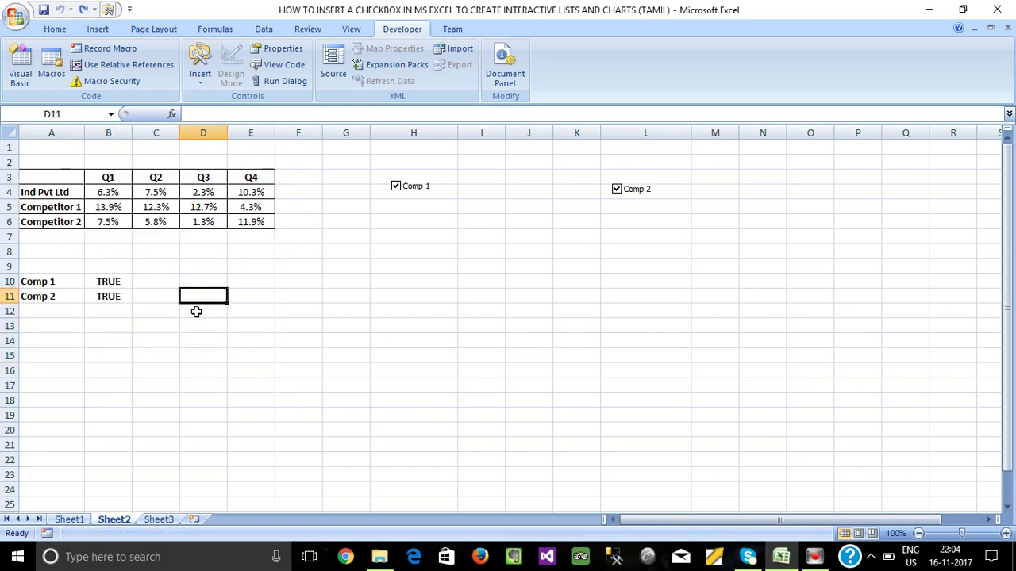
Step: Insert a clustered column chart of the A3:E6 quarterly table
left_click_drag(64, 177, 256, 221)
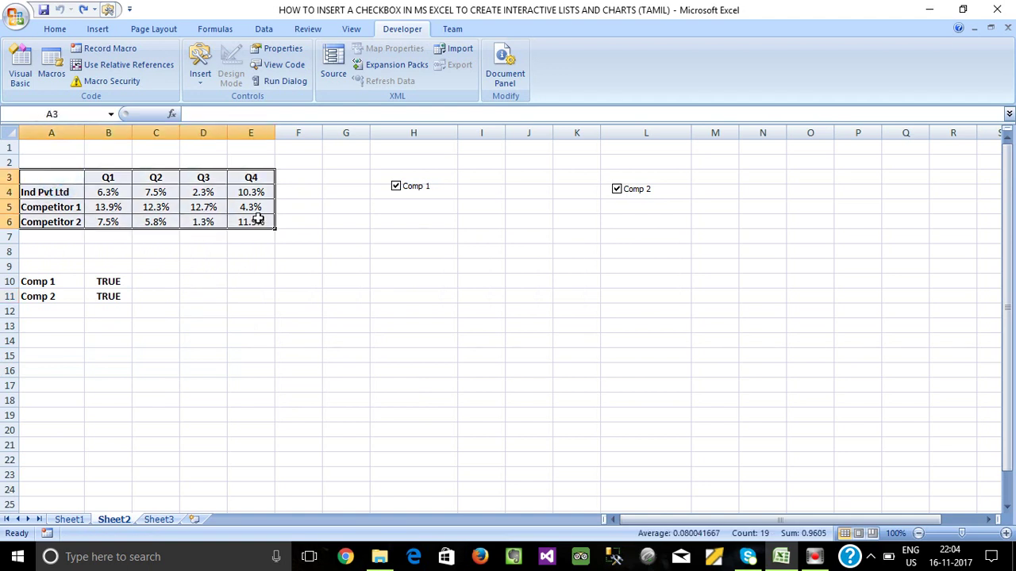
left_click(215, 28)
left_click(99, 30)
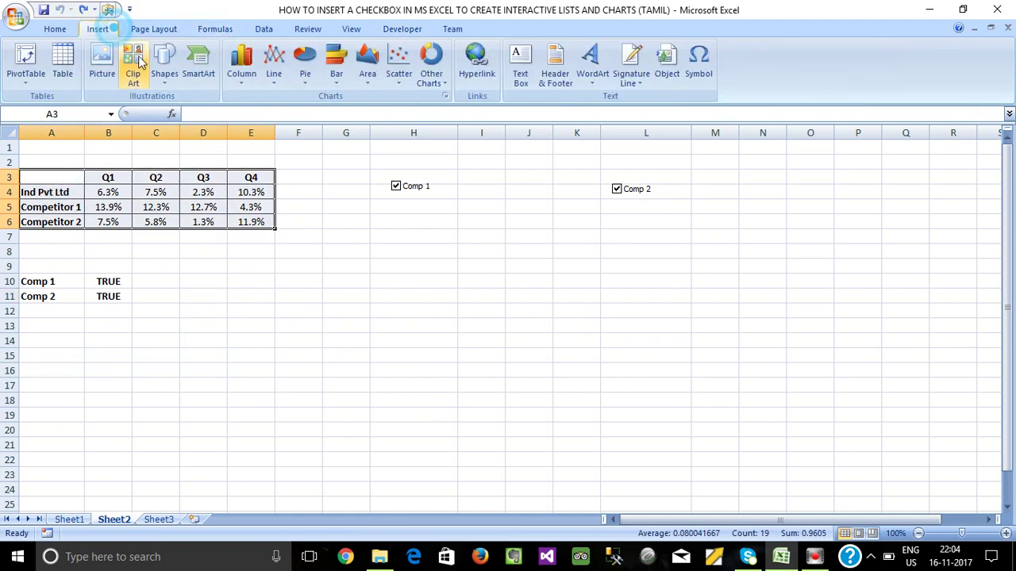
left_click(241, 71)
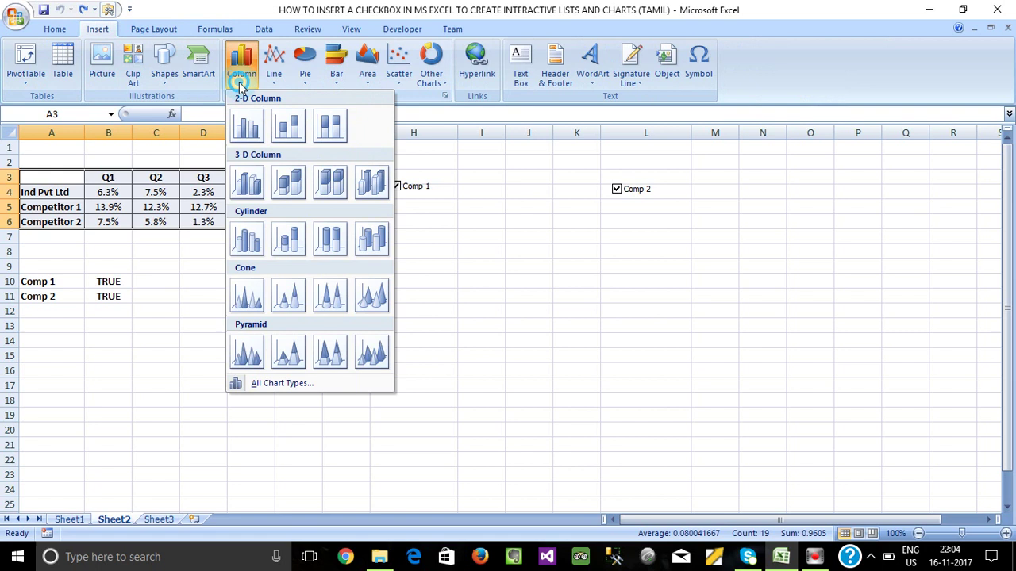
left_click(246, 127)
Step: Enlarge the chart and bring up chart type choices for the Competitor 1 series
left_click_drag(703, 233, 792, 188)
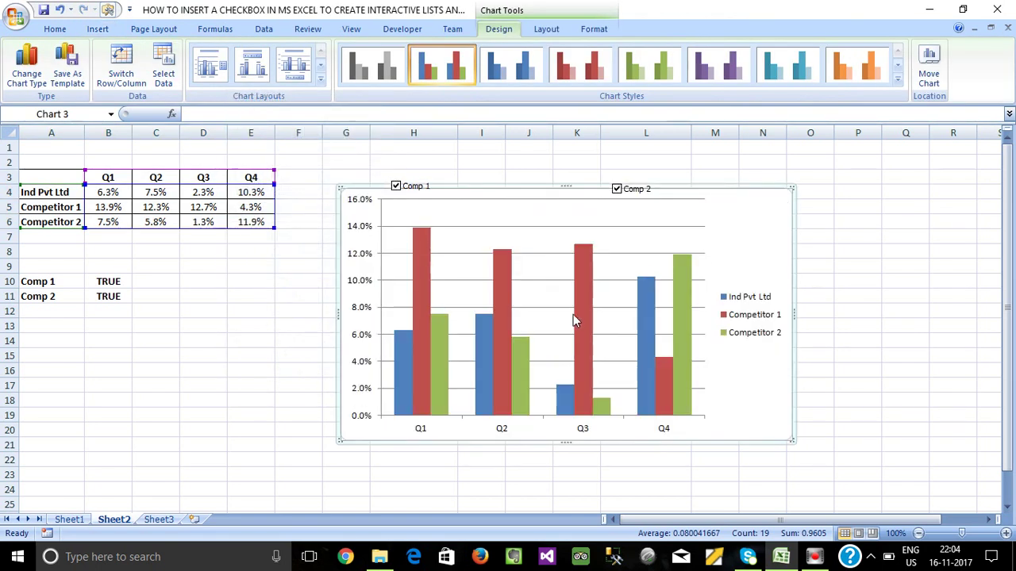
right_click(501, 271)
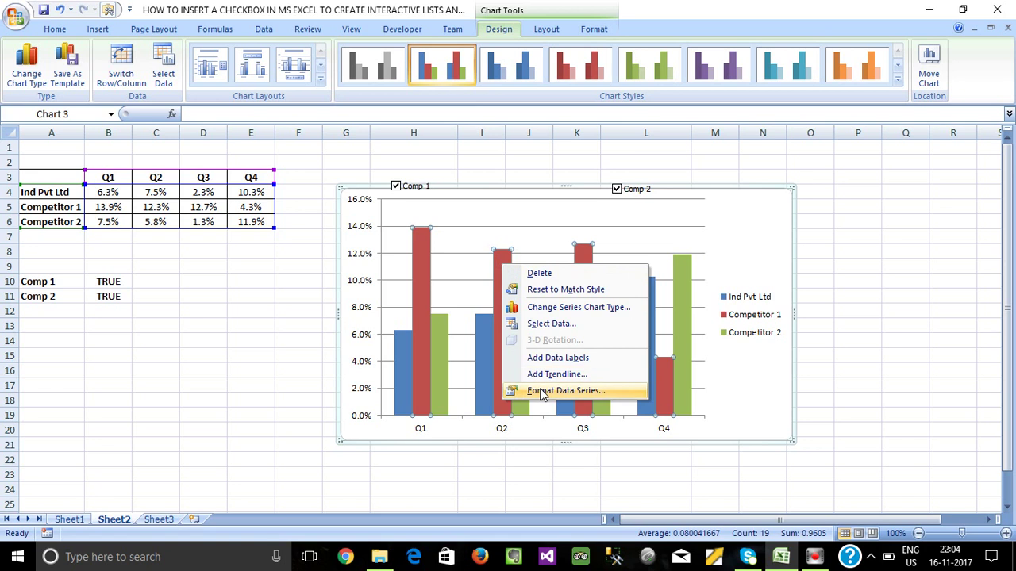
left_click(520, 309)
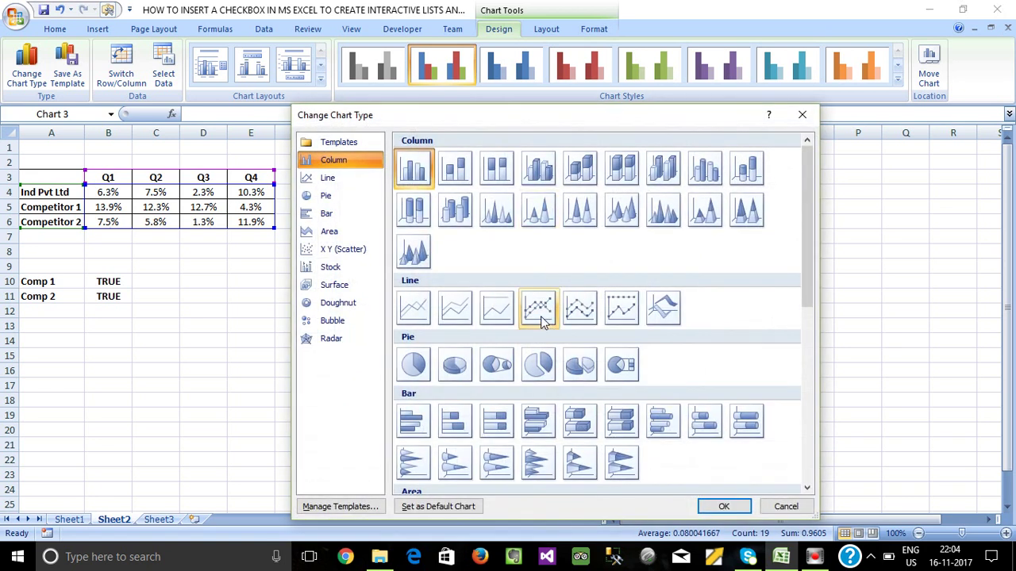
Step: Make Competitor 1 and 2 Line with Markers series, then widen the chart and move it down
left_click(539, 317)
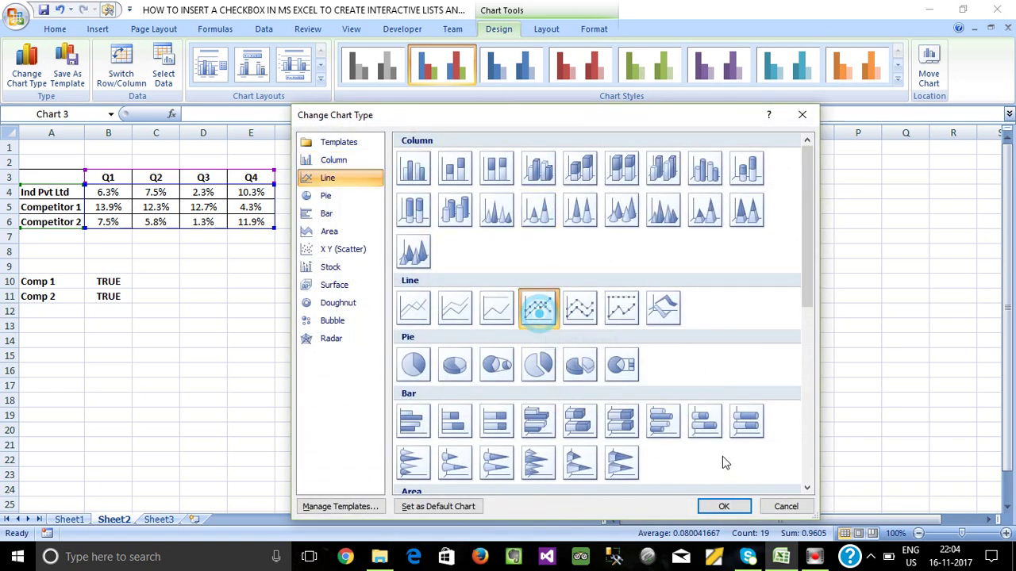
left_click(722, 507)
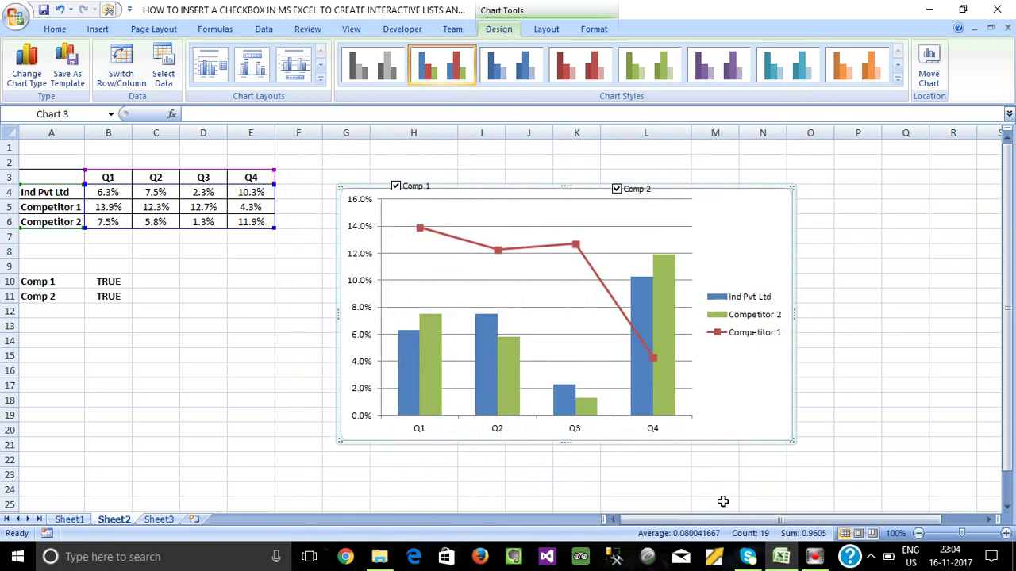
right_click(418, 345)
left_click(448, 374)
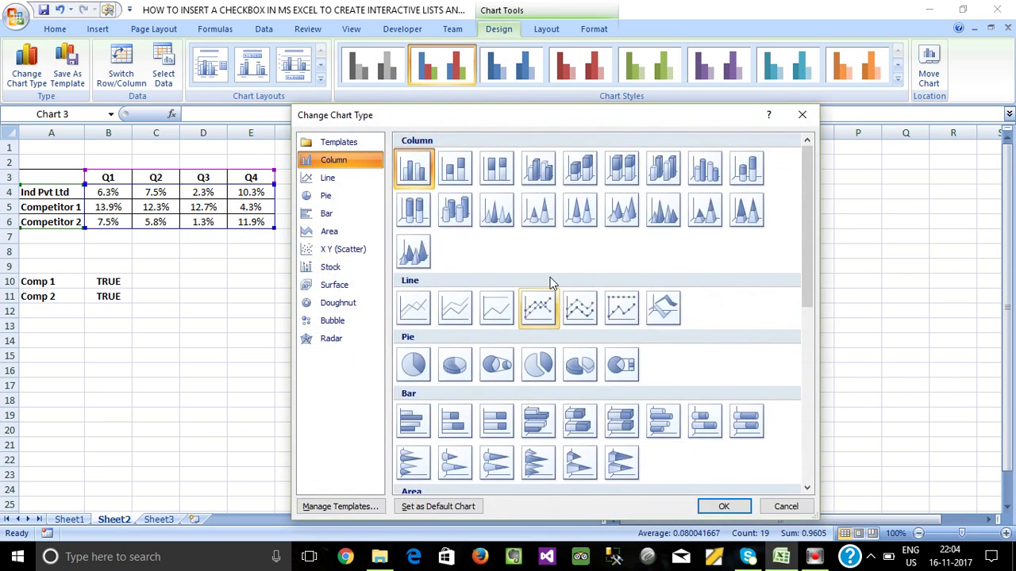
left_click(539, 313)
left_click(722, 506)
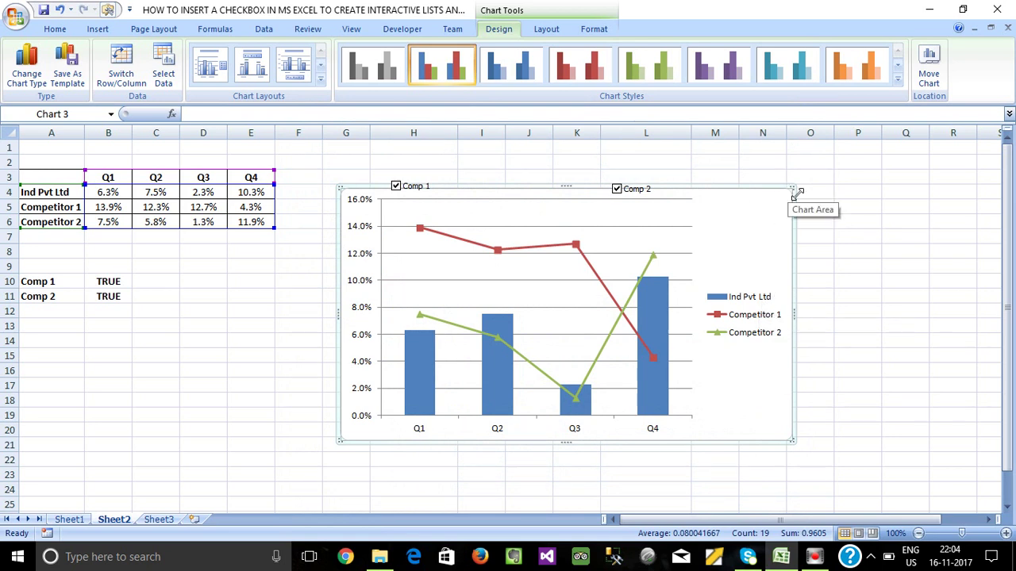
left_click_drag(791, 188, 847, 182)
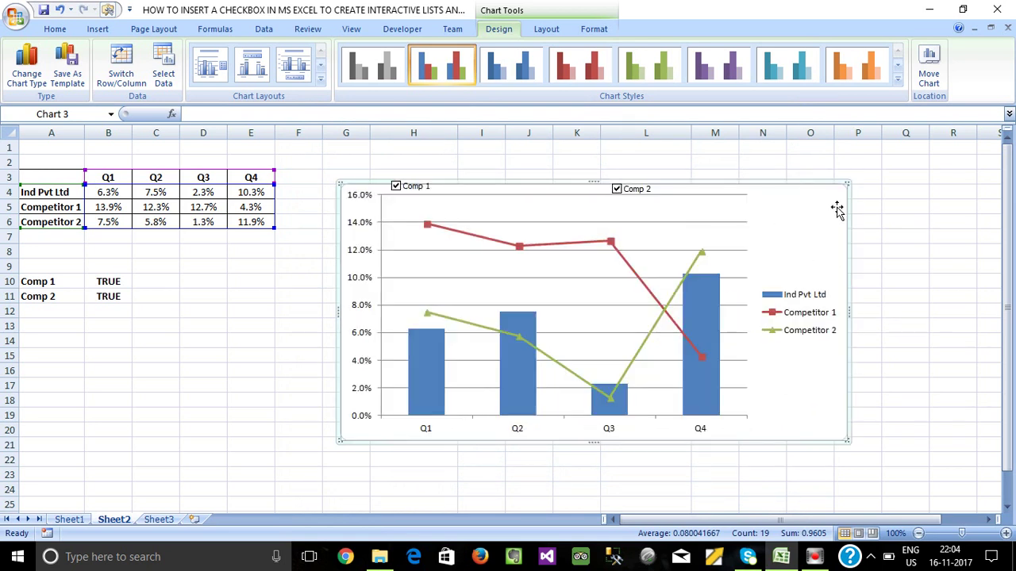
left_click_drag(347, 204, 346, 219)
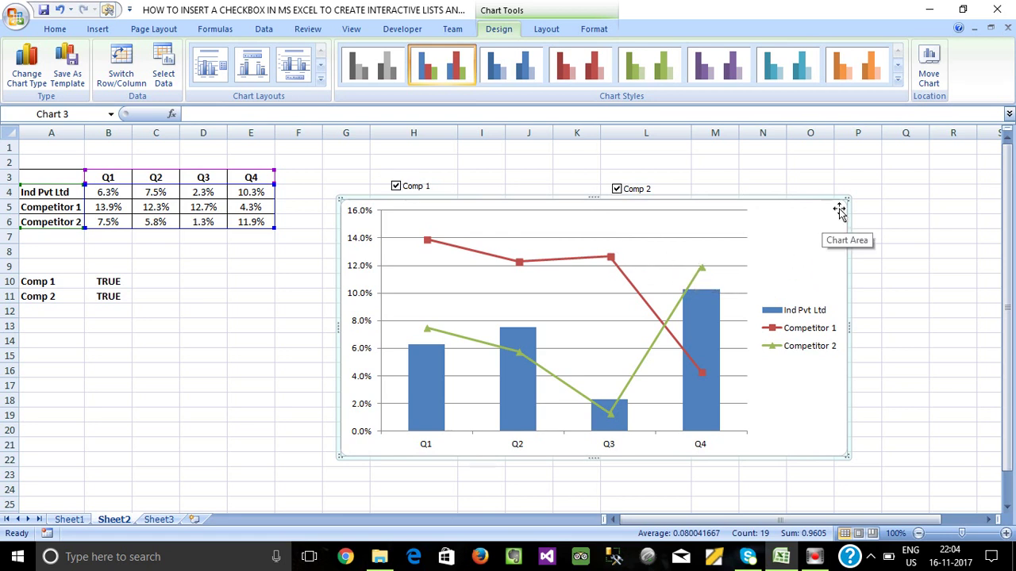
Step: Delete the chart, paste a copy of A3:E6 at A14, and clear B15:E17
key("Delete")
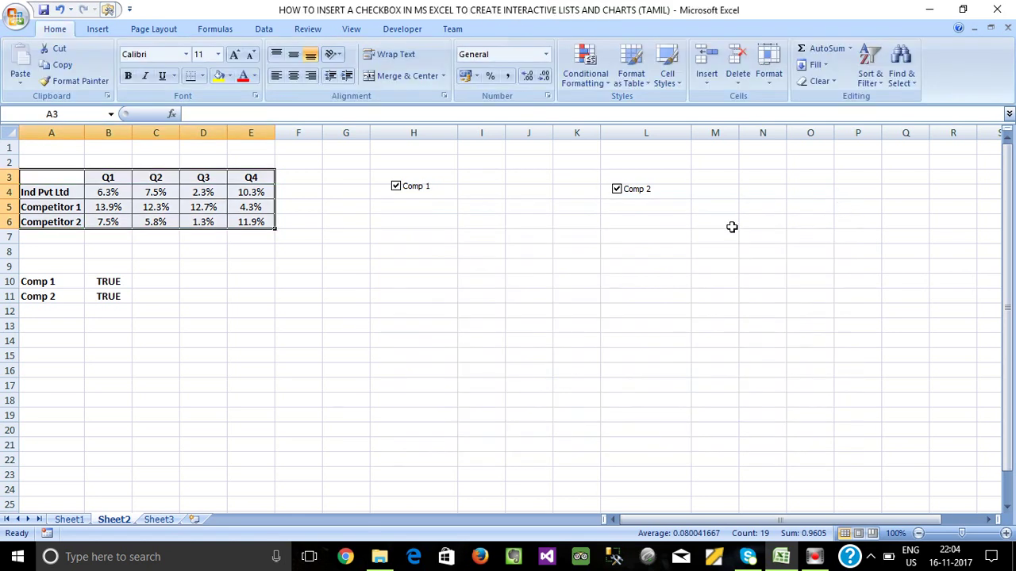
key("ctrl+c")
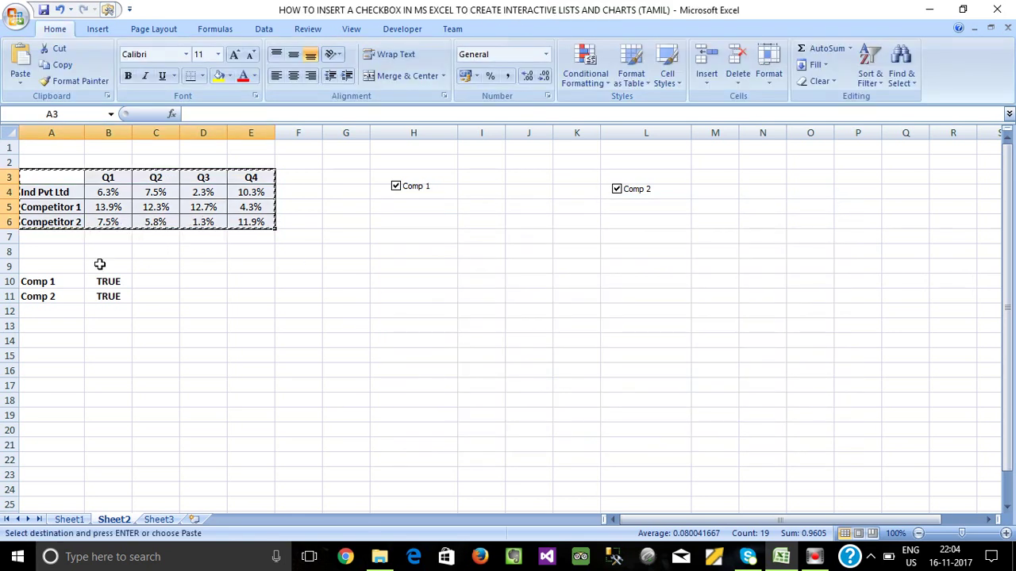
left_click(48, 341)
key("ctrl+v")
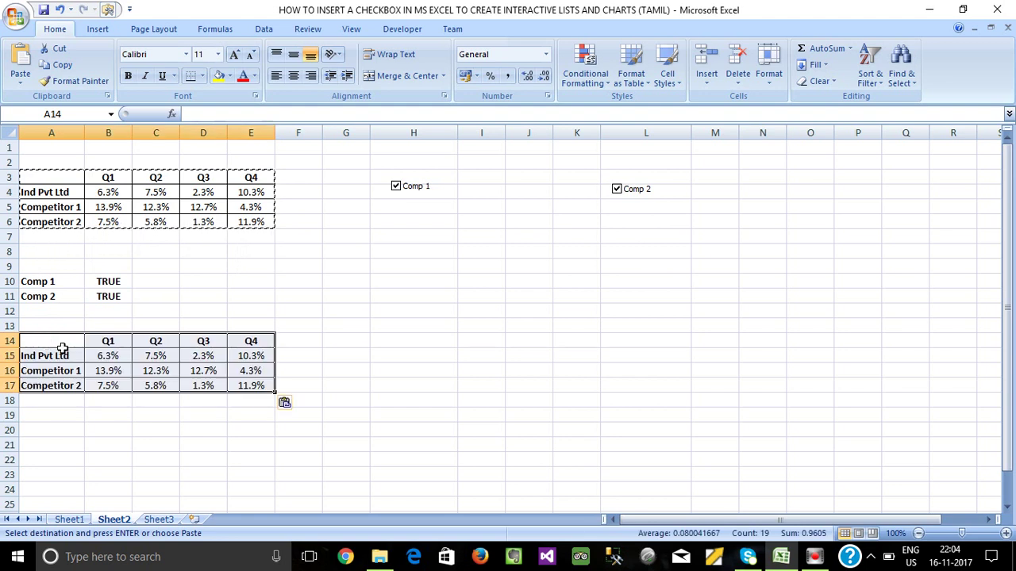
left_click_drag(99, 357, 264, 395)
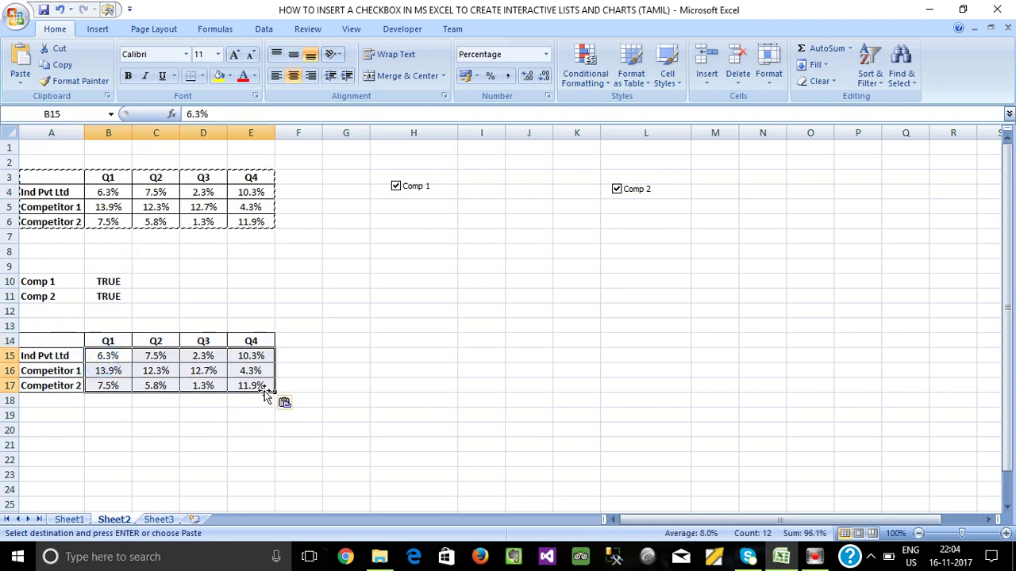
key("Delete")
Step: Enter =B4 in B15 and fill it across C15:E15
left_click(120, 357)
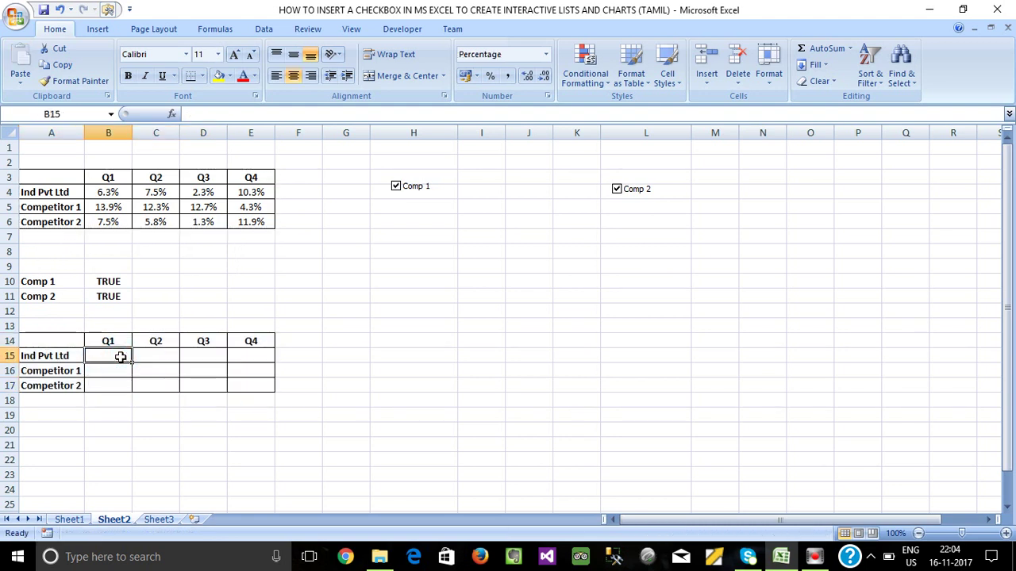
left_click_drag(106, 193, 256, 193)
left_click(116, 356)
type("=")
left_click(115, 196)
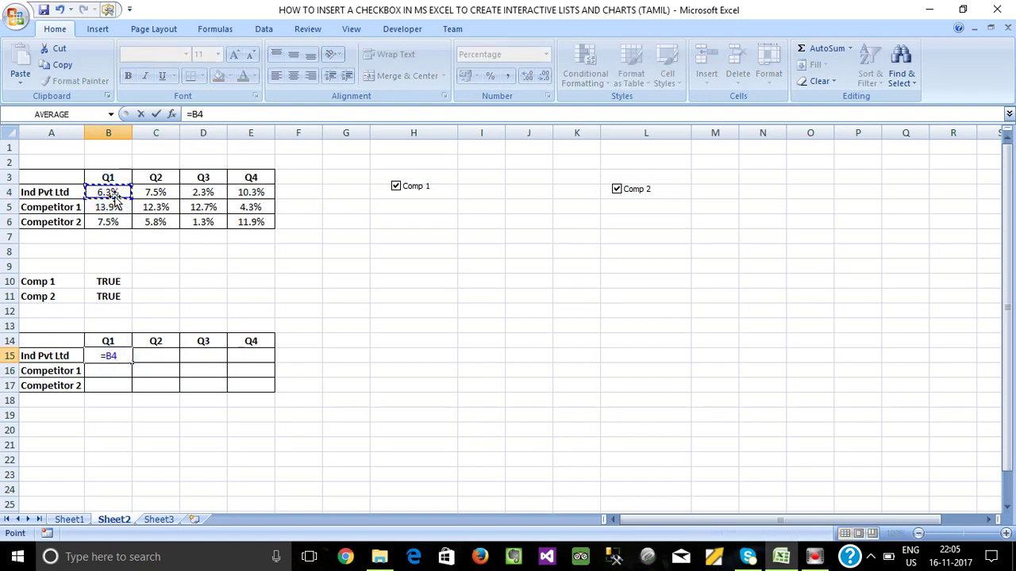
key("Return")
left_click(104, 355)
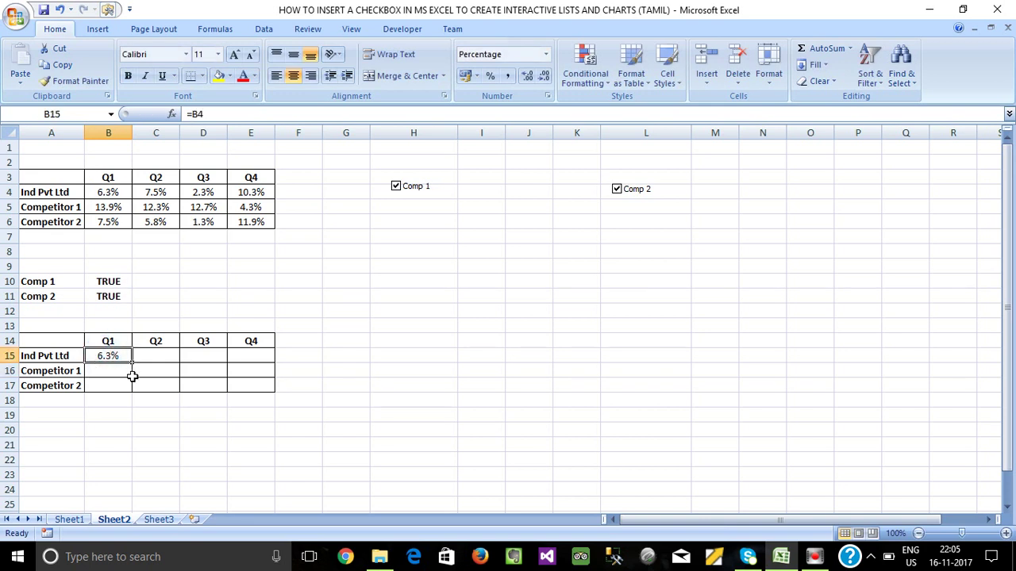
key("ctrl+c")
left_click_drag(136, 357, 250, 358)
key("ctrl+v")
Step: Review the linked row 15, the empty competitor rows, and the B10 status cell
left_click(205, 385)
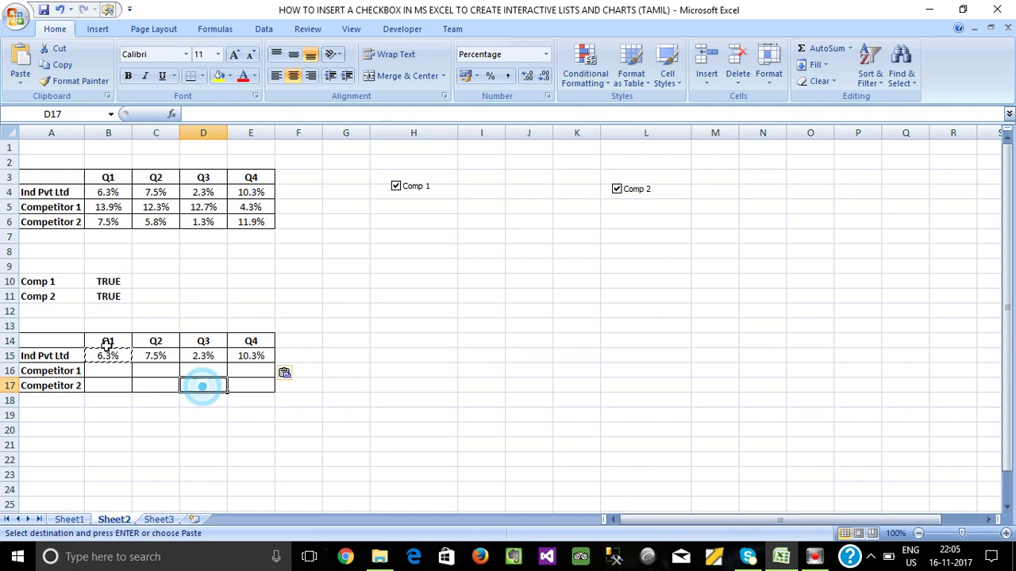
left_click_drag(103, 193, 261, 193)
left_click_drag(100, 357, 254, 359)
left_click_drag(145, 381, 117, 369)
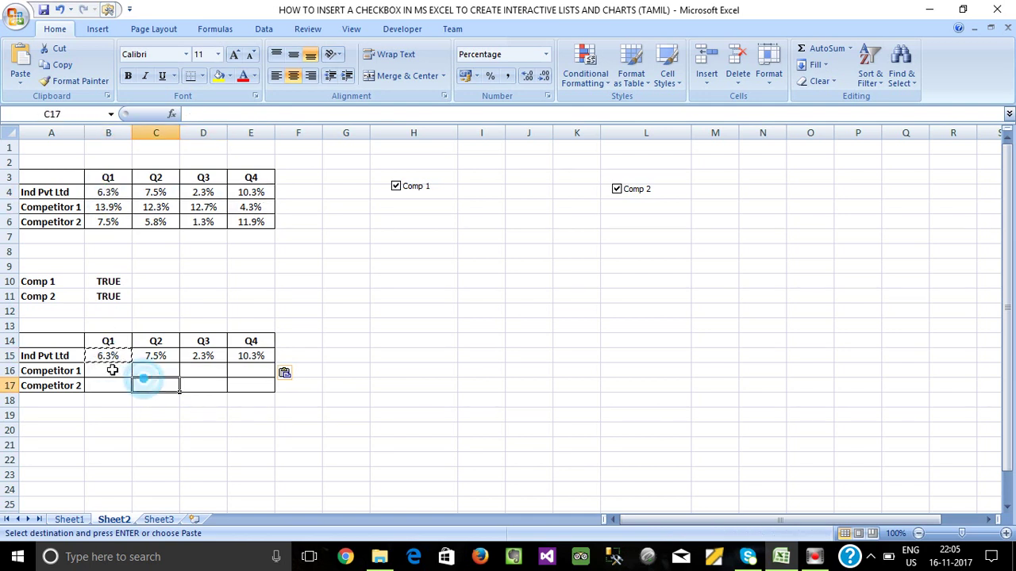
left_click(113, 370)
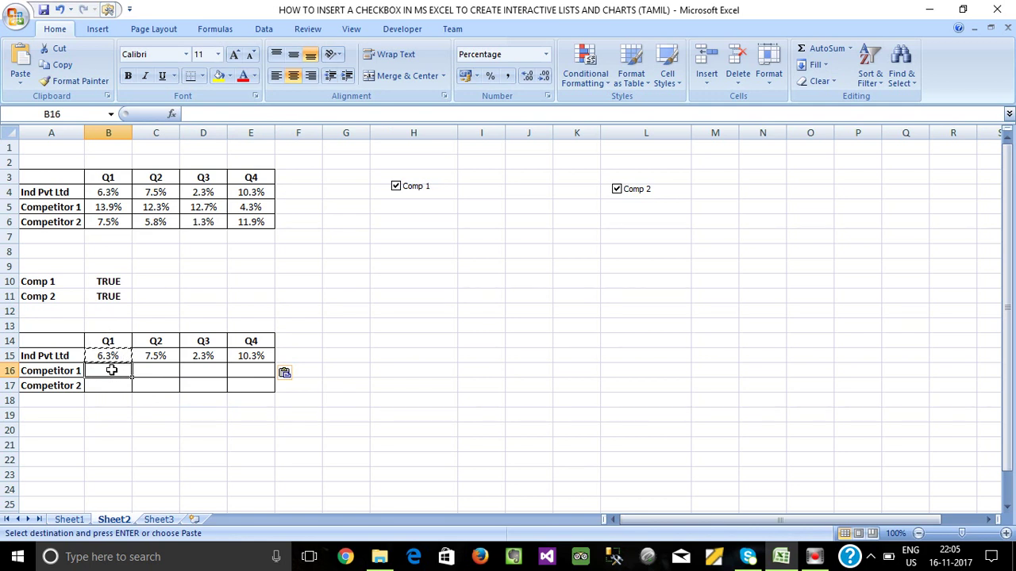
left_click(108, 282)
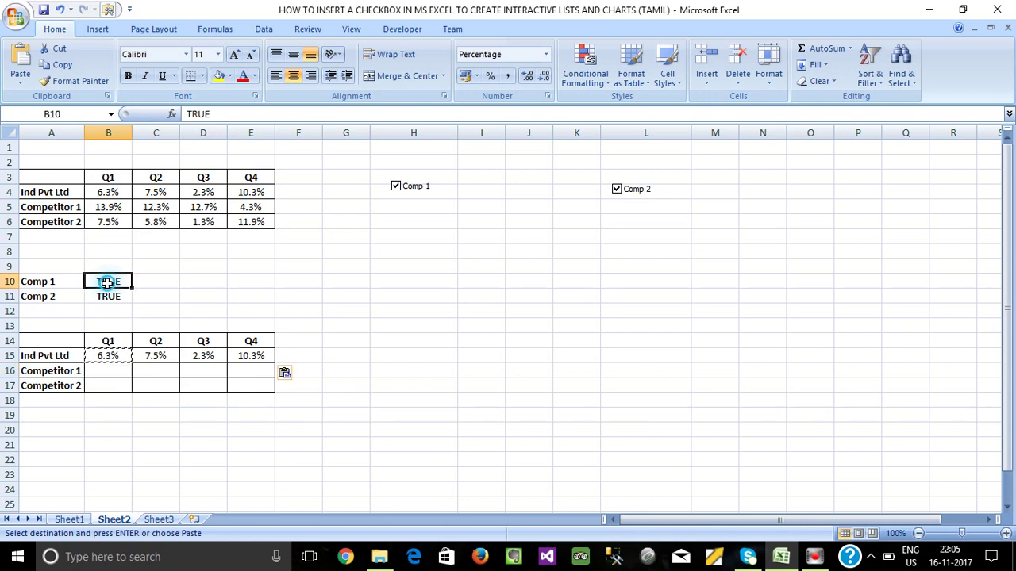
left_click(102, 205)
left_click(108, 371)
left_click(108, 284)
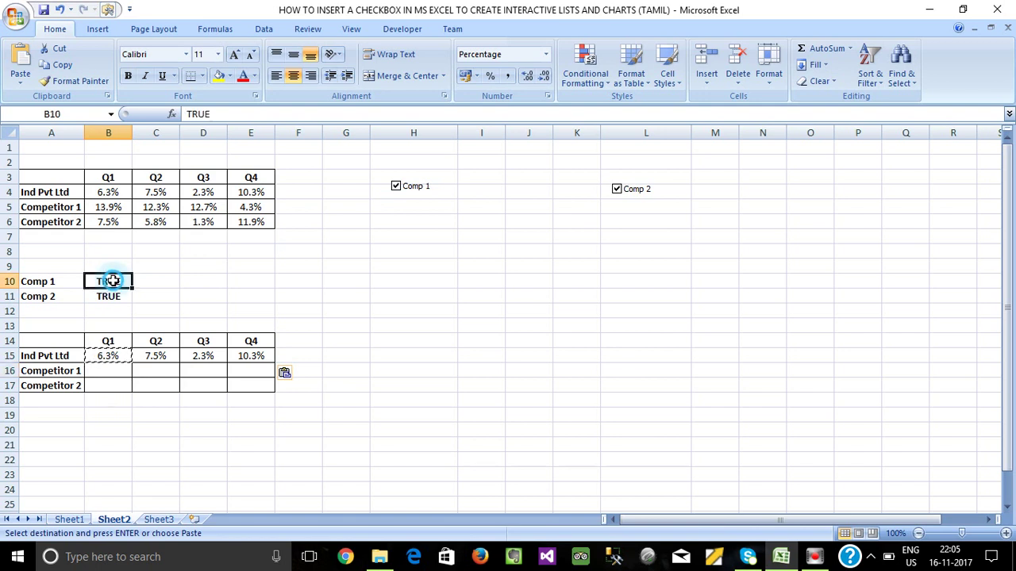
left_click(110, 357)
left_click(117, 370)
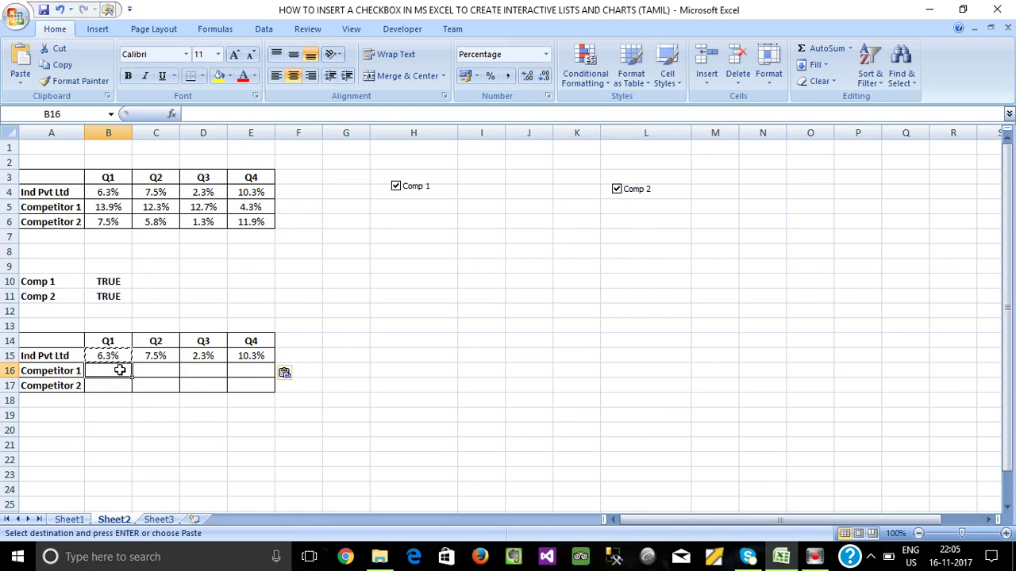
Step: Enter =IF($B$10,B5,NA()) in B16
type("=")
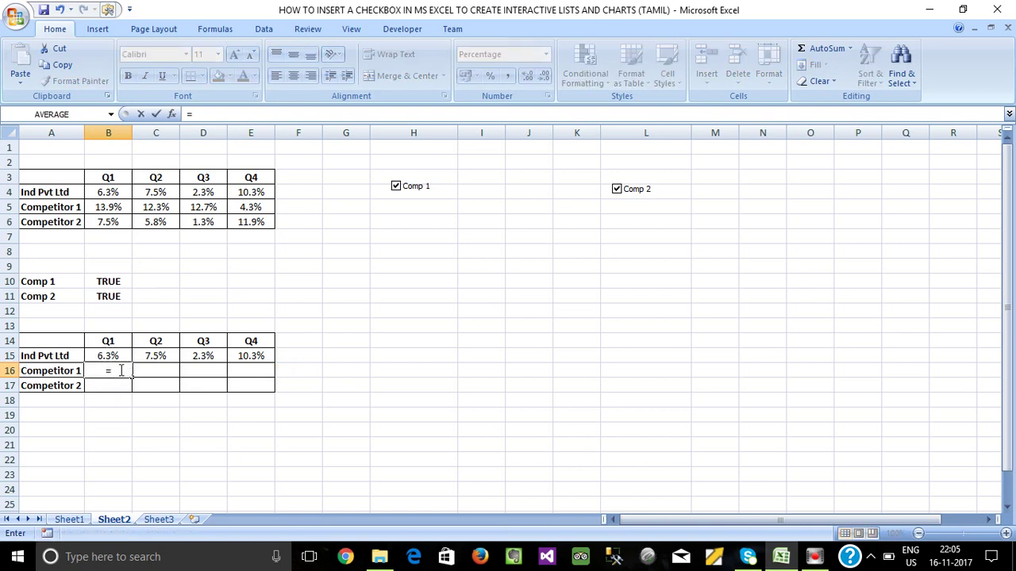
type("if")
key("Tab")
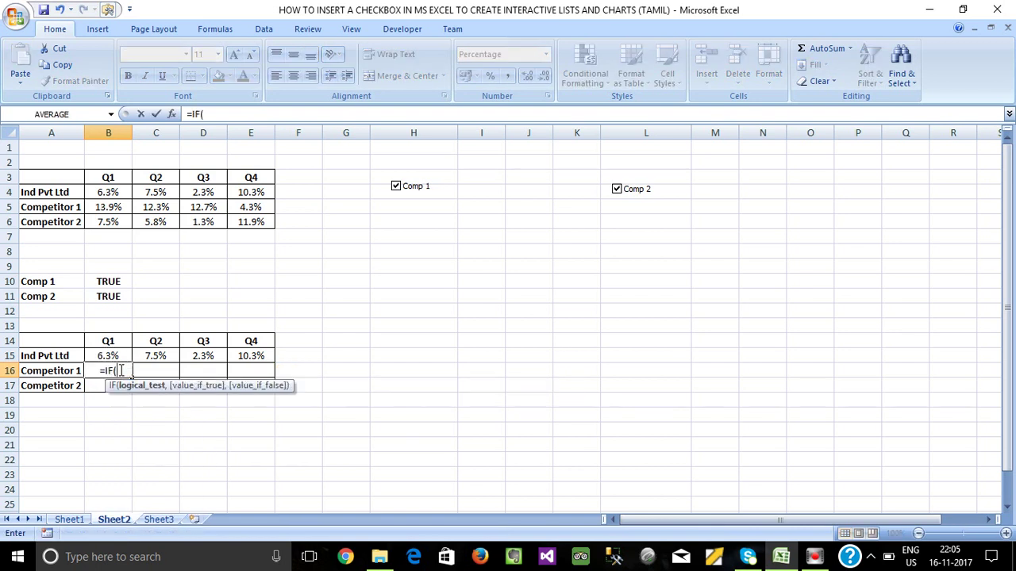
left_click(108, 283)
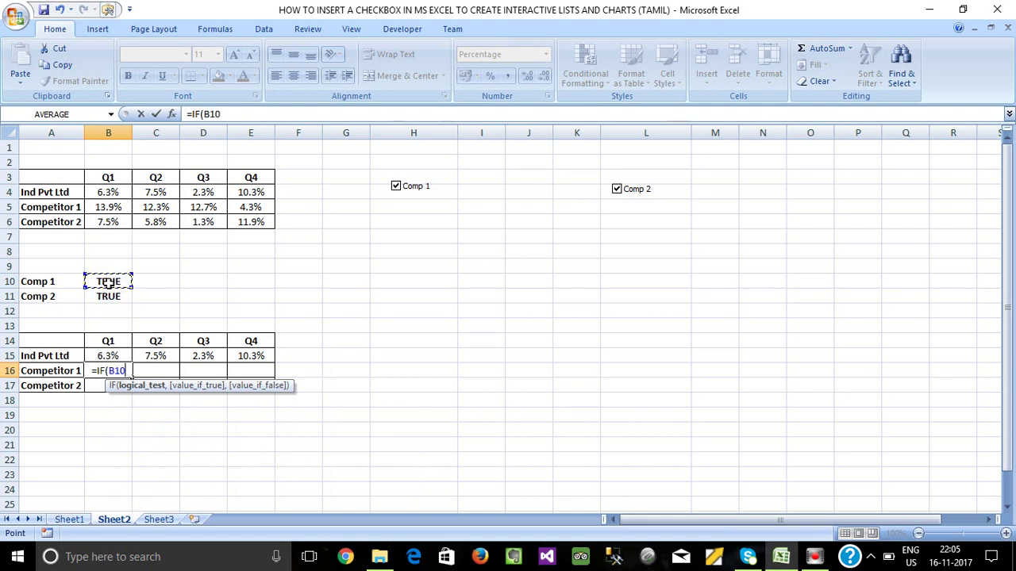
type(",")
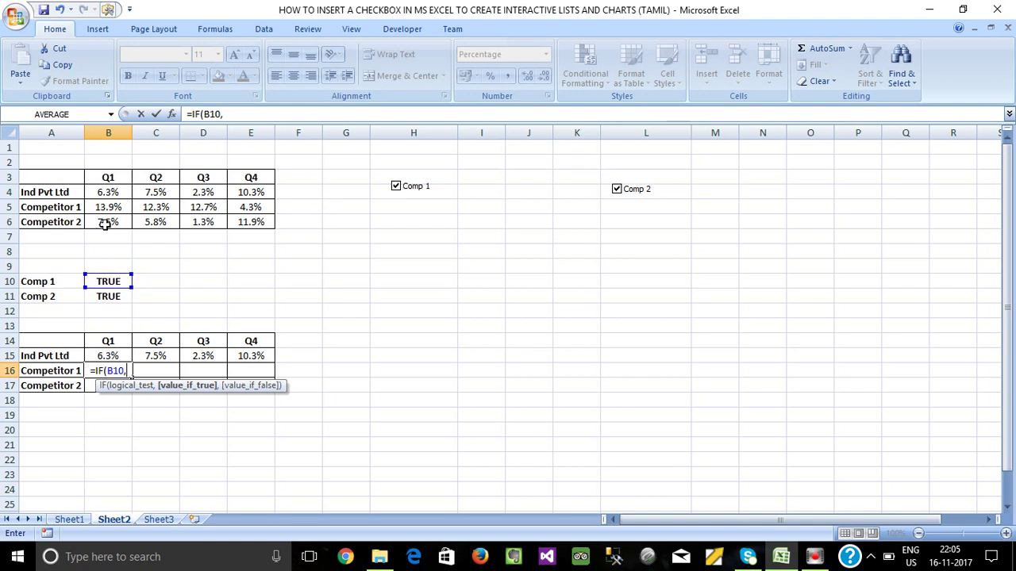
left_click(108, 208)
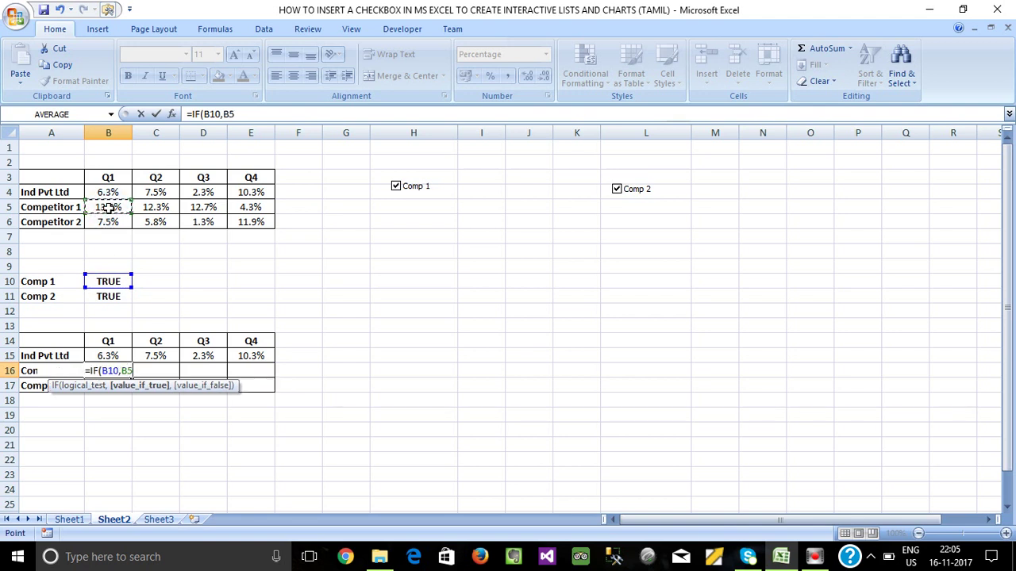
type(",")
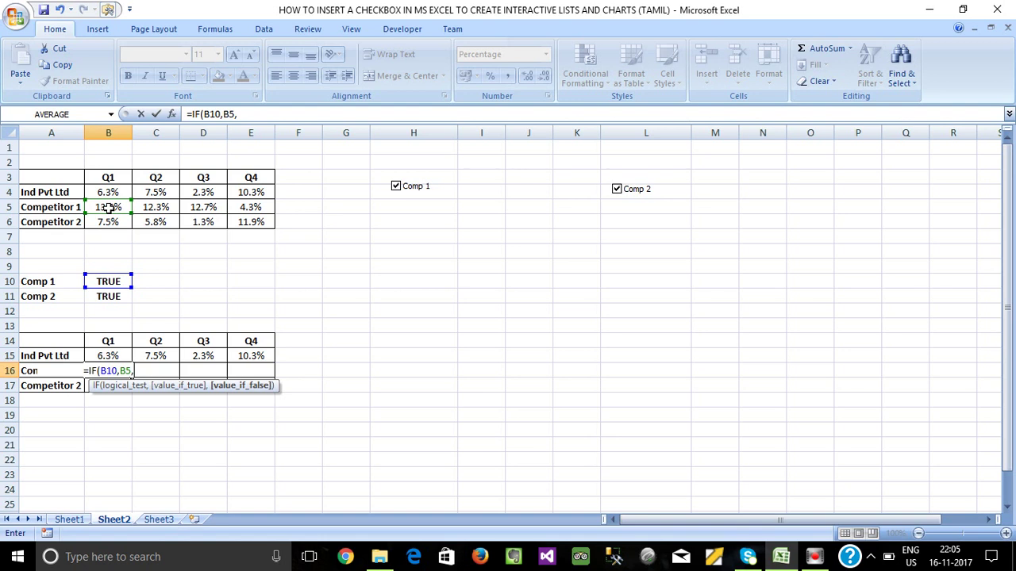
type("na")
key("Tab")
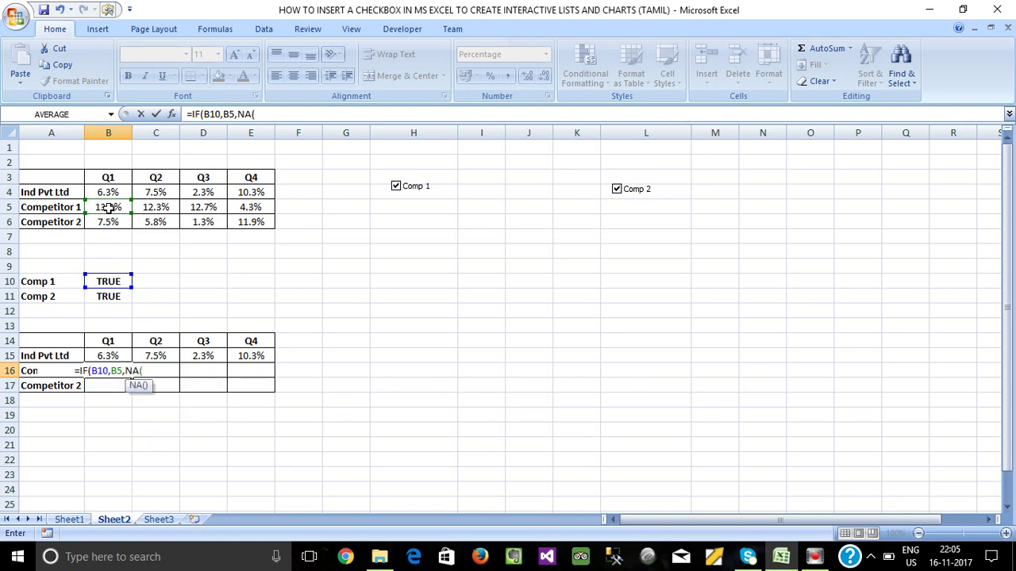
type("))")
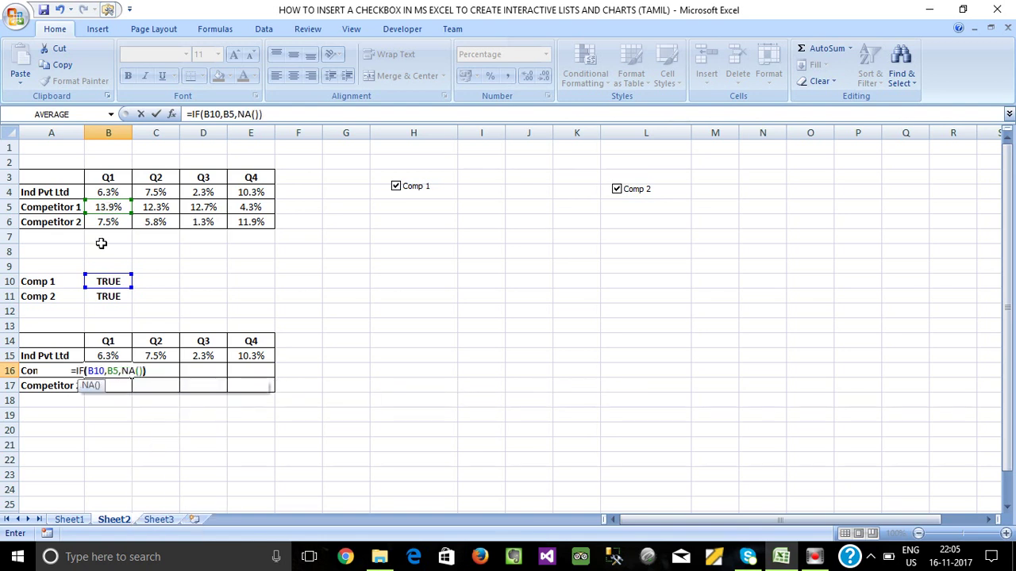
left_click(96, 371)
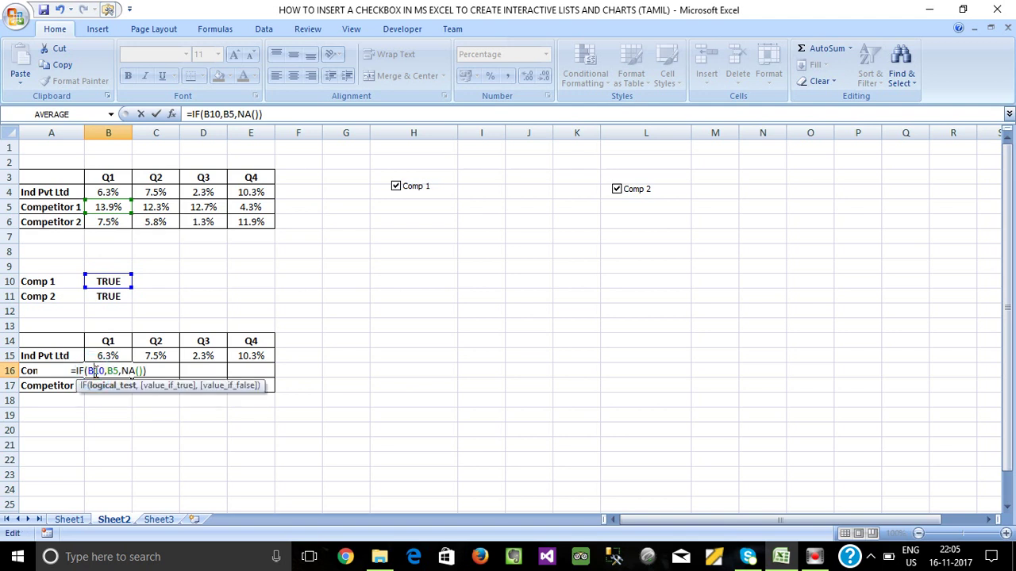
key("F4")
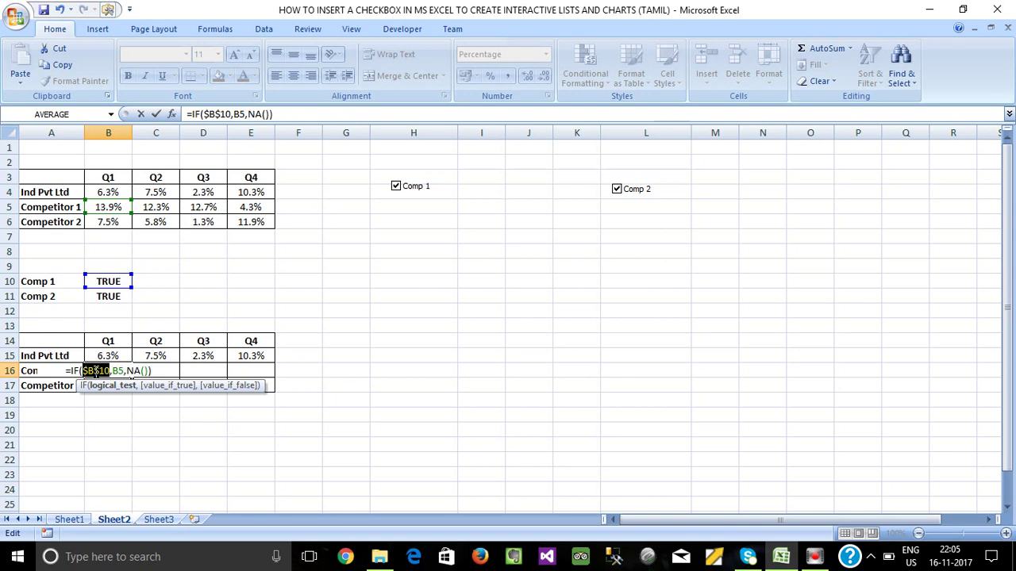
key("Return")
Step: Copy the B16 formula across C16:E16
left_click(95, 370)
key("ctrl+c")
left_click_drag(151, 370, 255, 370)
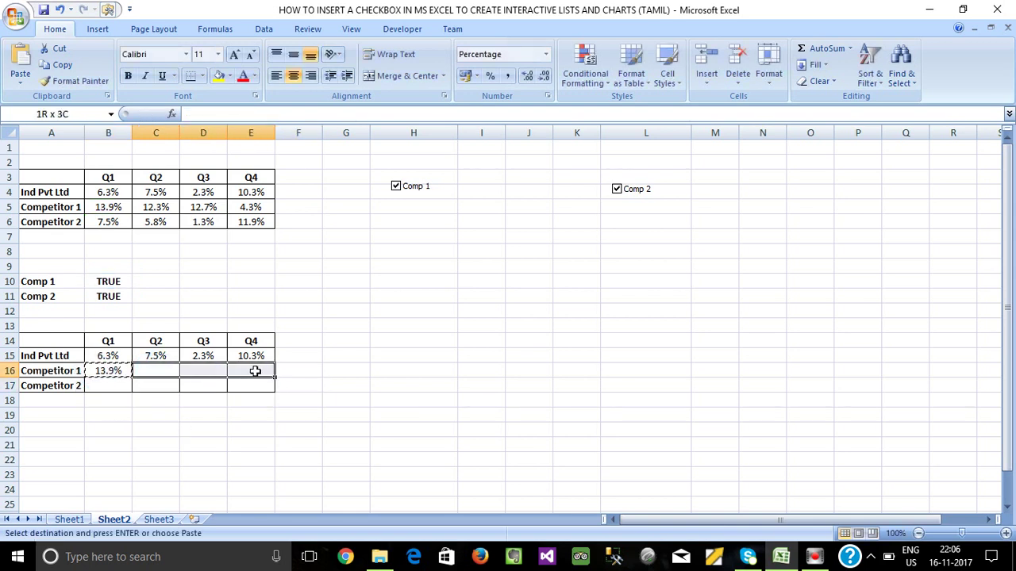
key("ctrl+v")
left_click(166, 386)
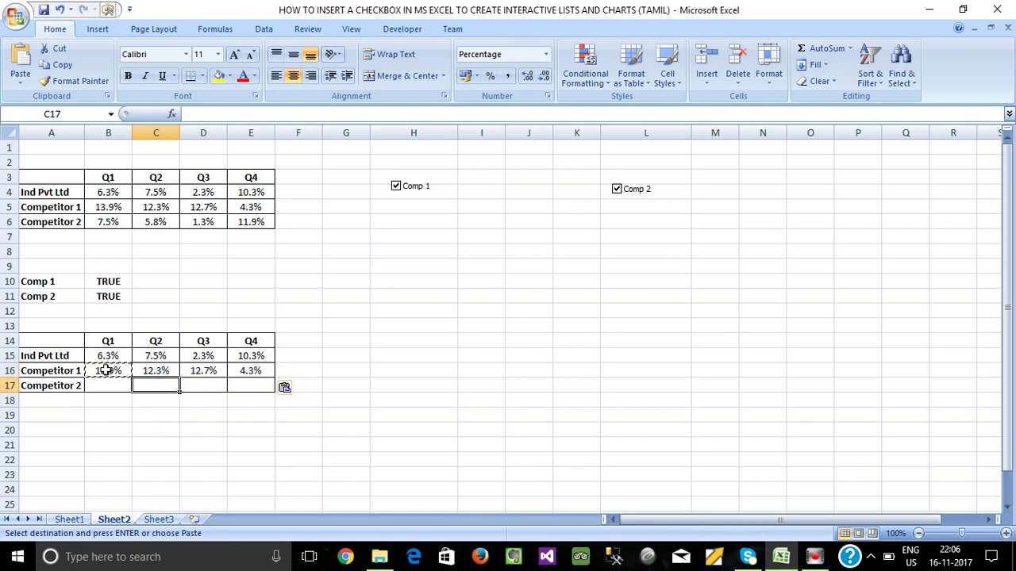
left_click(107, 369)
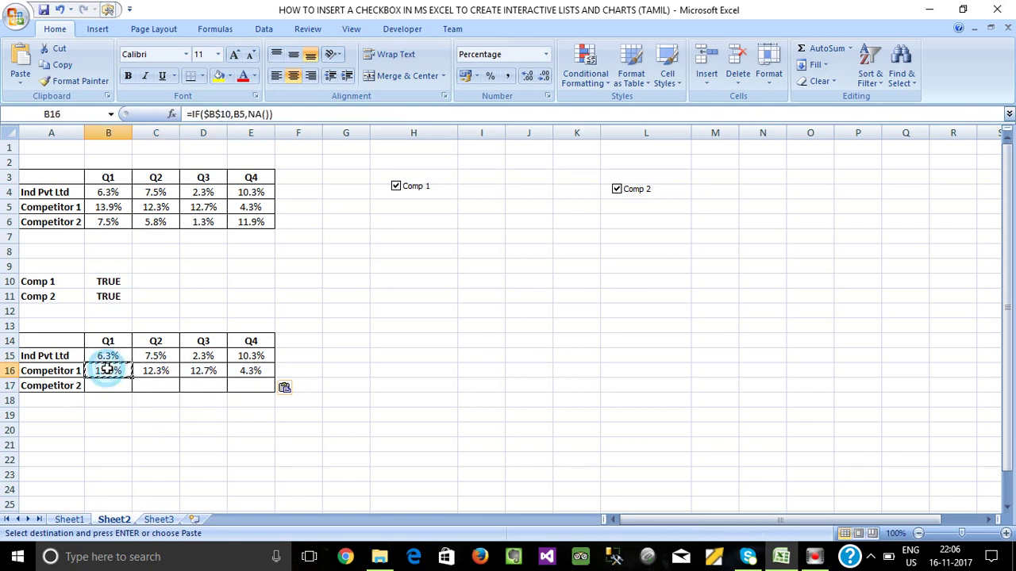
left_click(397, 187)
left_click(159, 387)
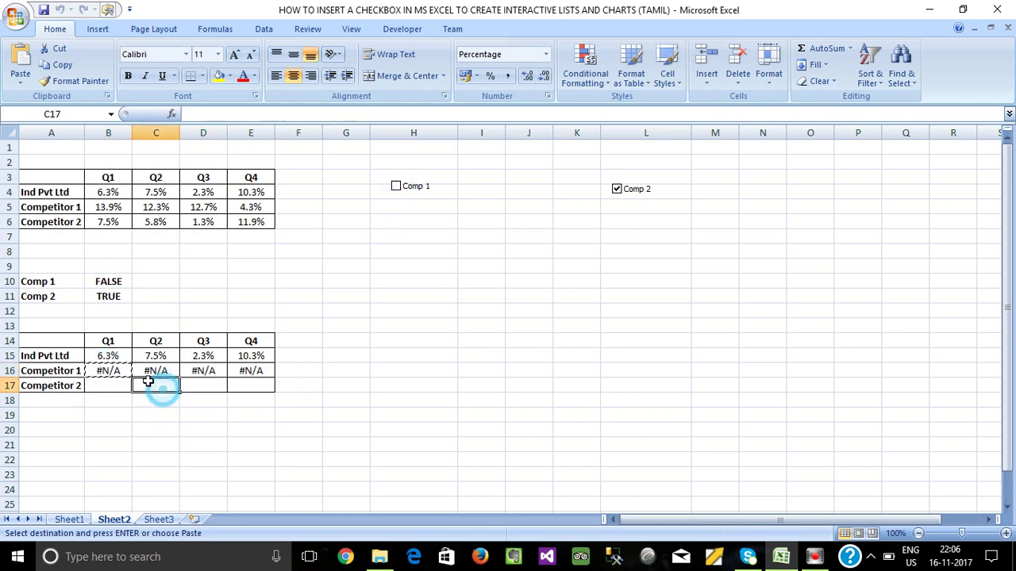
key("Escape")
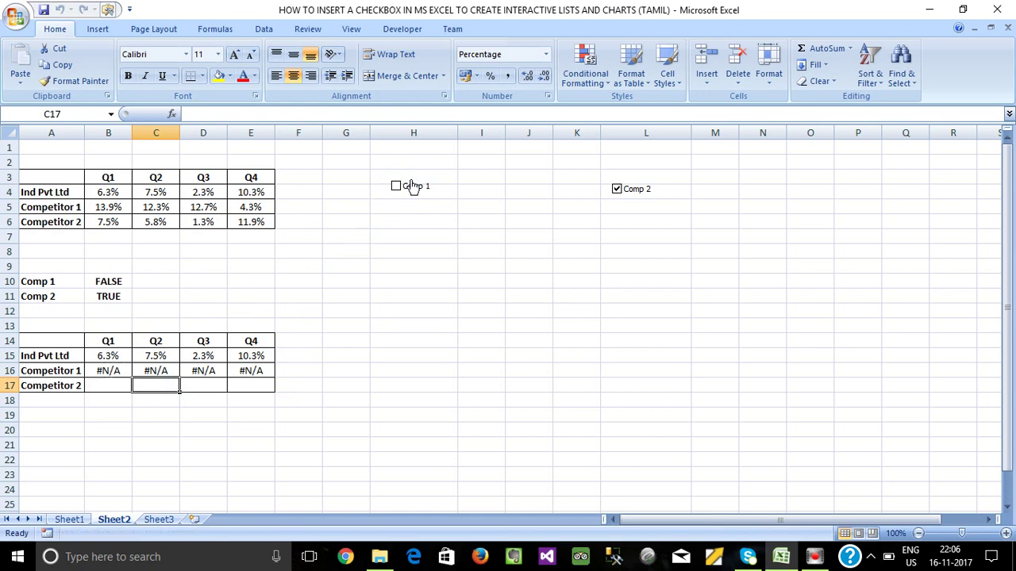
left_click(108, 285)
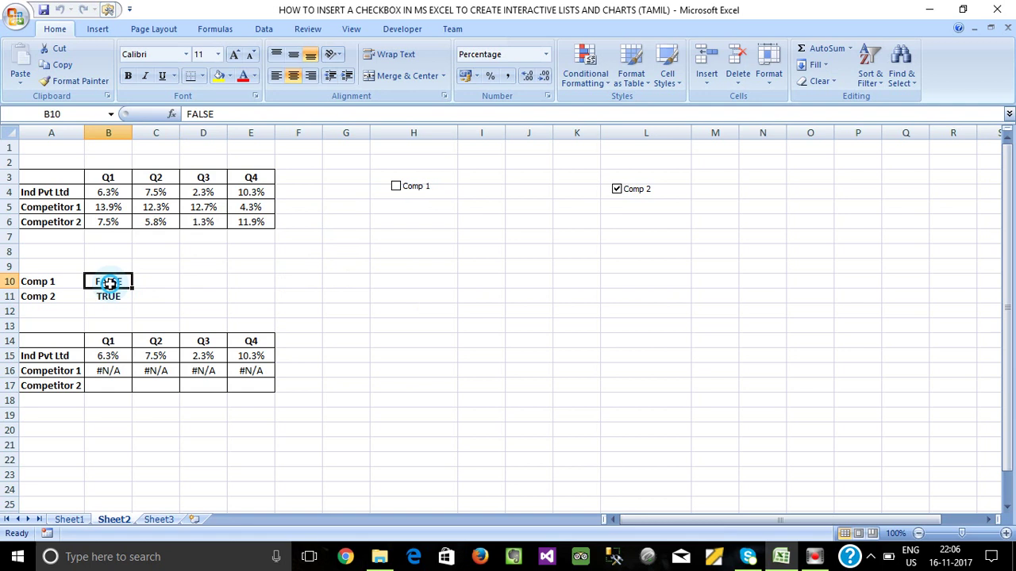
left_click(111, 373)
left_click(113, 281)
left_click_drag(109, 207, 253, 207)
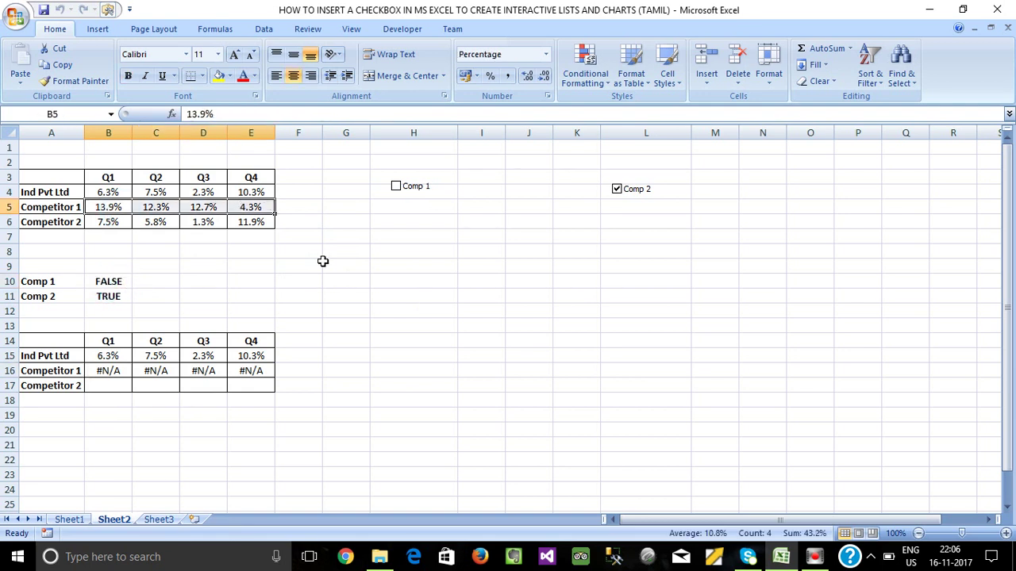
left_click(396, 189)
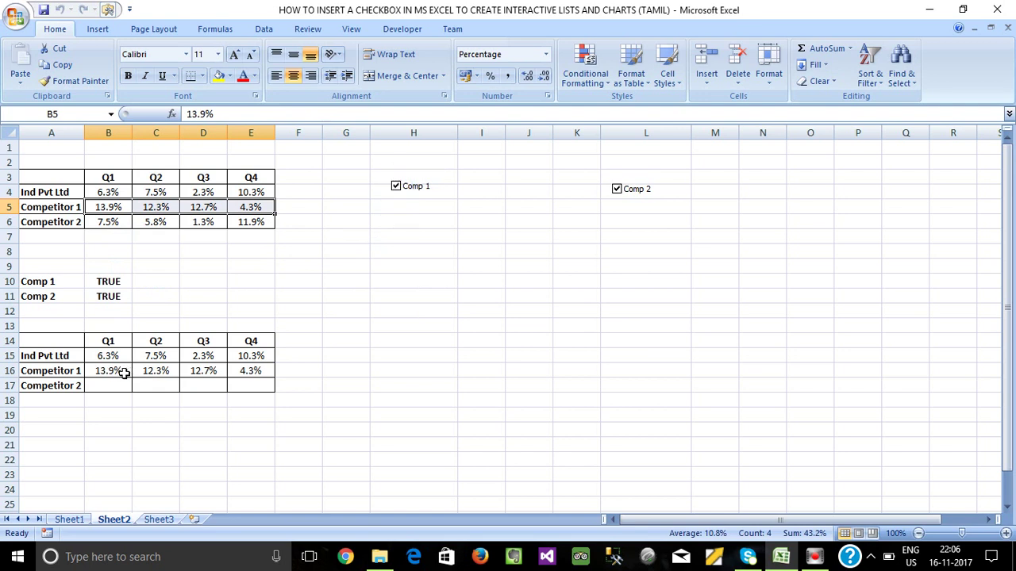
left_click(107, 383)
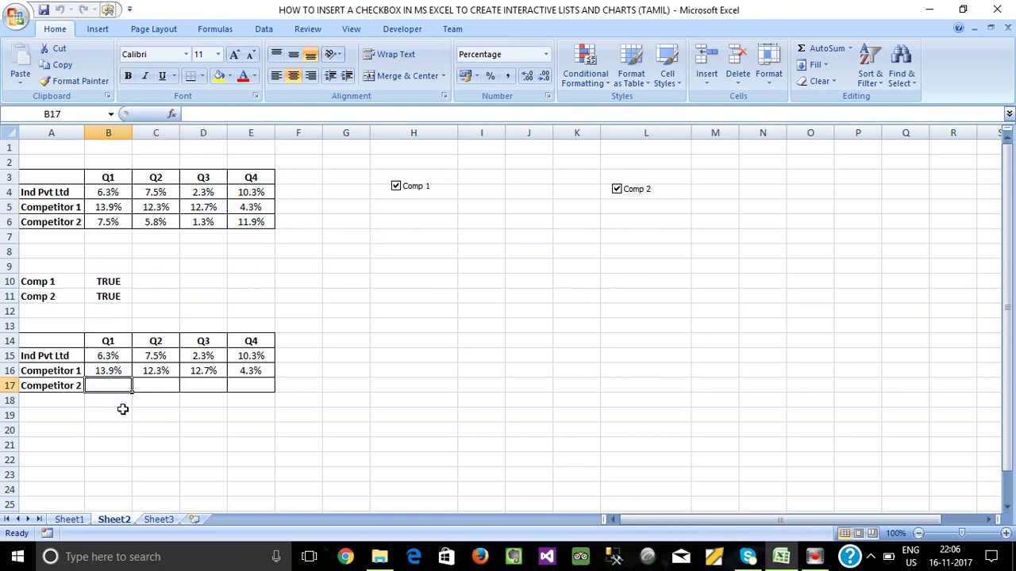
Step: Start an IF formula in B17 referencing B11, then cancel the mistaken entry
type("=if")
key("Tab")
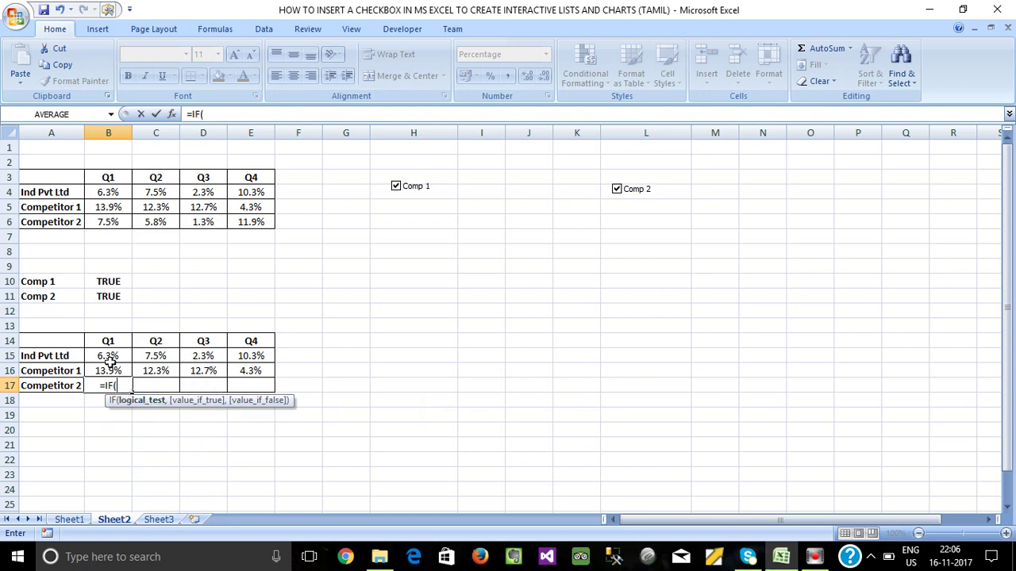
left_click(107, 298)
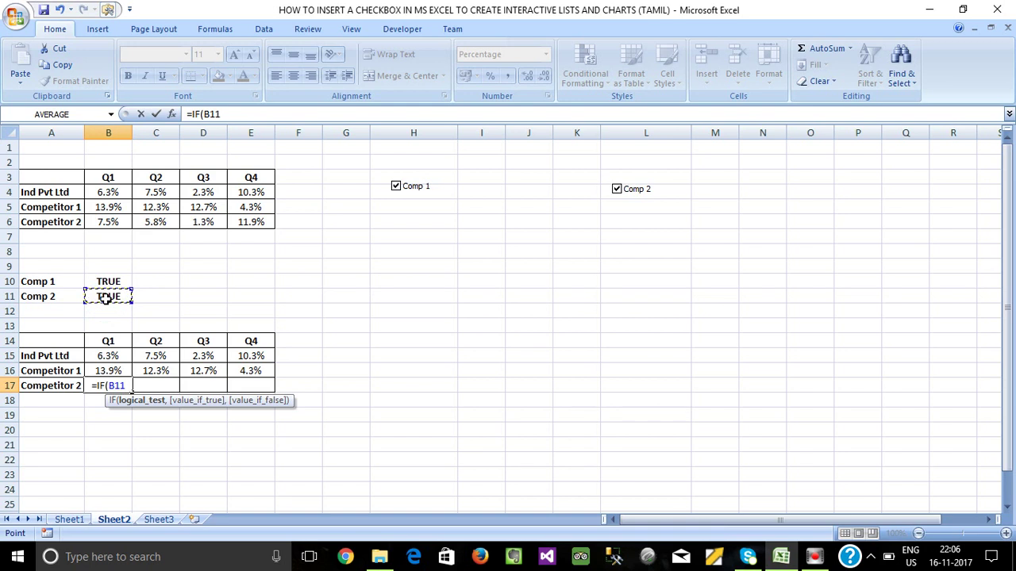
key("F8")
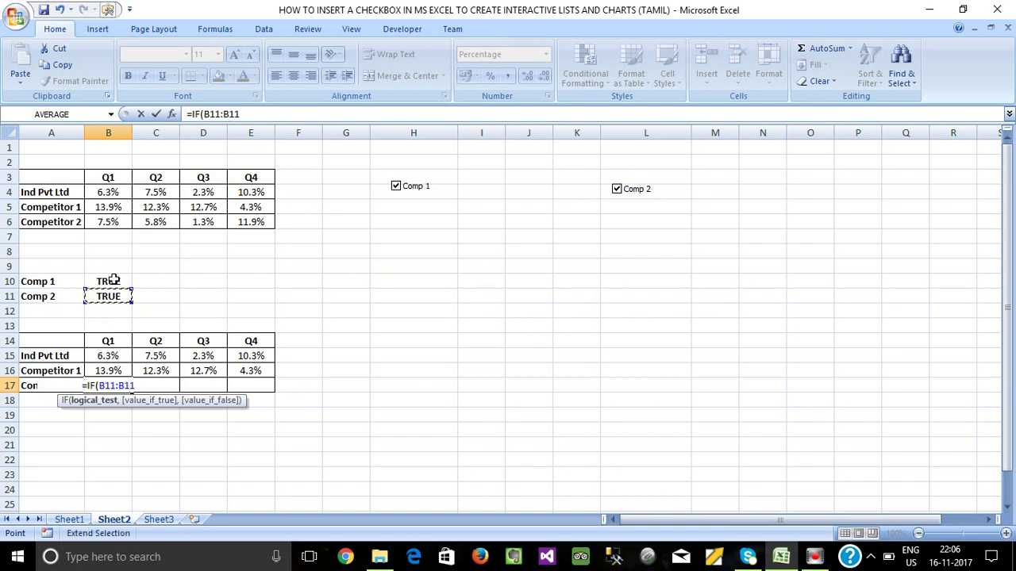
key("Escape")
Step: Enter =IF($B$11,B6,NA()) in B17
type("=IF(")
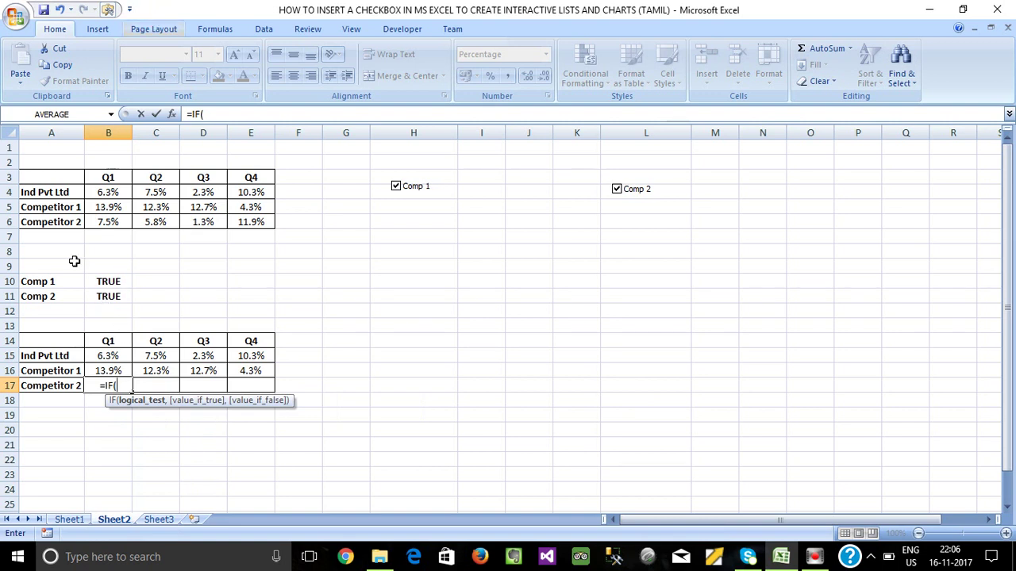
left_click(112, 296)
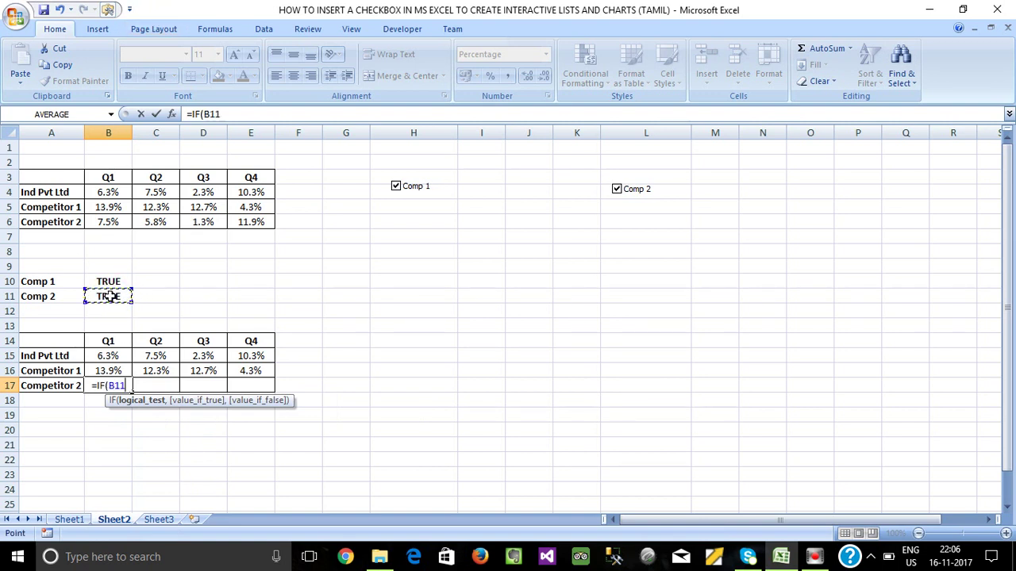
type(",")
left_click(108, 223)
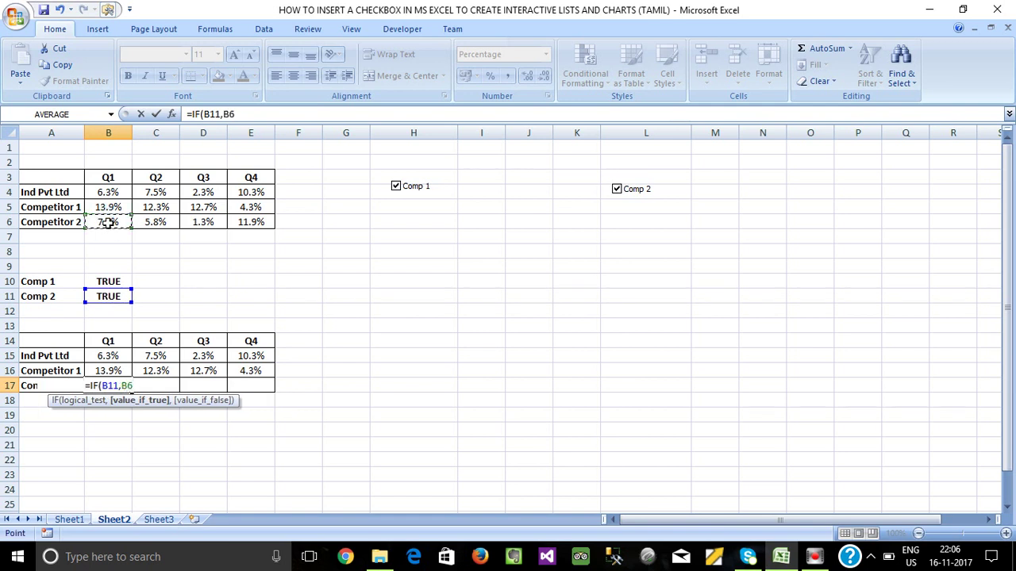
type(",")
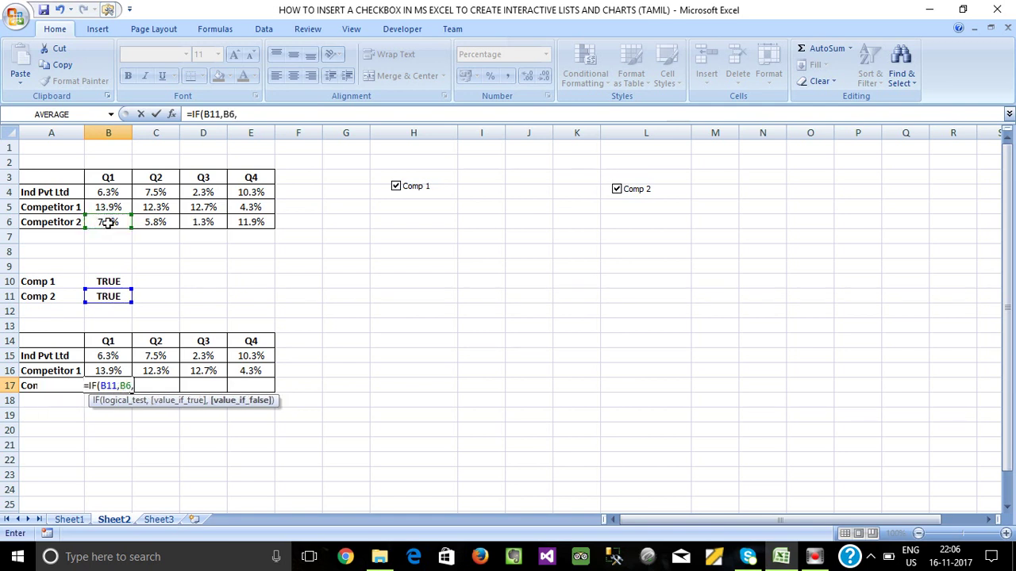
type("NA(")
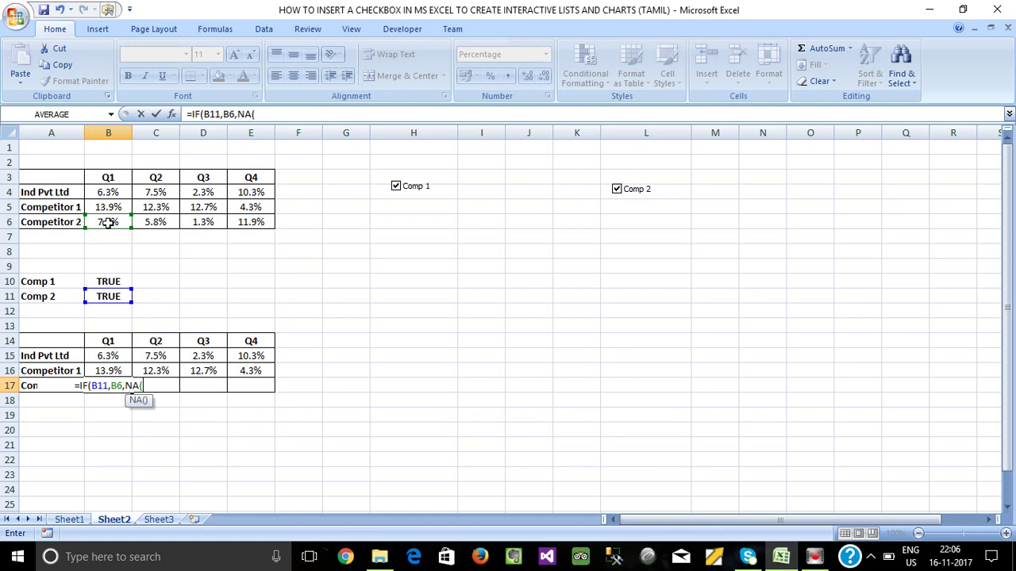
type("))")
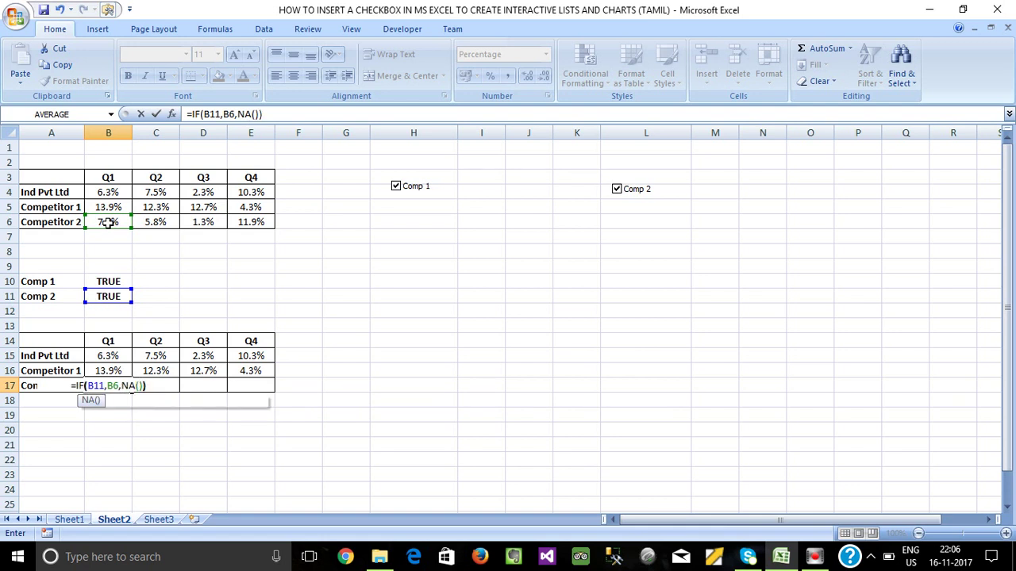
left_click(95, 386)
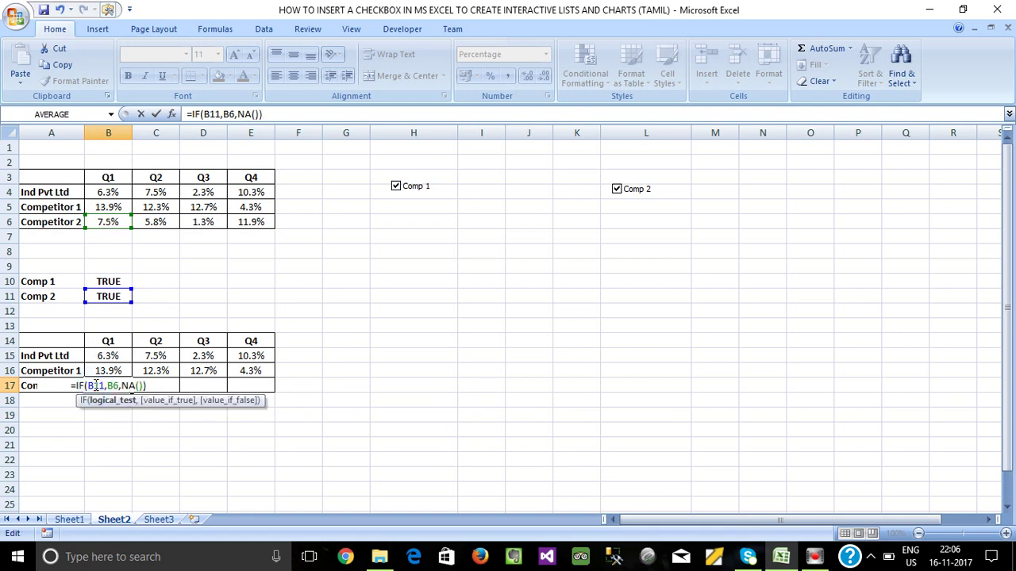
key("F4")
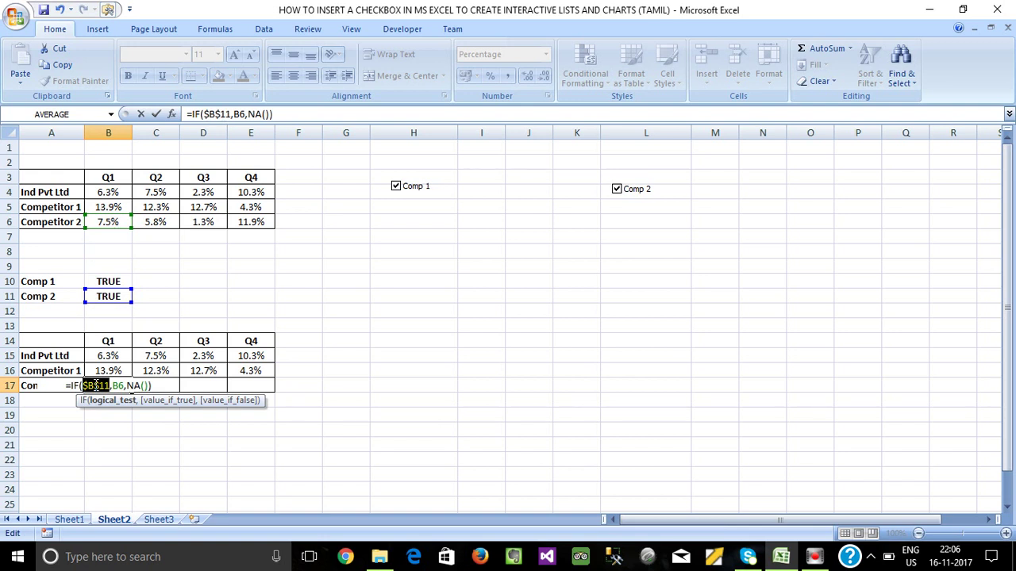
key("Return")
Step: Copy the B17 formula across C17:E17
left_click(102, 385)
key("ctrl+c")
left_click_drag(143, 388, 251, 383)
key("ctrl+v")
left_click(119, 397)
left_click(118, 388)
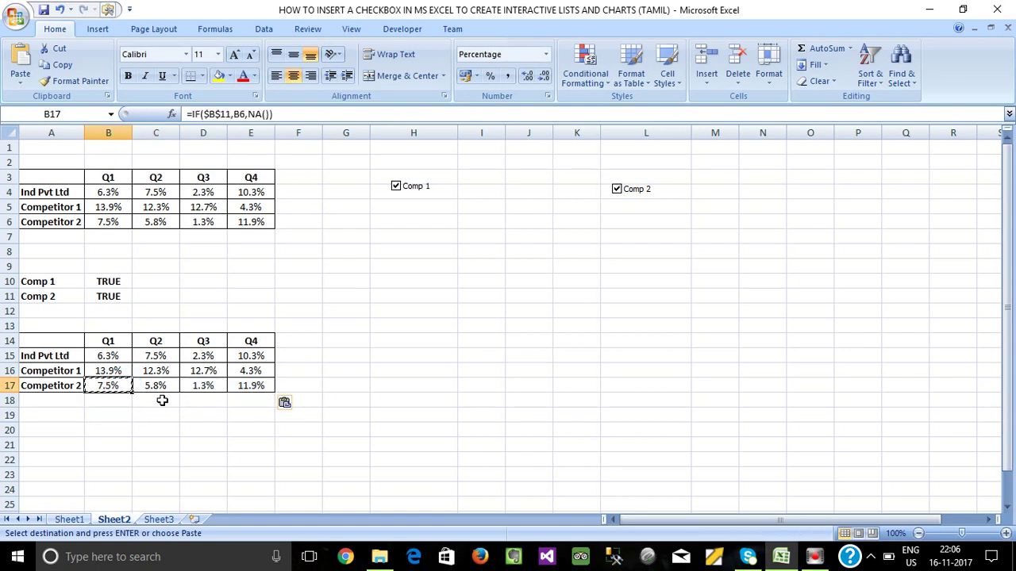
Step: Untick Comp 2, then Comp 1, confirming B11 reads FALSE and the competitor result rows blank out
left_click(617, 191)
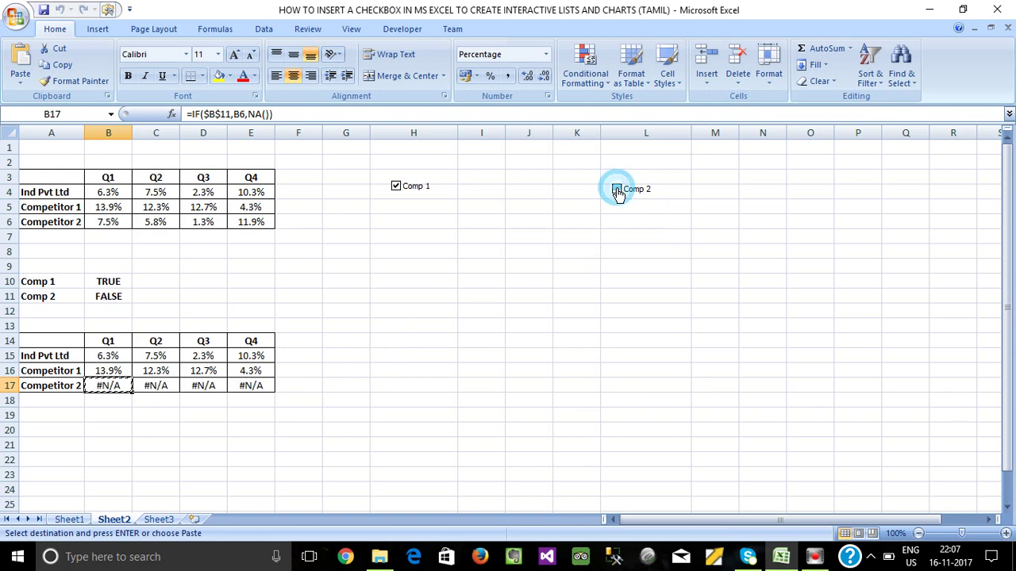
left_click(99, 296)
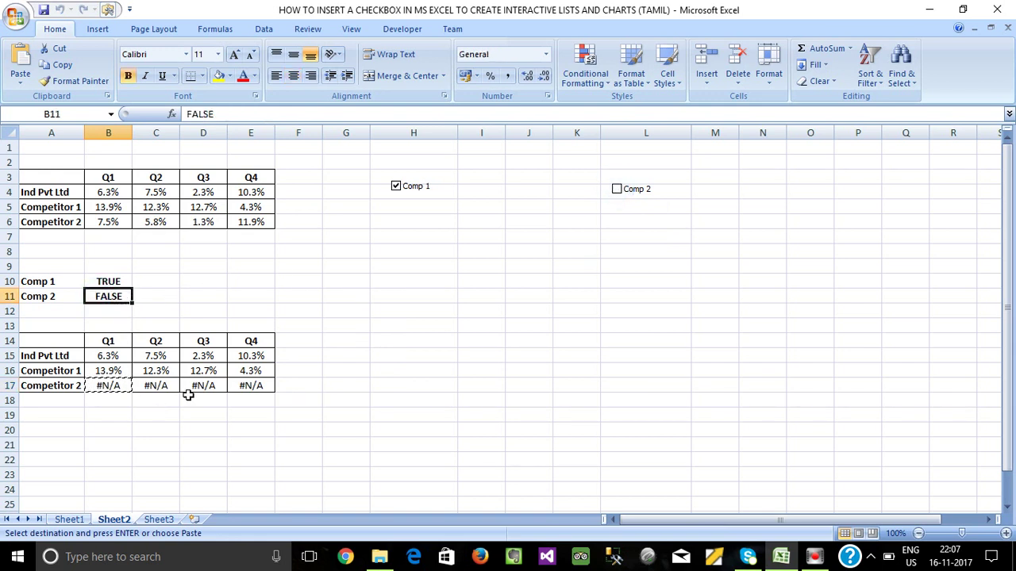
left_click_drag(121, 390, 257, 388)
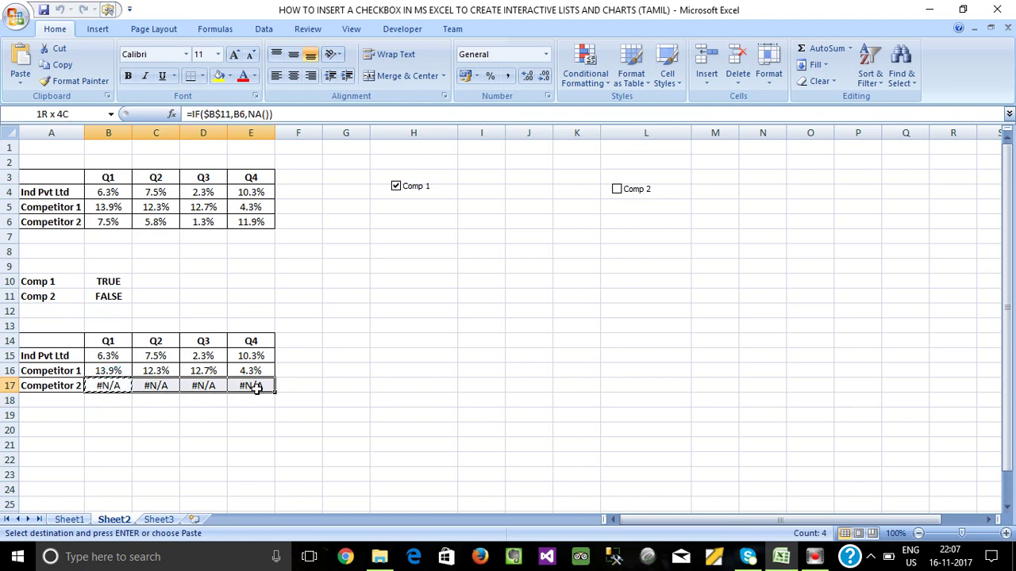
left_click(298, 371)
left_click(397, 188)
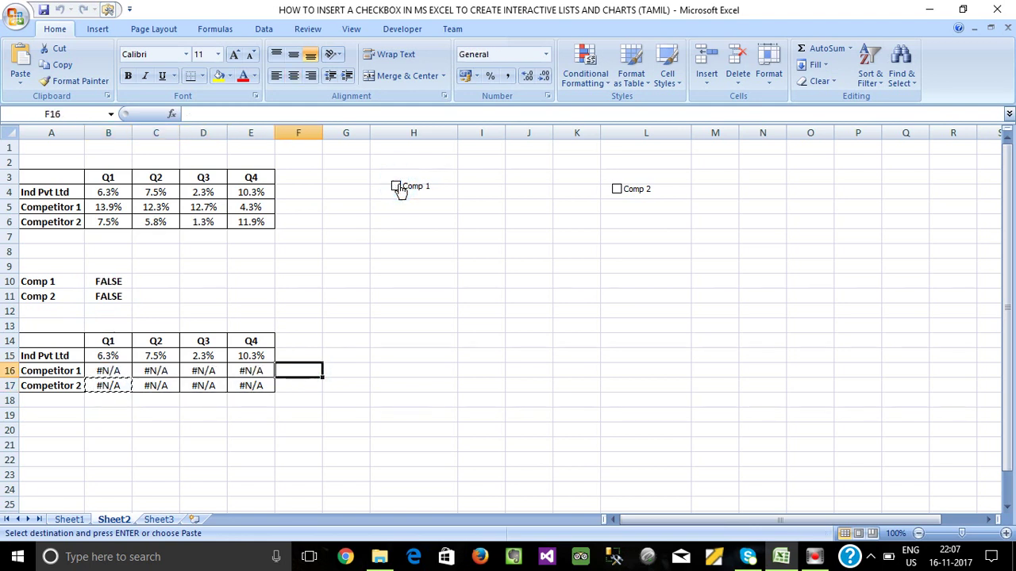
left_click_drag(100, 373, 267, 386)
Step: Re-tick Comp 1 and Comp 2, then select the helper table A14:E17
left_click(397, 189)
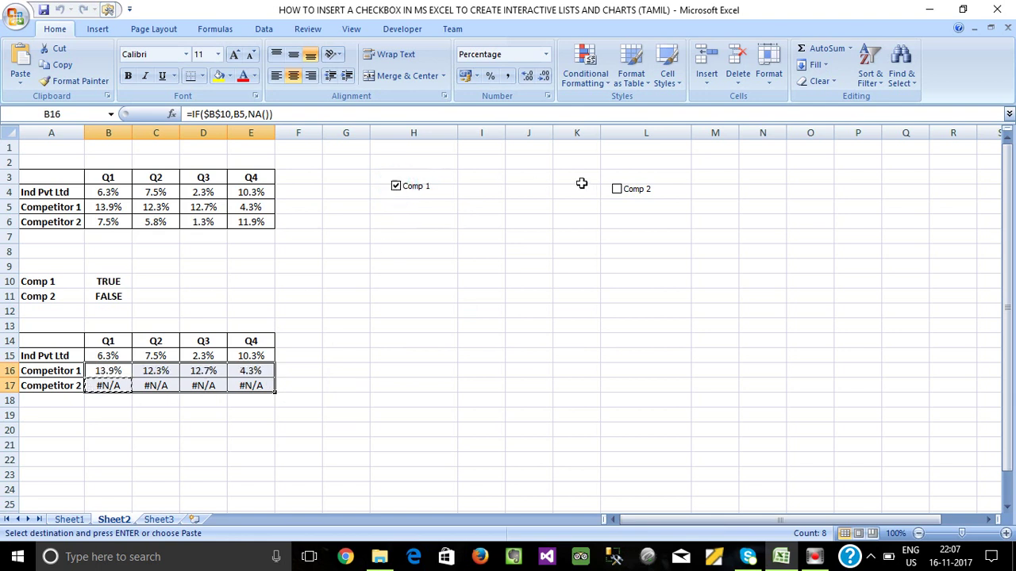
left_click(615, 190)
left_click_drag(99, 208, 261, 220)
left_click(304, 279)
left_click_drag(52, 347, 256, 385)
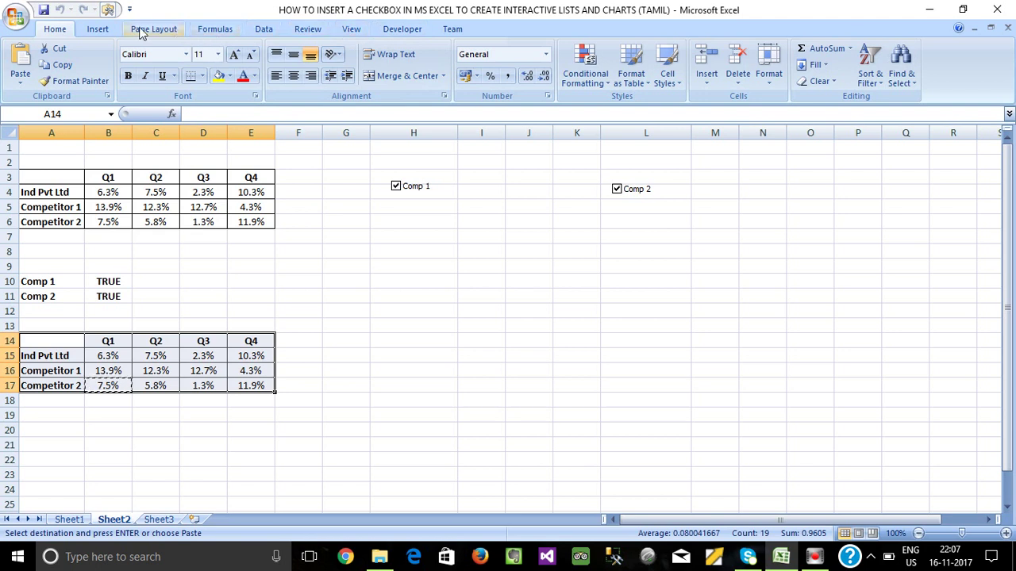
Step: Insert a 2-D clustered column chart of the helper table and enlarge it toward column P
left_click(97, 29)
left_click(236, 80)
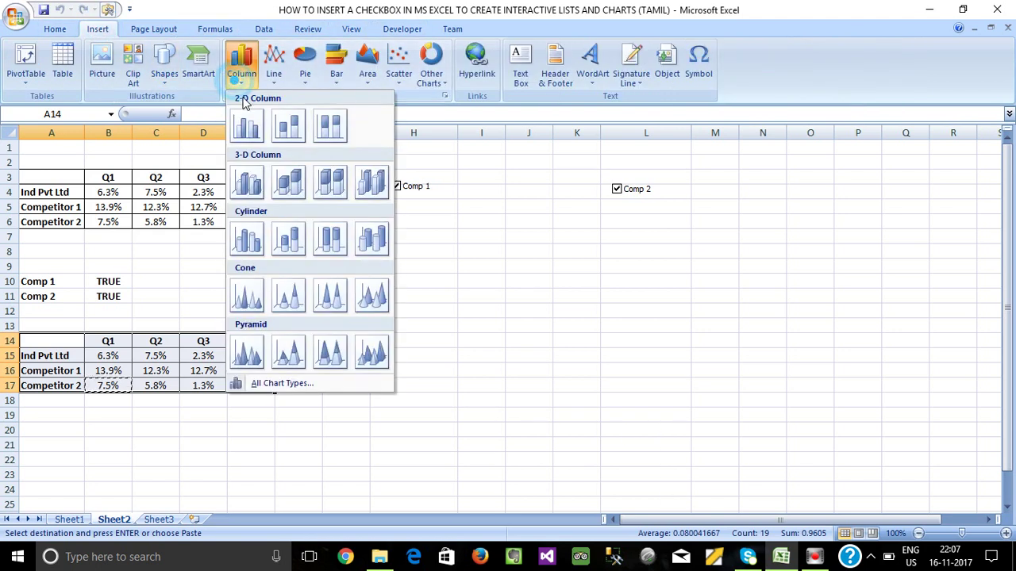
left_click(245, 127)
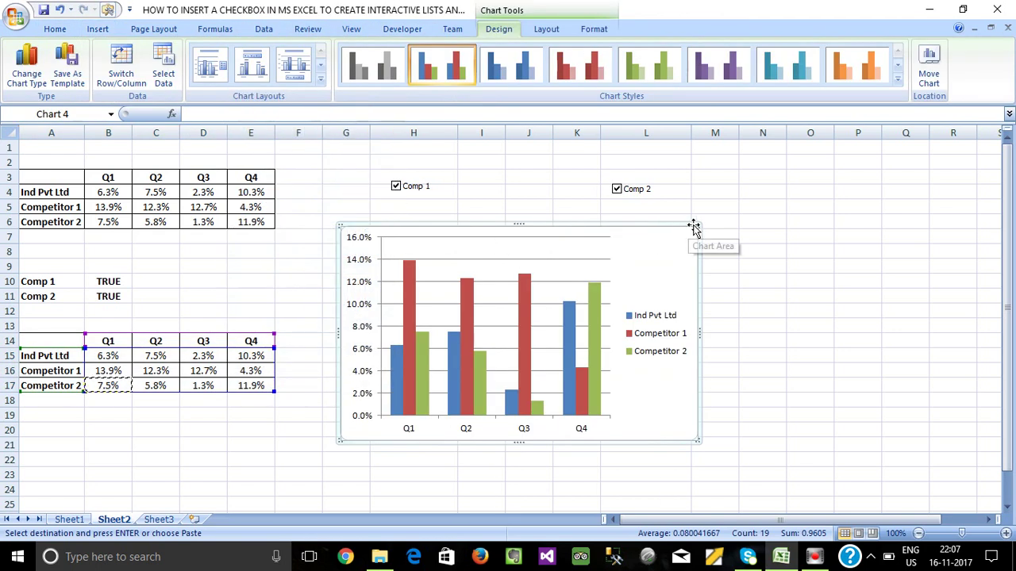
left_click_drag(698, 225, 841, 207)
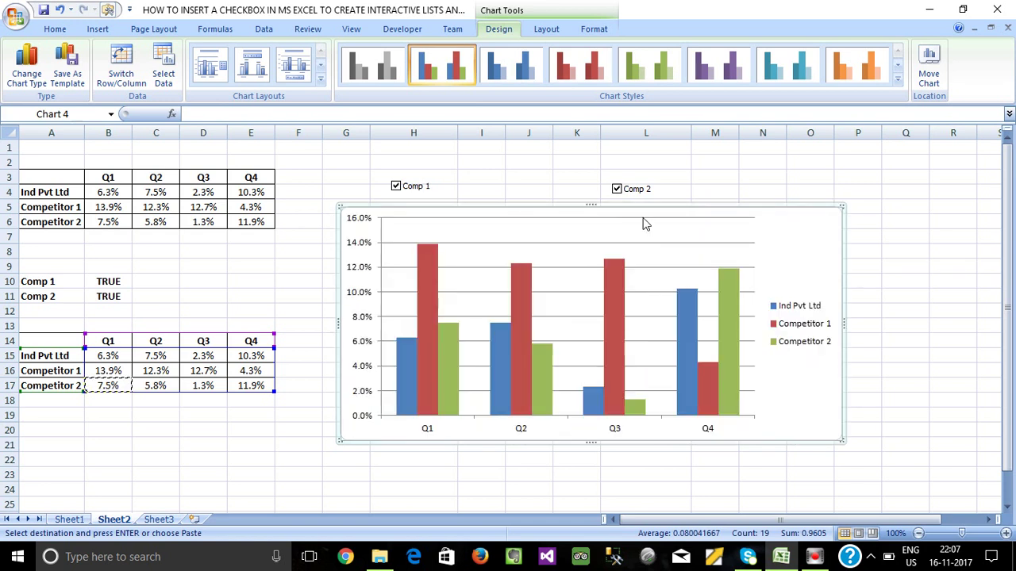
left_click_drag(776, 217, 759, 230)
Step: Change the Competitor 1 series to a line with markers
left_click(412, 295)
right_click(411, 295)
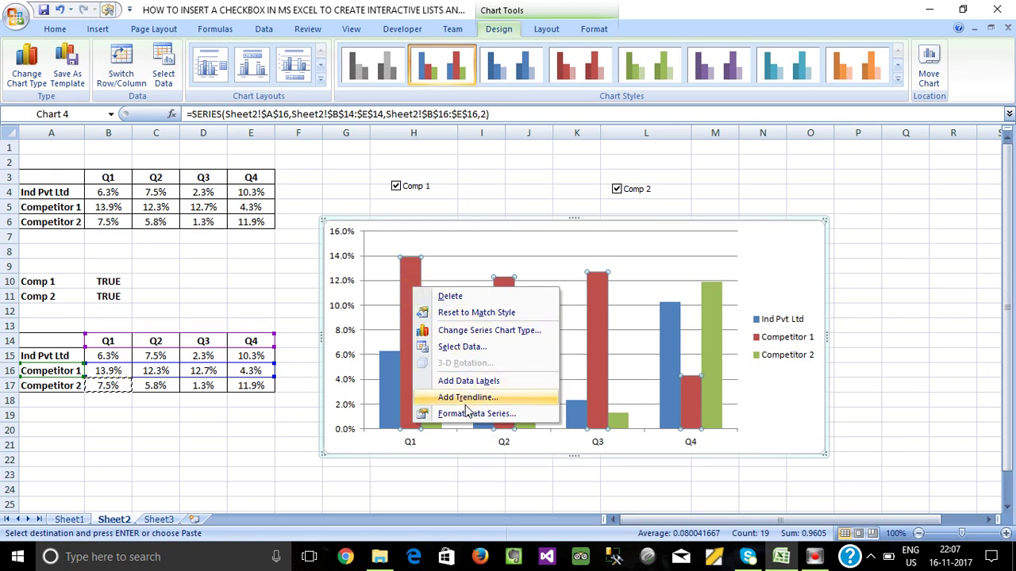
left_click(462, 330)
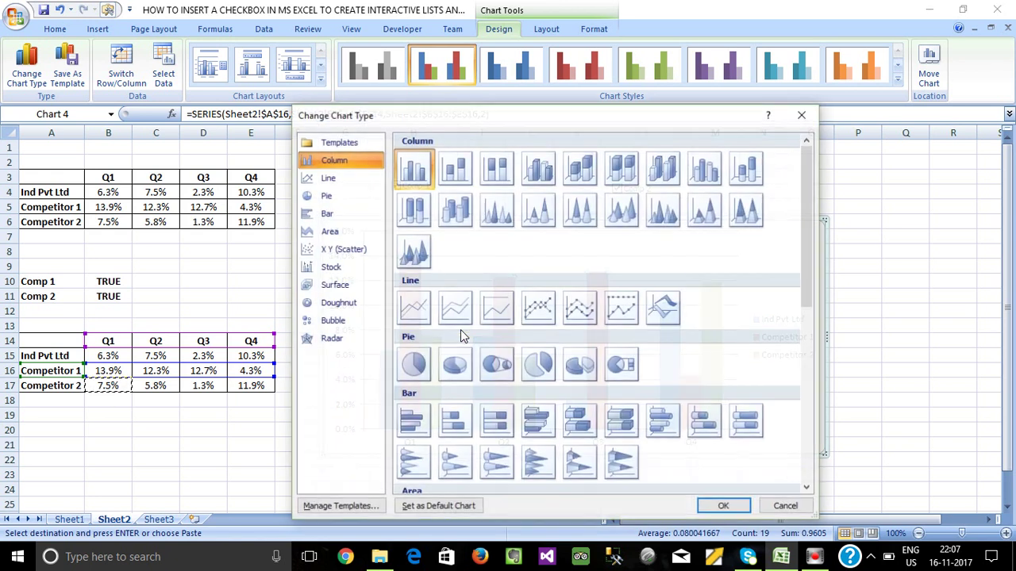
left_click(540, 311)
left_click(726, 508)
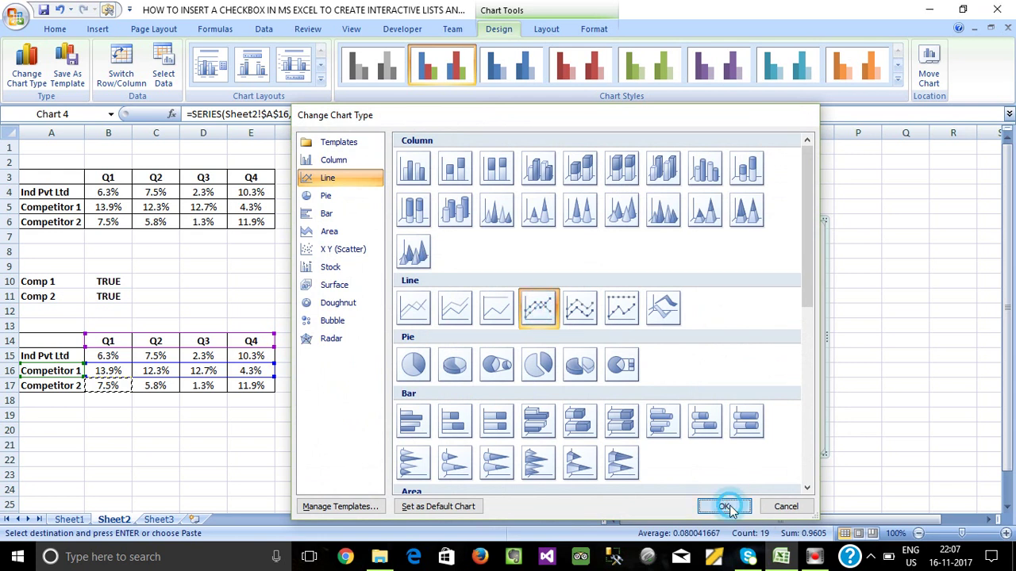
Step: Change the Competitor 2 series to a line with markers and enlarge the chart slightly
left_click(421, 361)
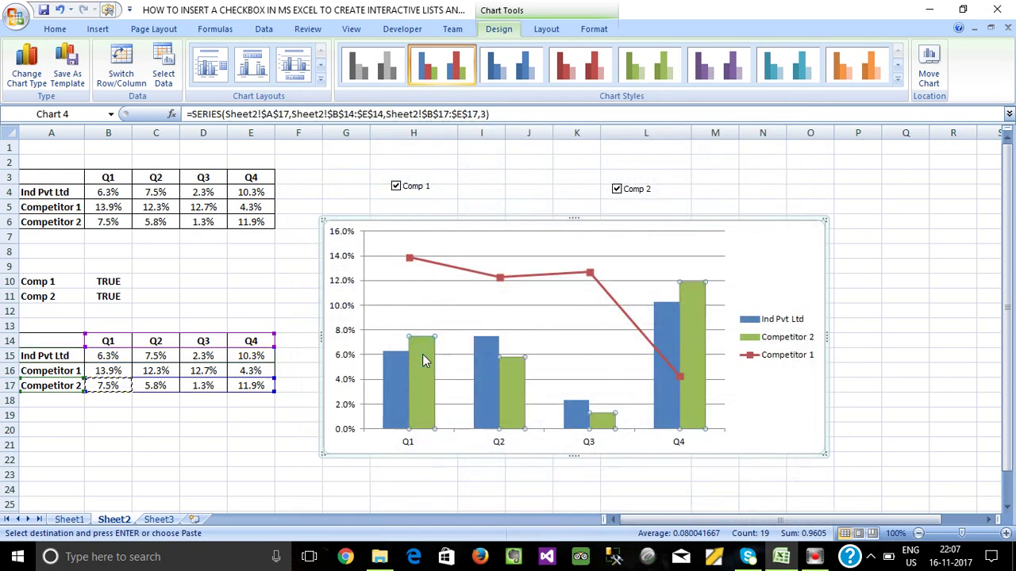
right_click(421, 359)
left_click(463, 403)
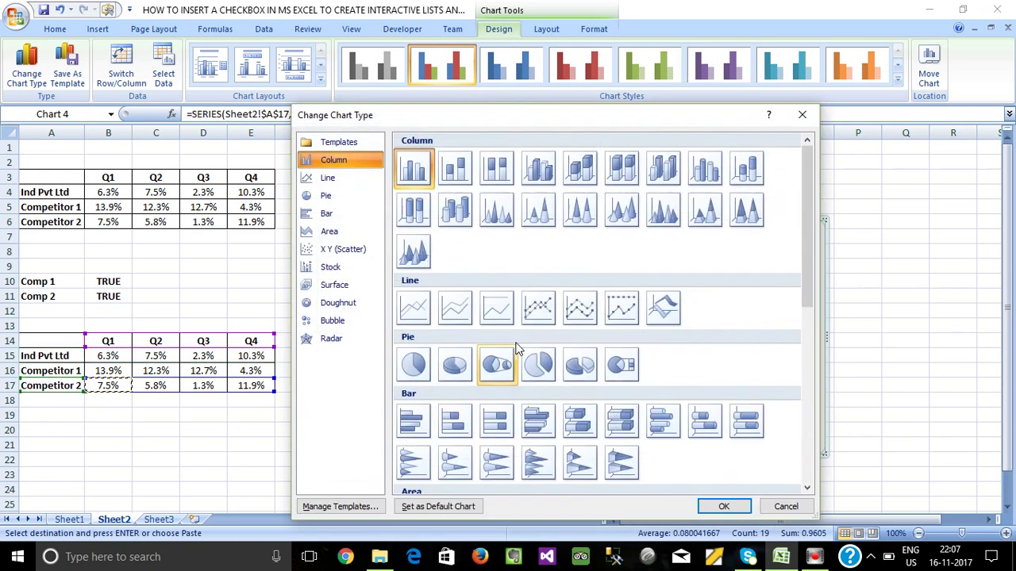
left_click(532, 322)
left_click(722, 506)
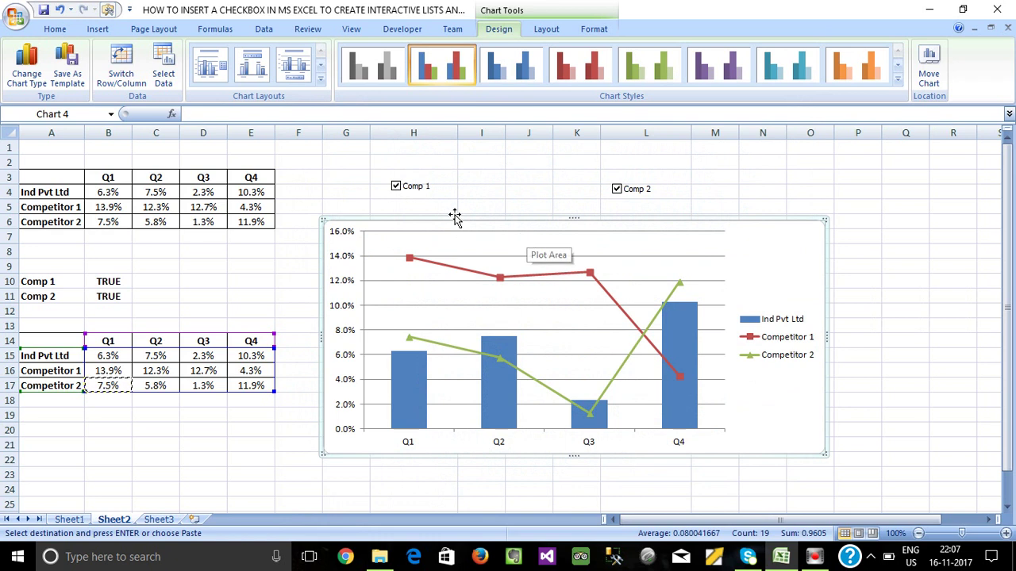
left_click_drag(826, 220, 830, 215)
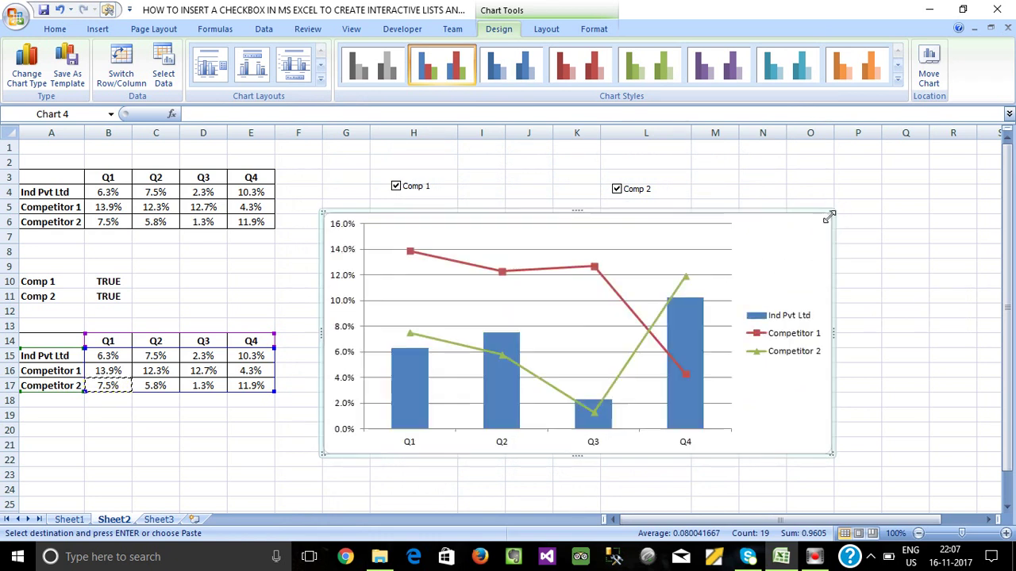
left_click(294, 151)
left_click(56, 149)
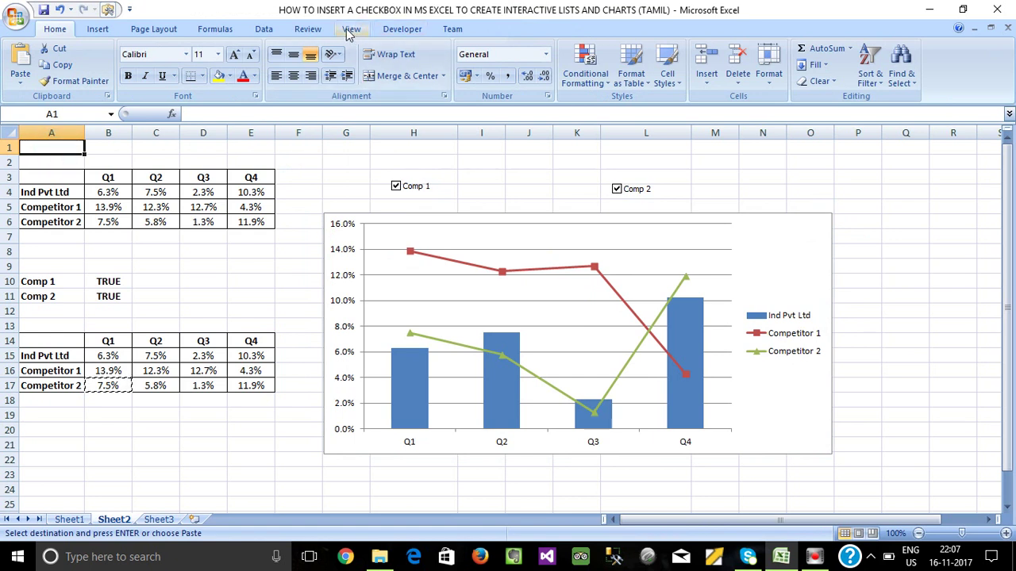
Step: Turn off the worksheet gridlines
left_click(310, 29)
left_click(352, 30)
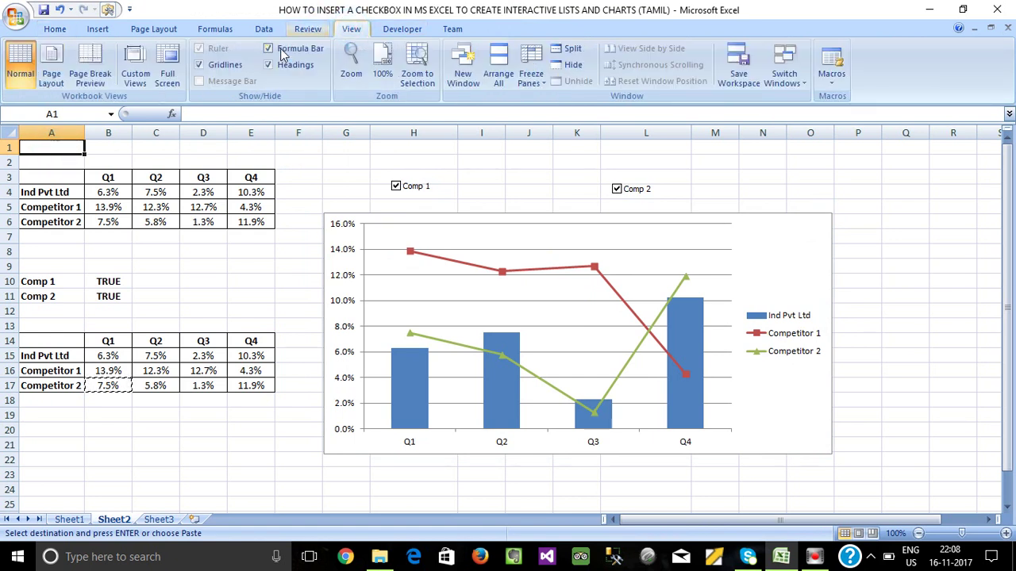
left_click(200, 64)
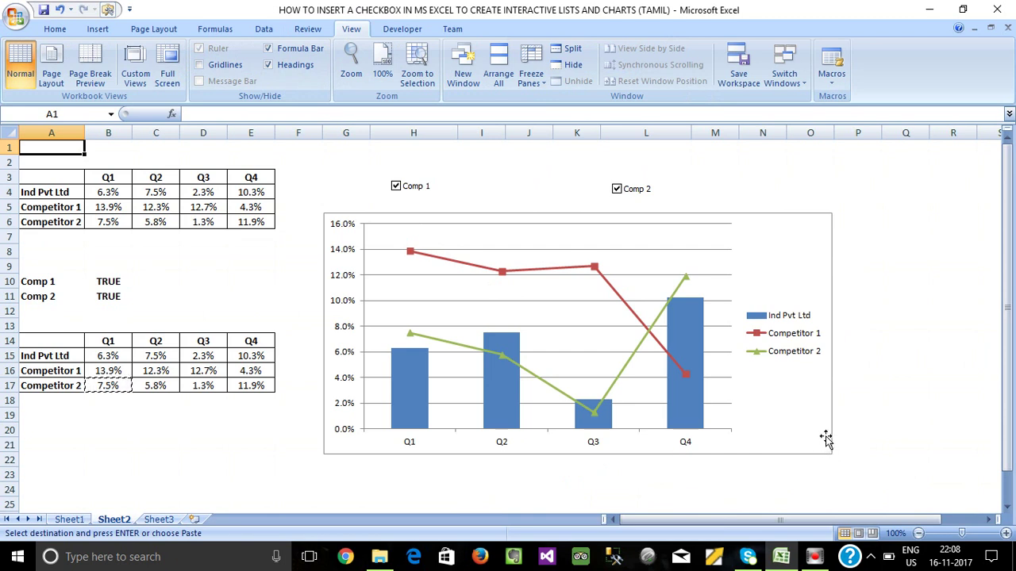
Step: Move the chart legend to the bottom of the chart
left_click(804, 335)
right_click(803, 334)
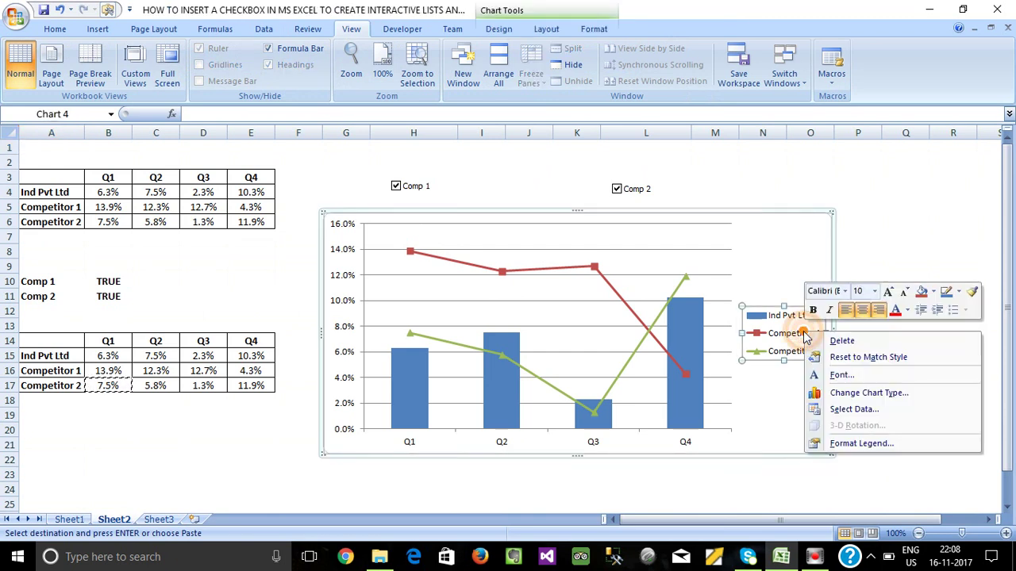
left_click(847, 444)
left_click(478, 154)
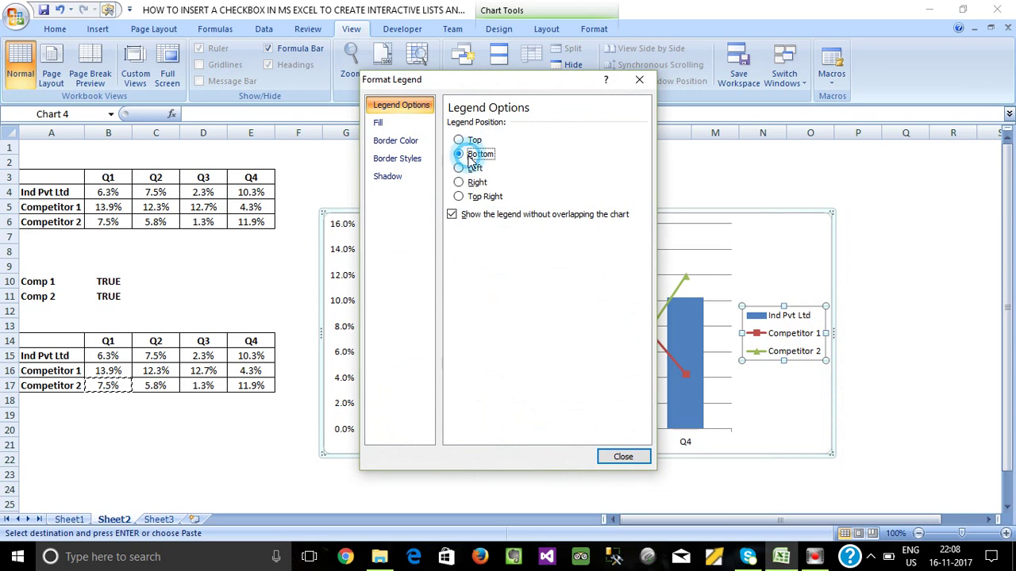
left_click(618, 453)
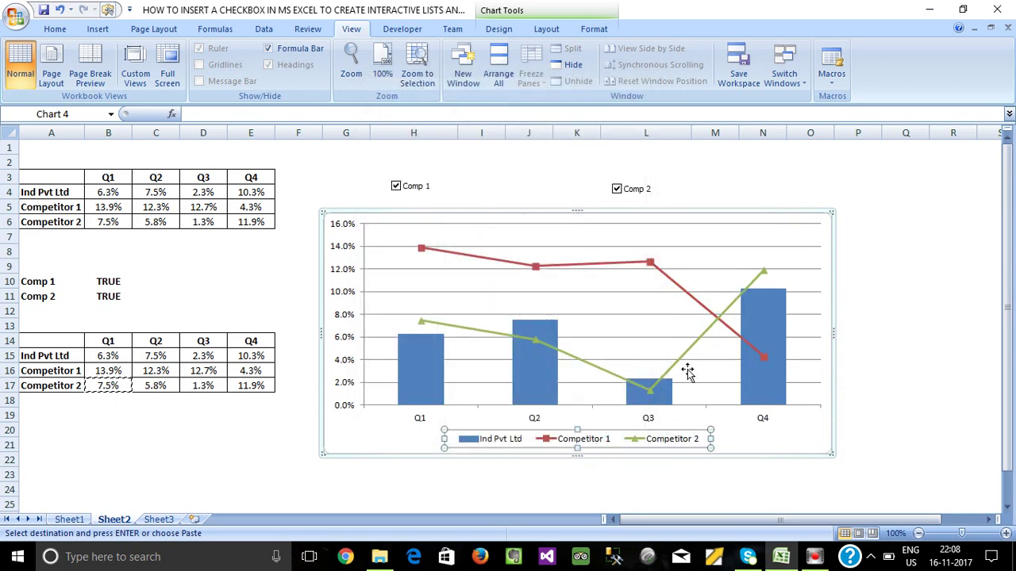
left_click(395, 188)
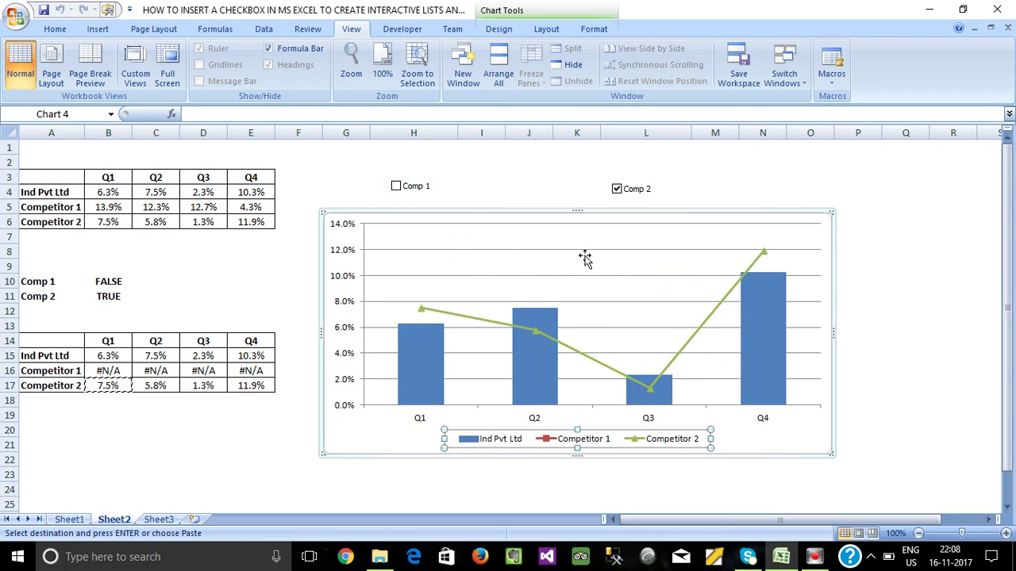
left_click(396, 187)
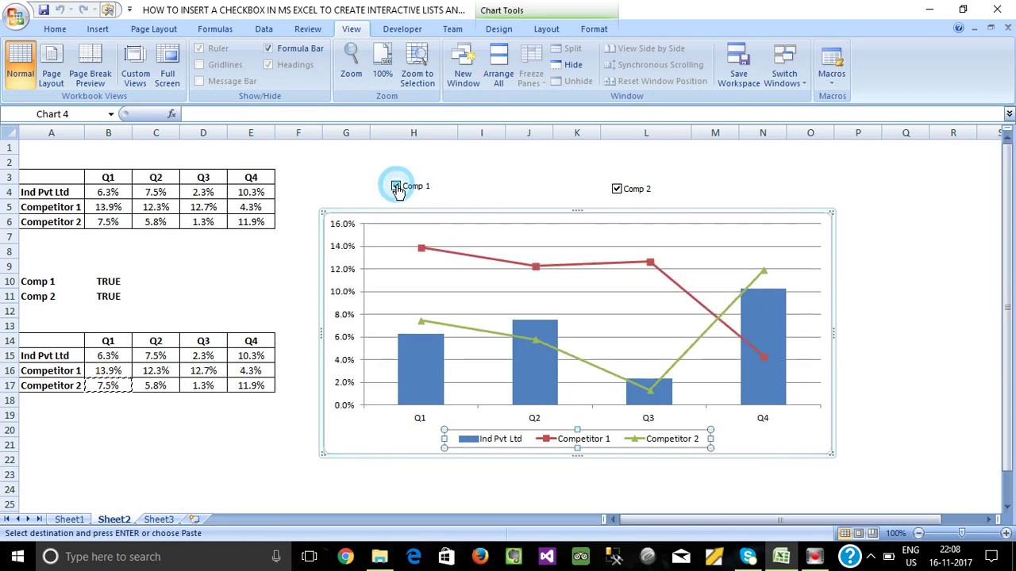
left_click(396, 187)
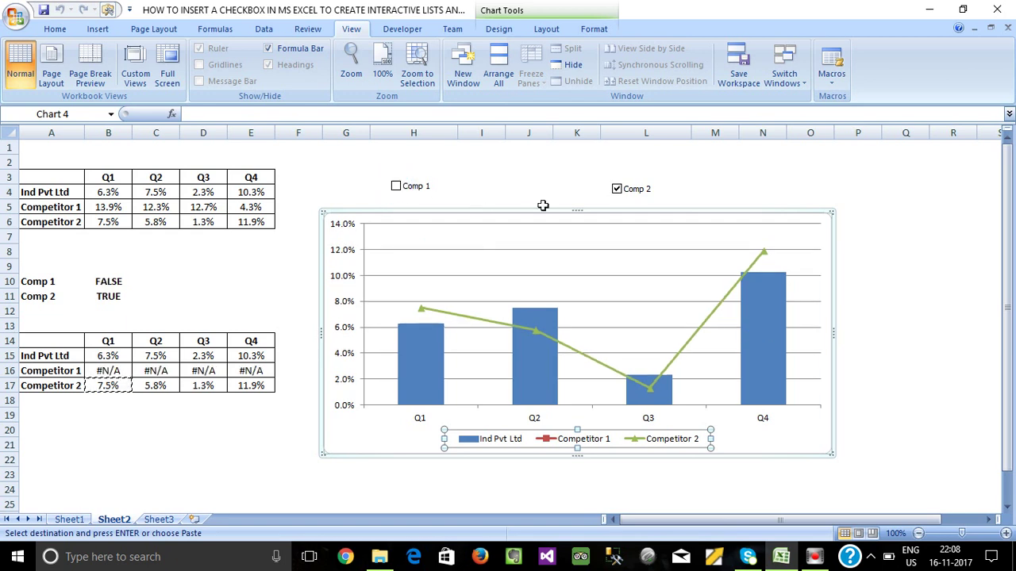
left_click(618, 191)
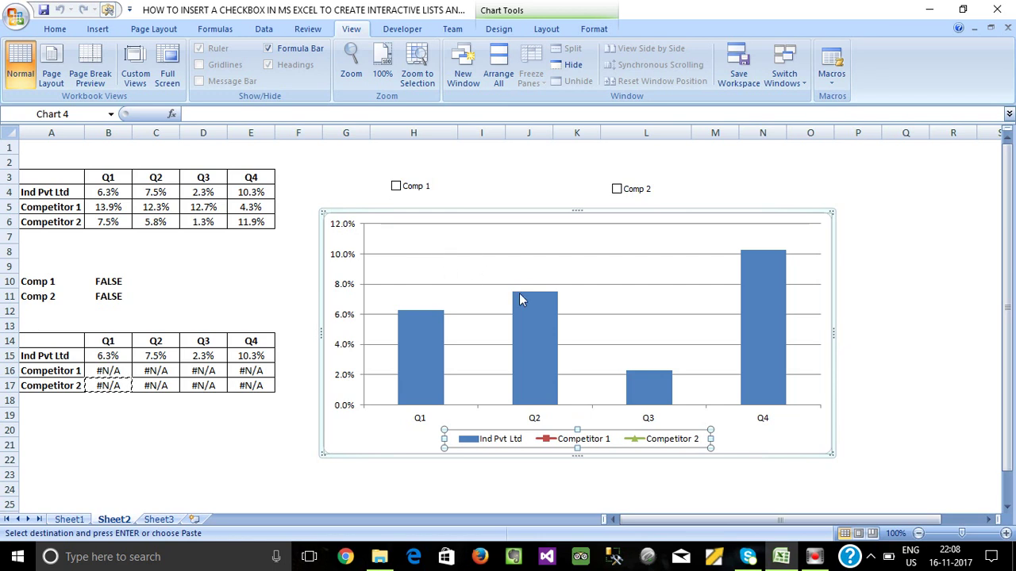
left_click(616, 189)
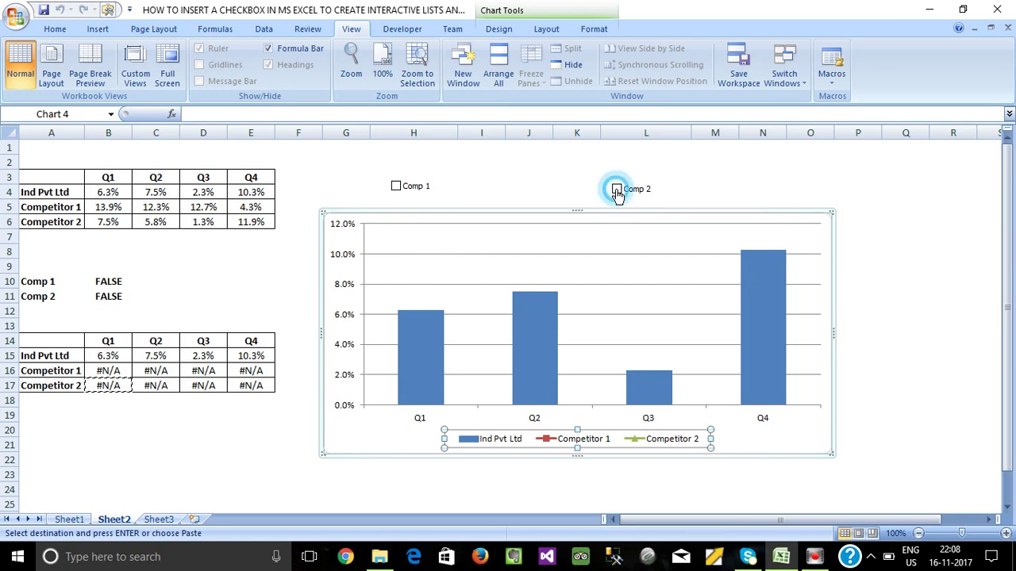
left_click(396, 186)
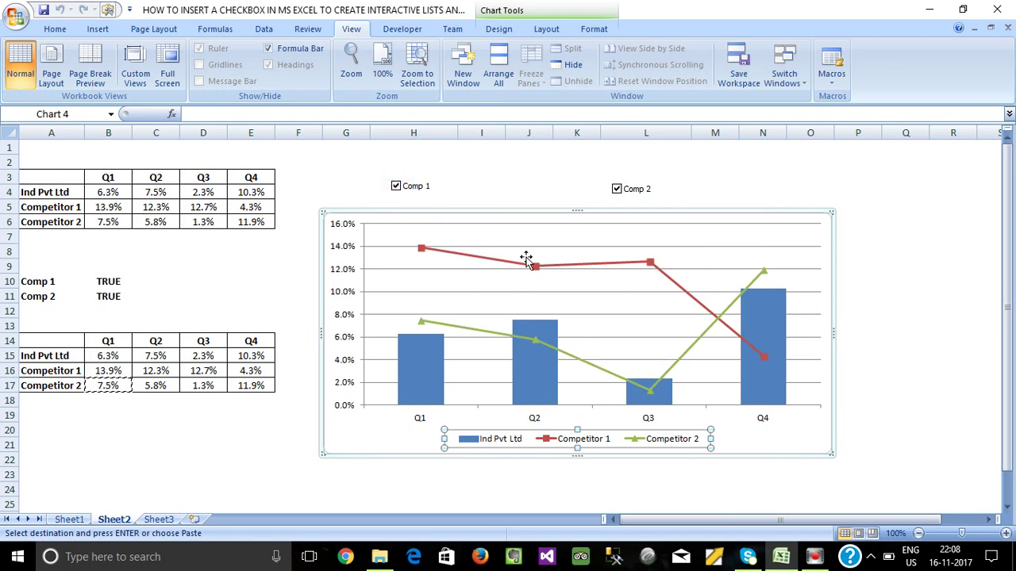
left_click(396, 186)
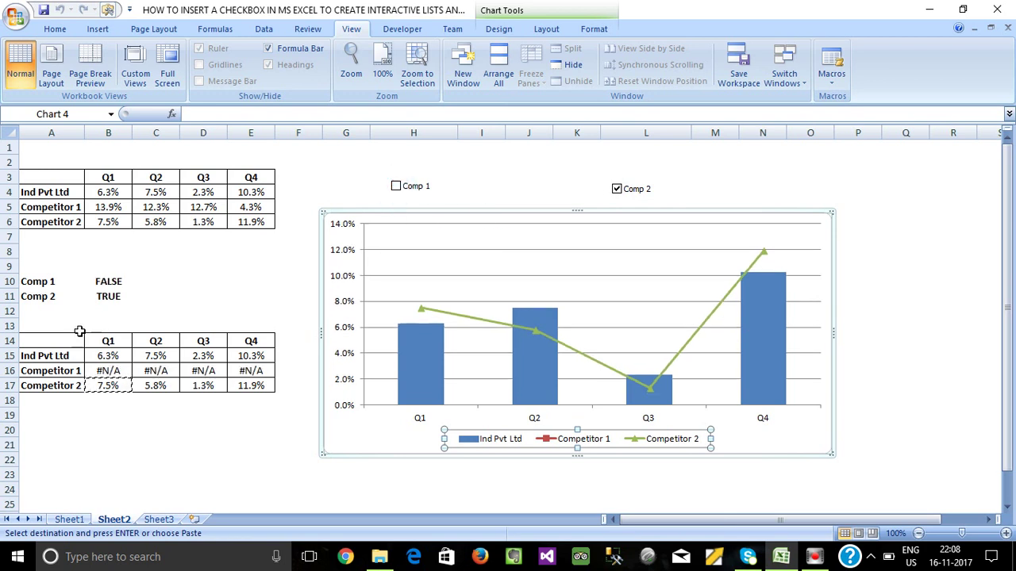
left_click_drag(58, 335, 251, 385)
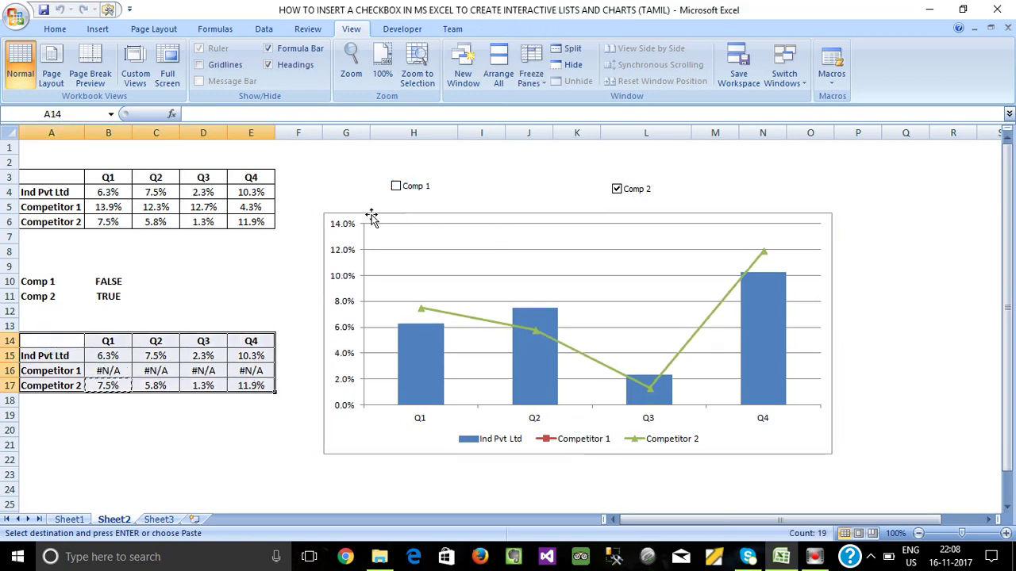
left_click(618, 190)
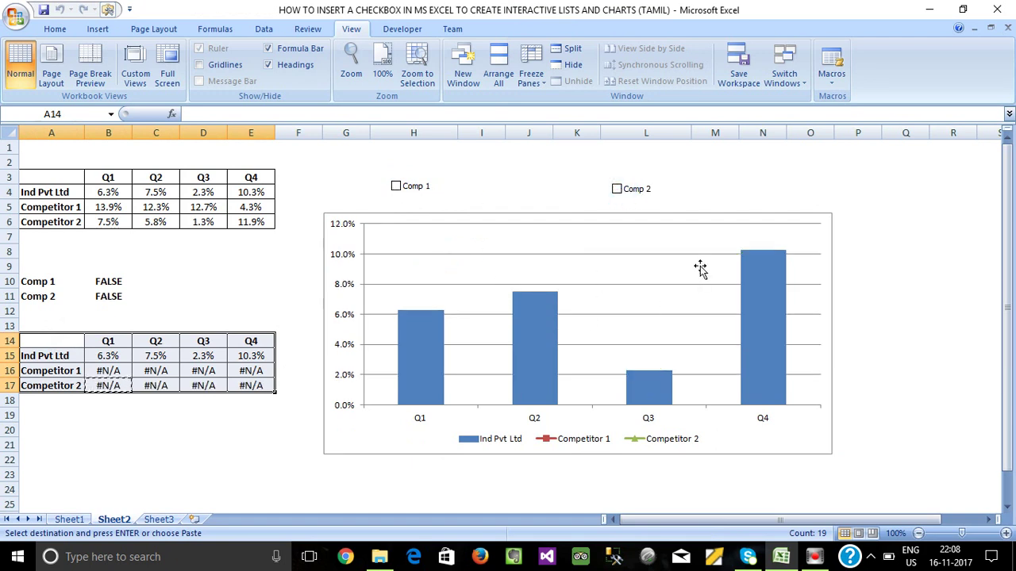
left_click(617, 190)
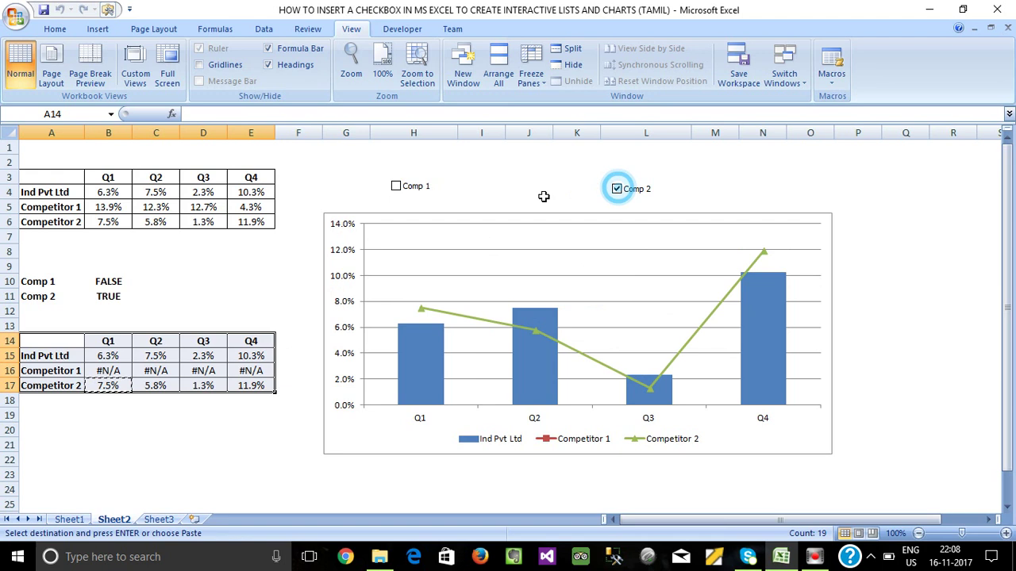
left_click(396, 188)
left_click_drag(109, 365, 218, 379)
left_click_drag(109, 196, 267, 222)
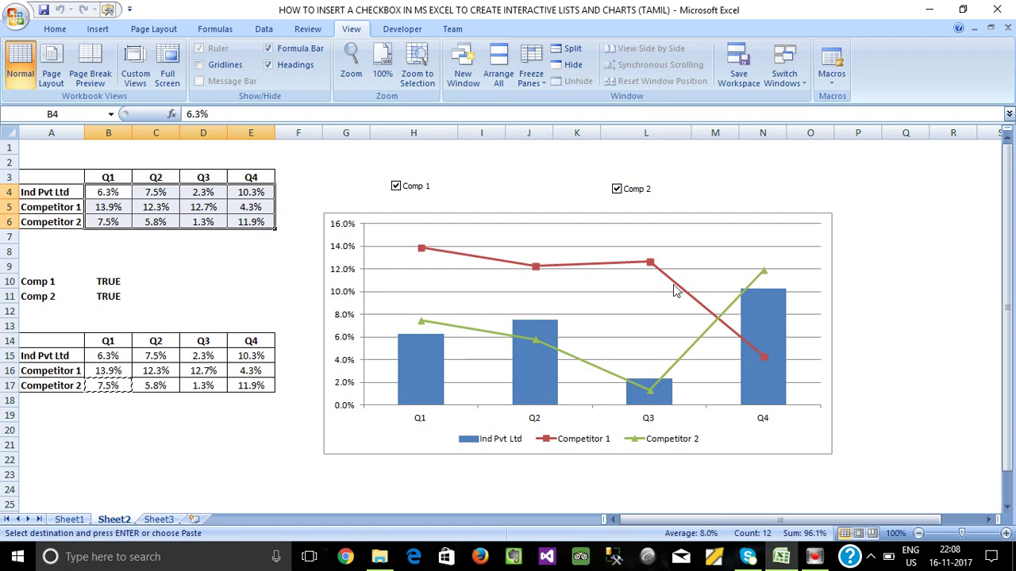
left_click(778, 176)
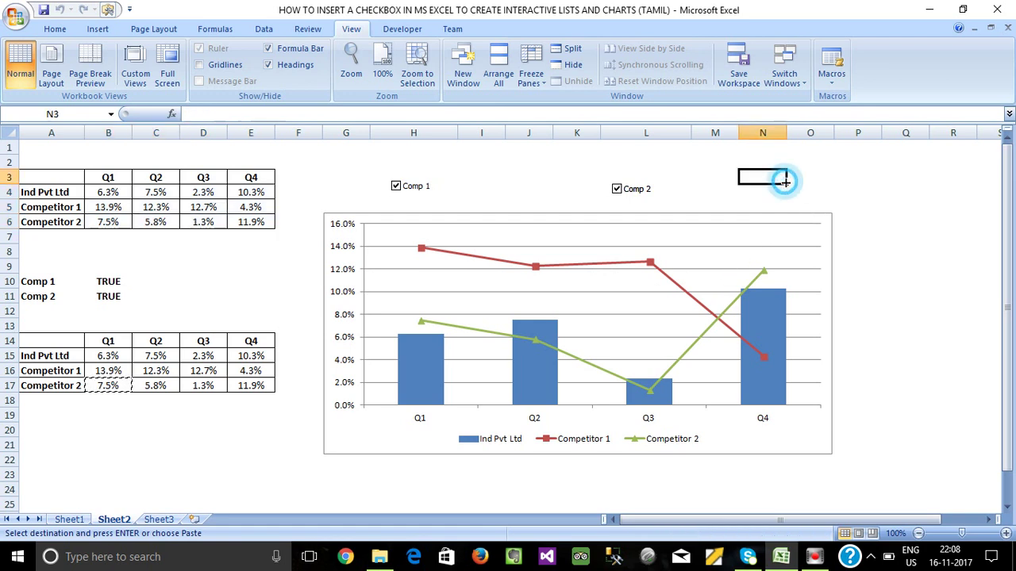
left_click(508, 491)
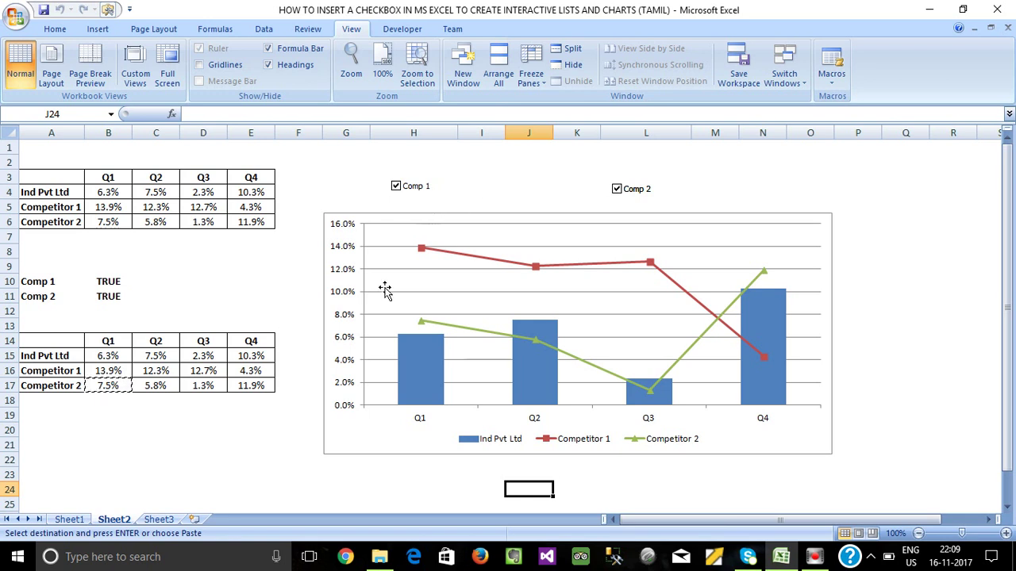
Step: On Sheet1, toggle the Submit checkbox to confirm A2 switches between TRUE and FALSE
left_click(69, 519)
left_click(243, 347)
left_click(348, 221)
left_click(329, 229)
left_click(324, 211)
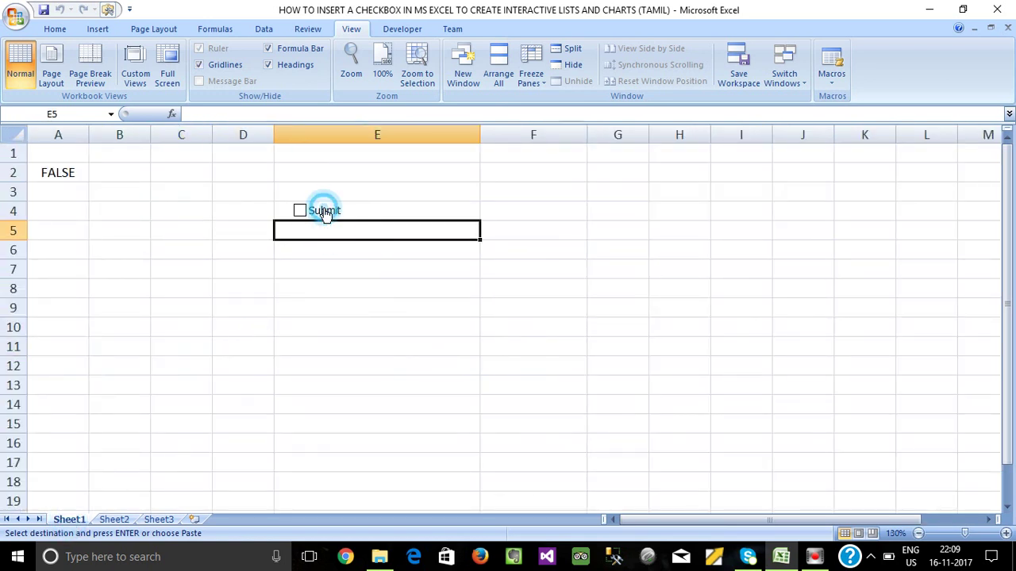
left_click(332, 214)
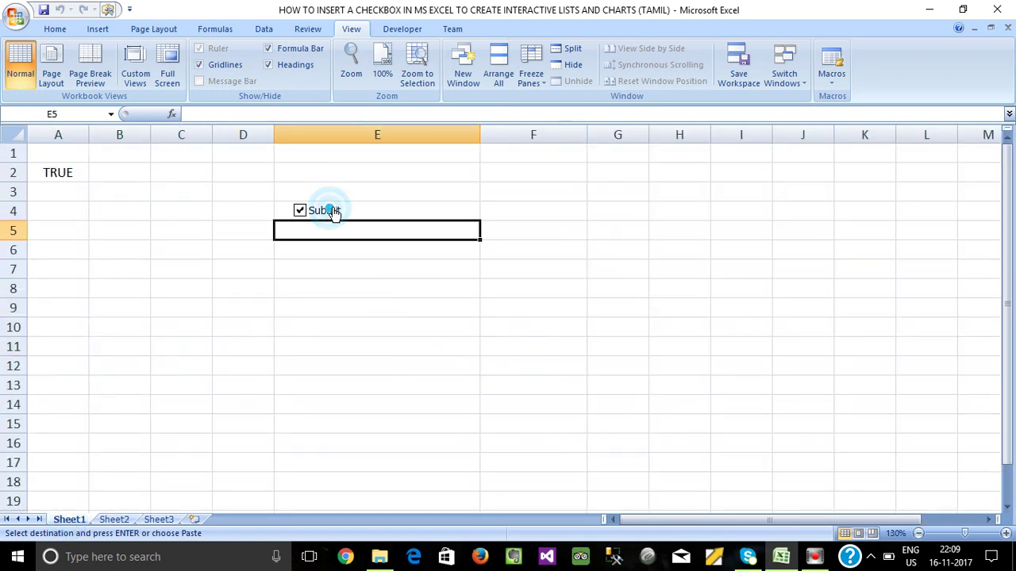
left_click(352, 276)
left_click(333, 216)
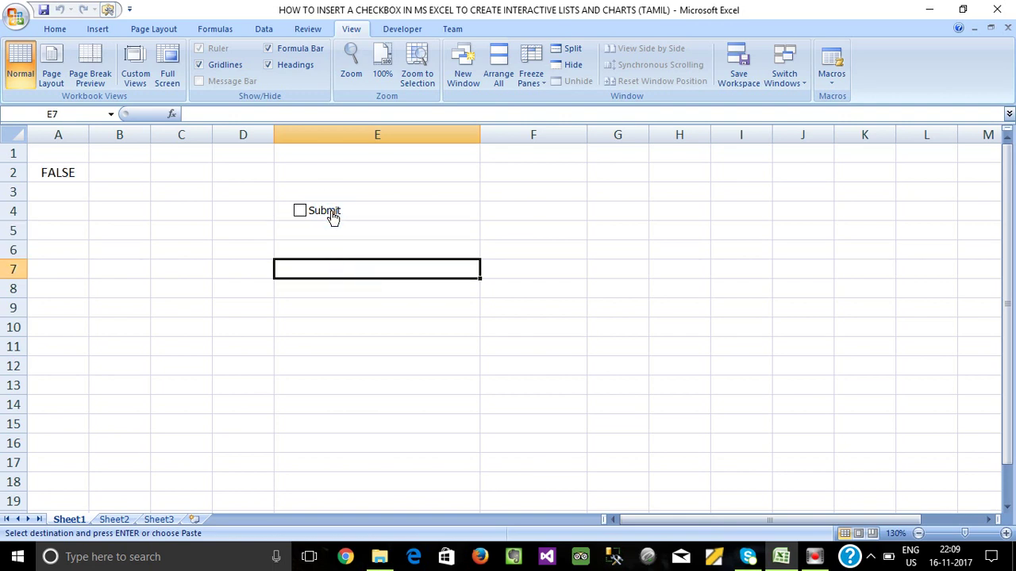
Step: Copy the E4 checkbox into F4 and verify both checkboxes follow A2
left_click(476, 212)
key("ctrl+c")
left_click(562, 207)
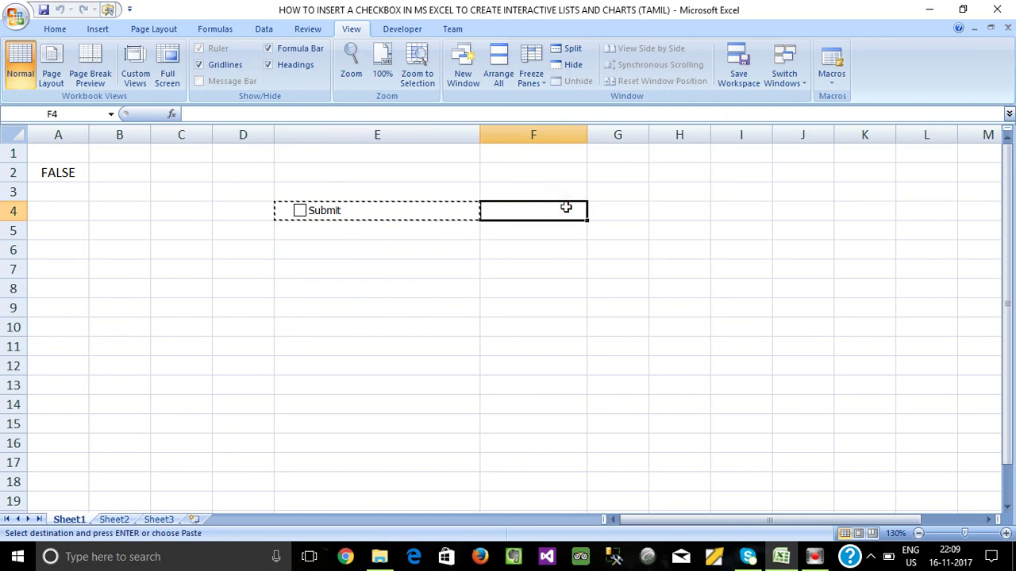
key("ctrl+v")
left_click(563, 265)
left_click(311, 247)
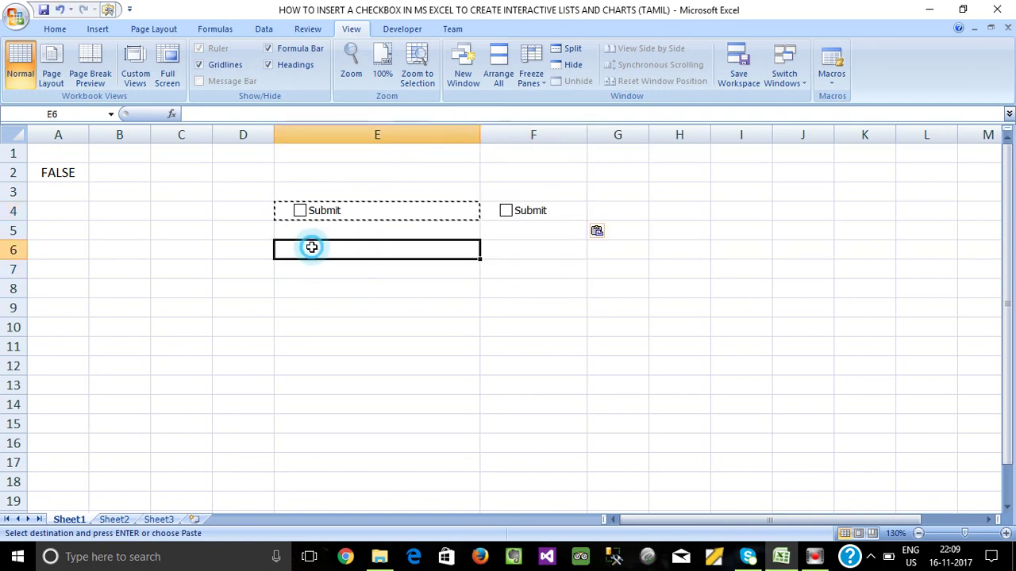
left_click(299, 210)
key("Escape")
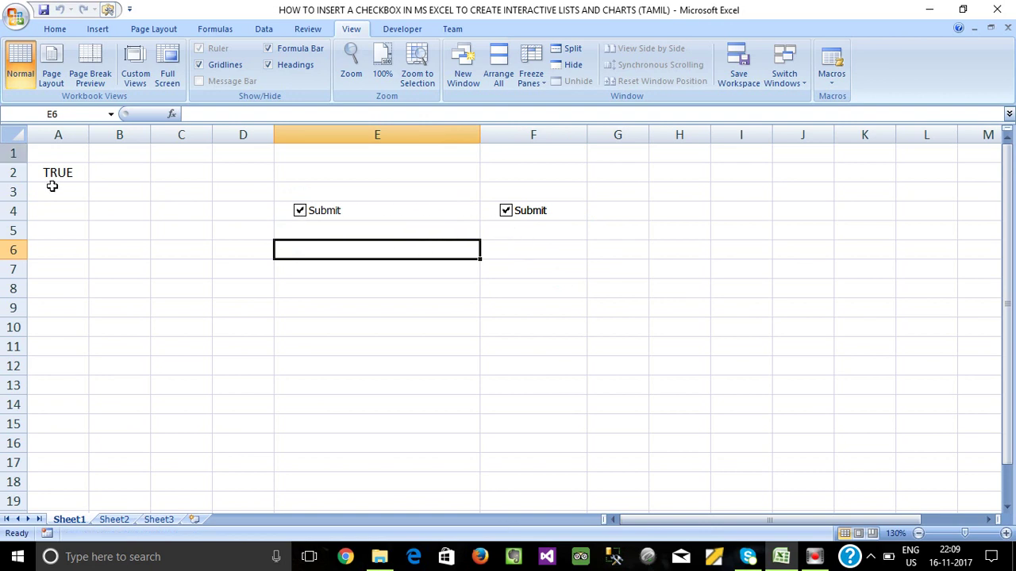
left_click(61, 173)
left_click(301, 212)
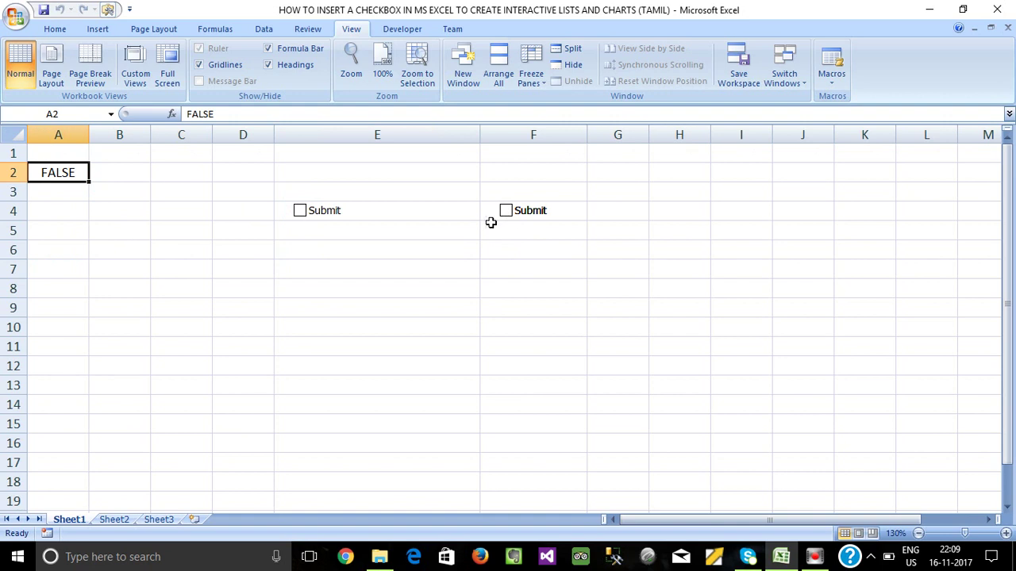
Step: Link the F4 checkbox to cell $A$3
right_click(528, 216)
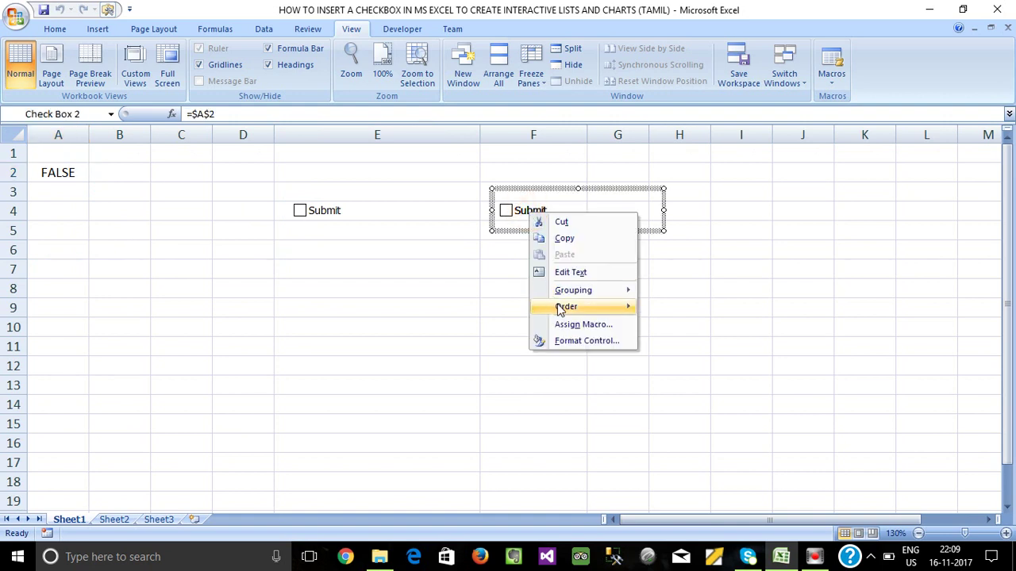
left_click(568, 344)
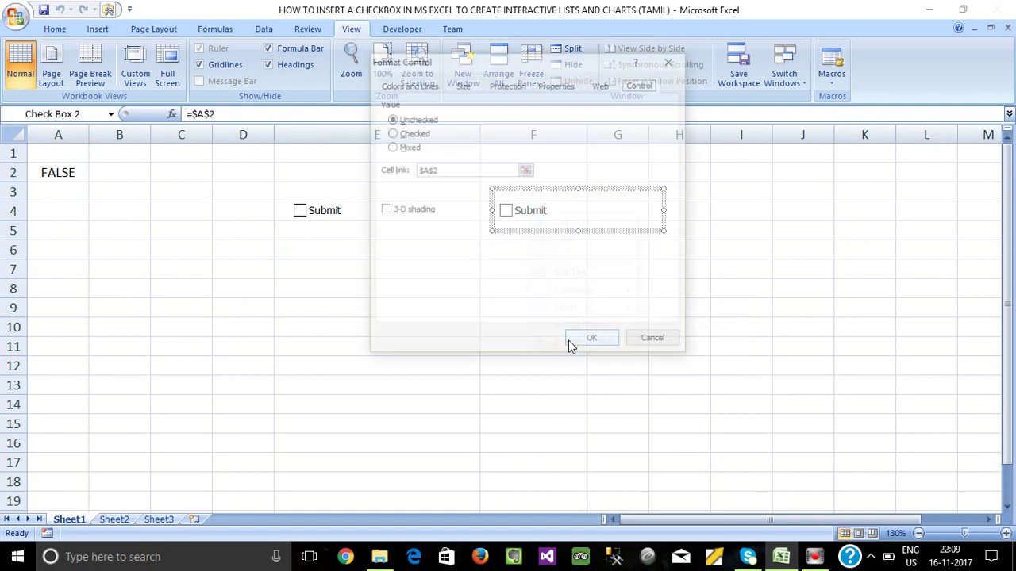
left_click(526, 171)
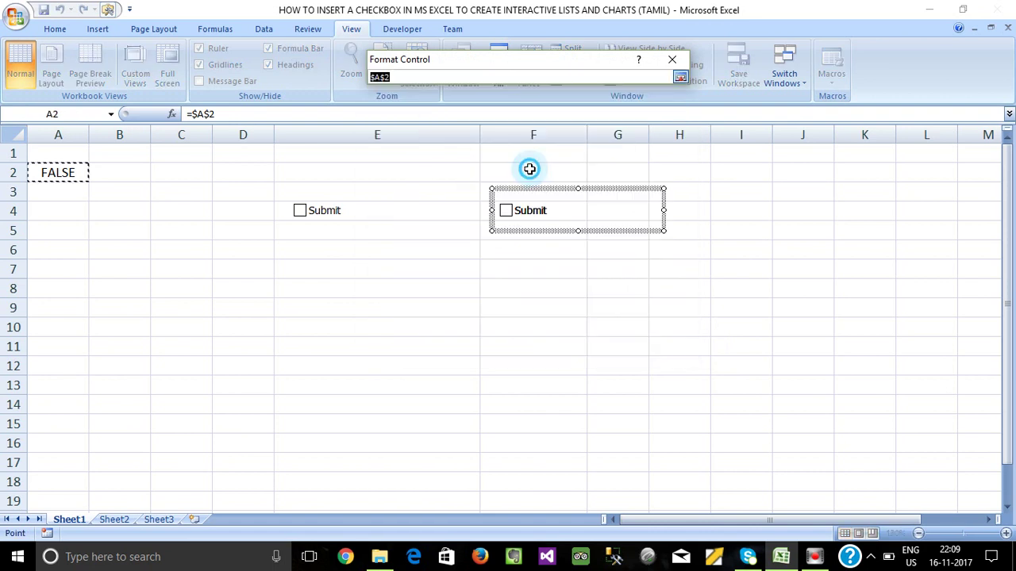
left_click(72, 196)
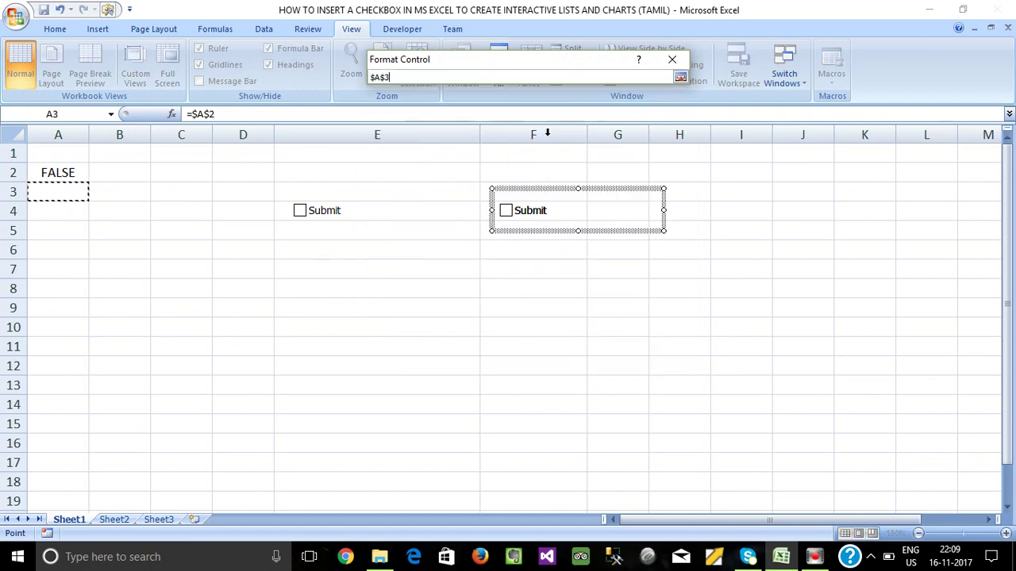
left_click(680, 77)
left_click(580, 343)
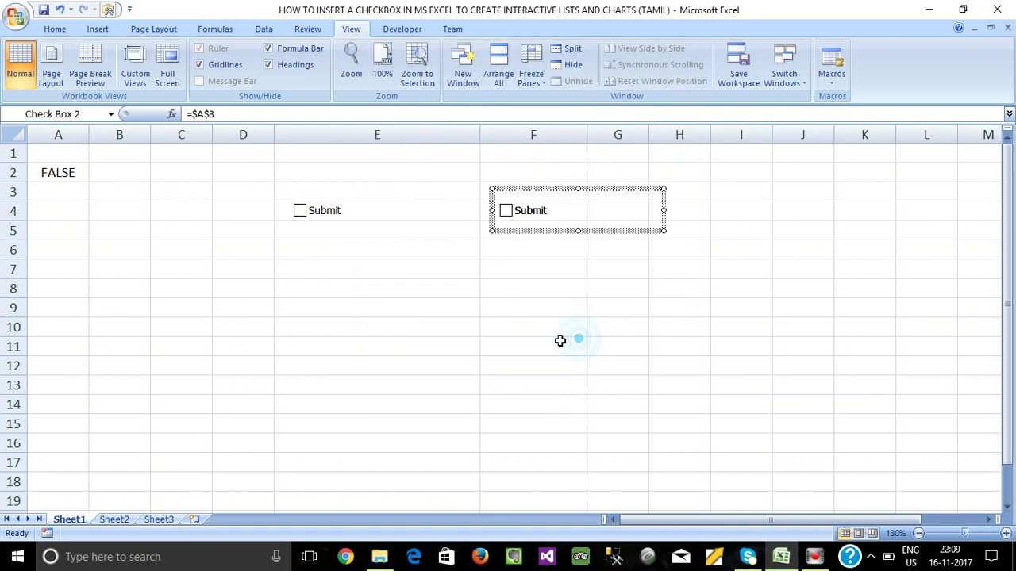
Step: Tick the F4 and E4 checkboxes so A3 and A2 both read TRUE
left_click(481, 287)
left_click(507, 211)
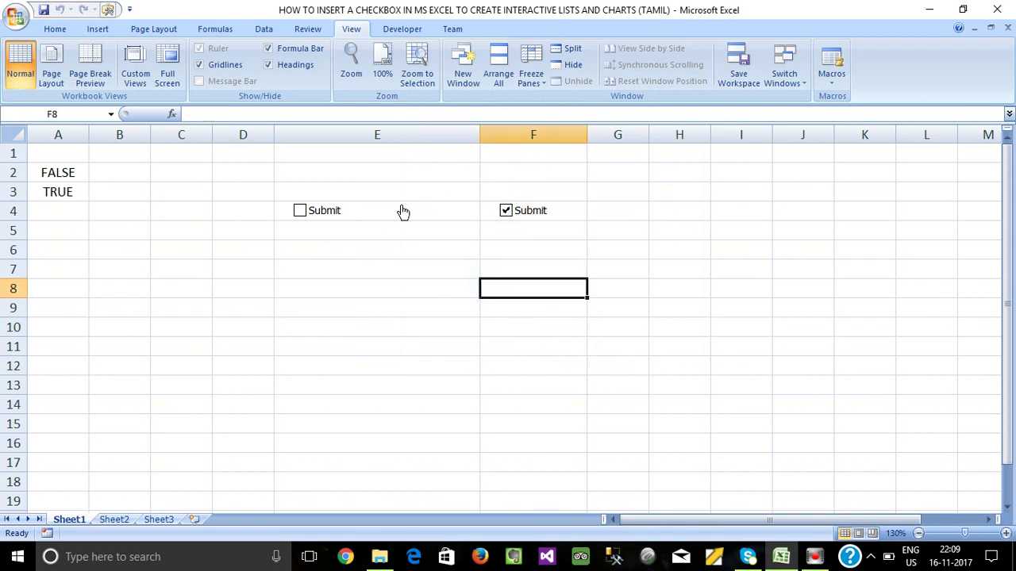
left_click(40, 191)
left_click(299, 211)
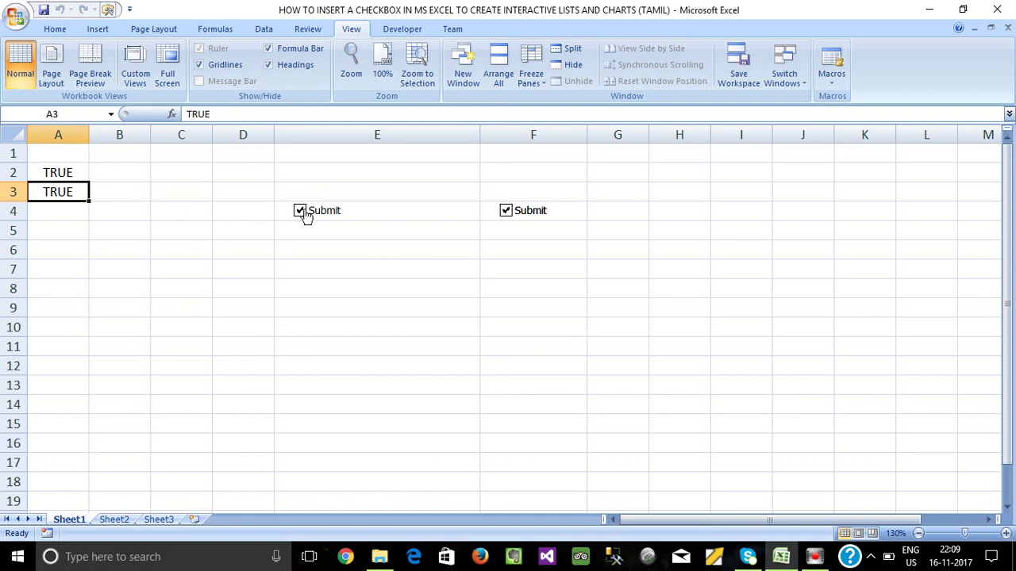
right_click(555, 214)
left_click(697, 264)
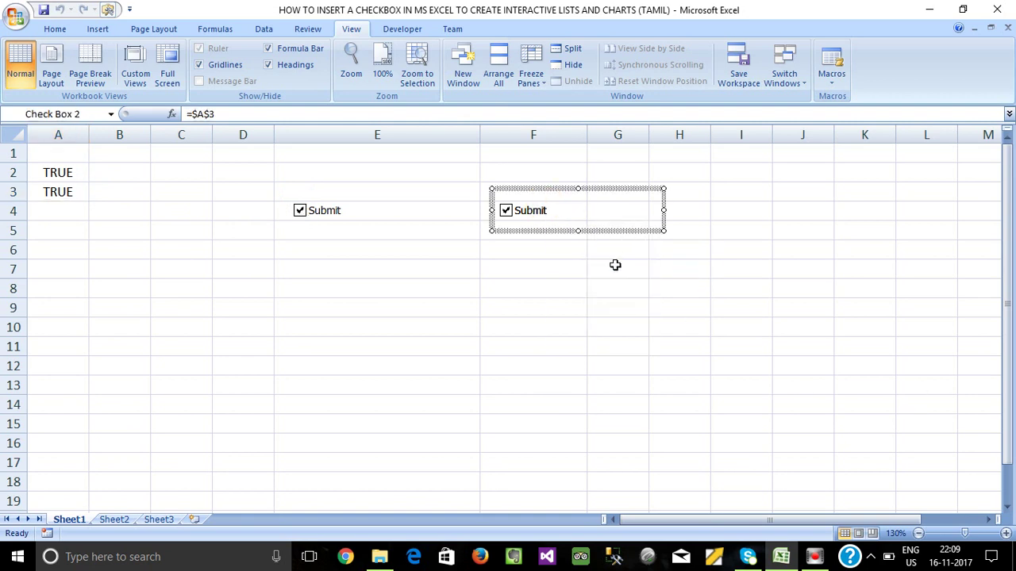
left_click(612, 268)
Step: Fill the E4 checkbox down into E5
left_click(453, 211)
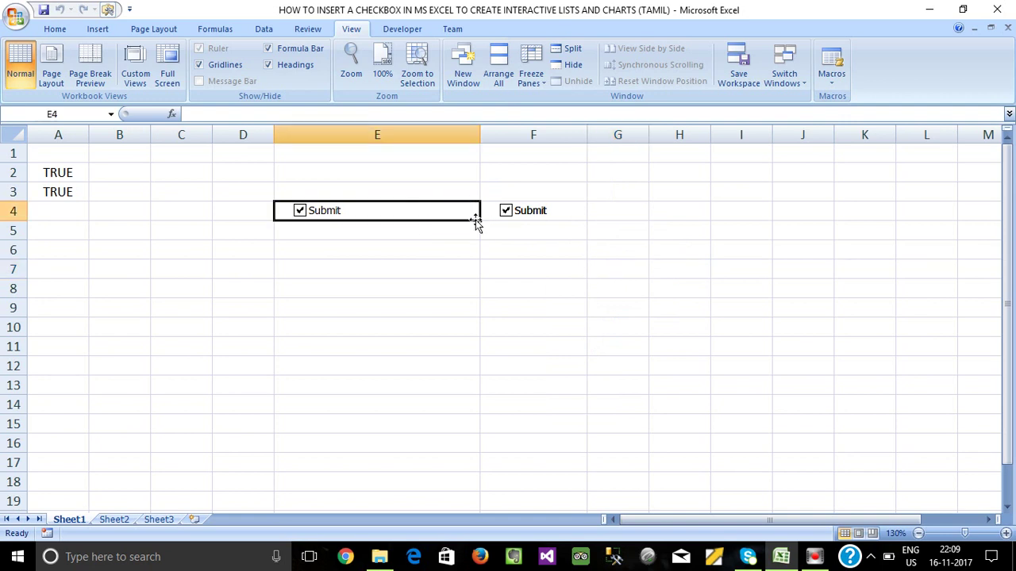
left_click_drag(479, 222, 481, 238)
left_click(518, 248)
Step: Untick and cut the F4 checkbox, leaving the column E checkboxes unticked with A2 FALSE
left_click(560, 214)
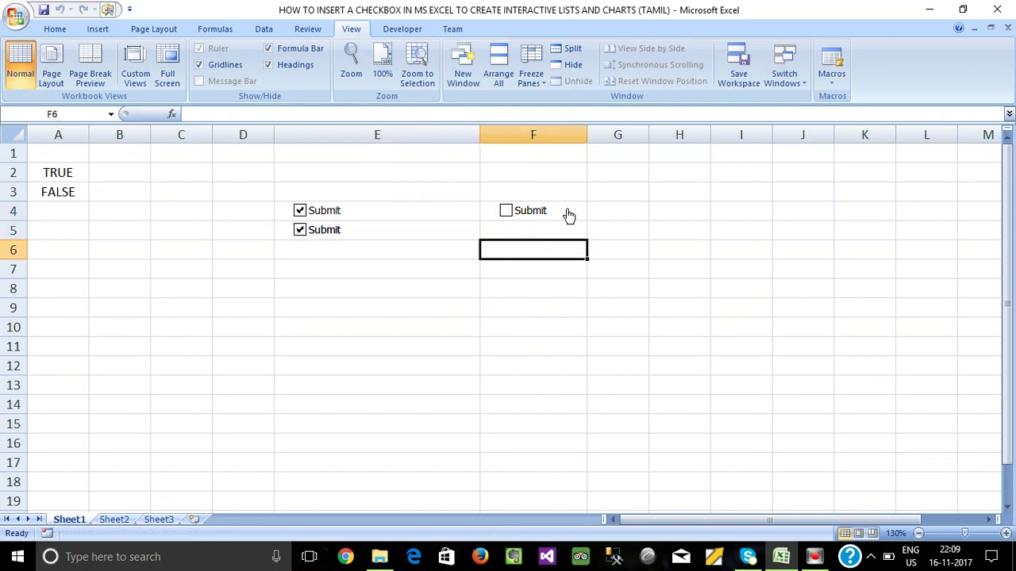
right_click(566, 213)
left_click(593, 216)
left_click(448, 273)
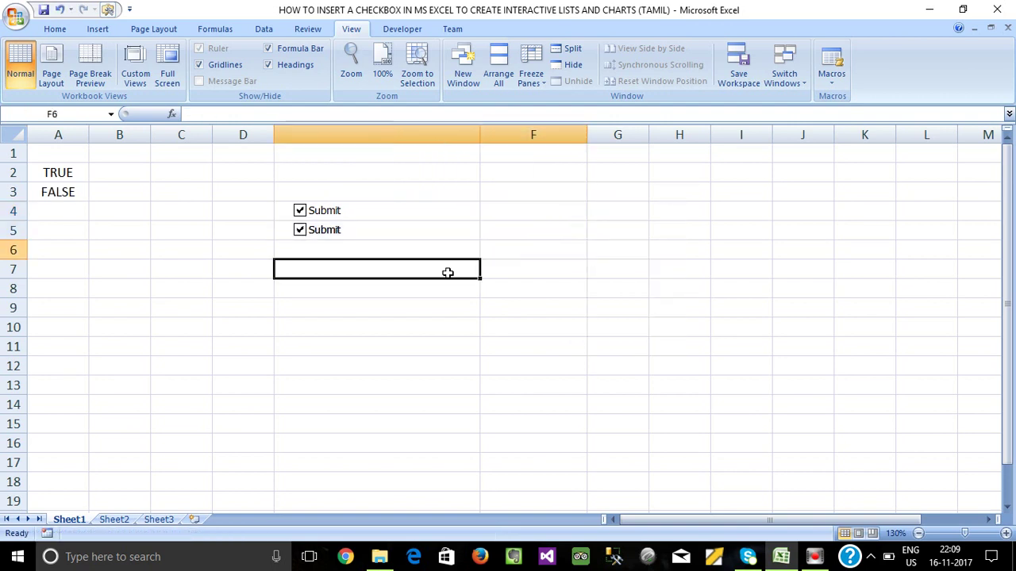
left_click(417, 216)
Step: Fill Submit checkboxes down to E13, clear the leftover value in A3, and tick them all
left_click(468, 229)
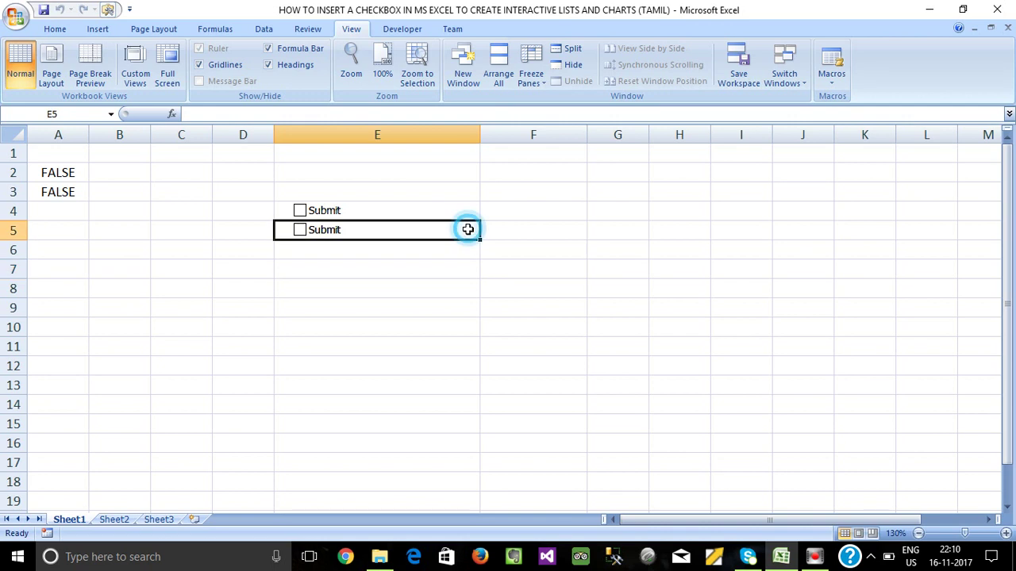
left_click_drag(481, 239, 473, 391)
left_click(50, 174)
left_click(66, 196)
key("Delete")
left_click(61, 171)
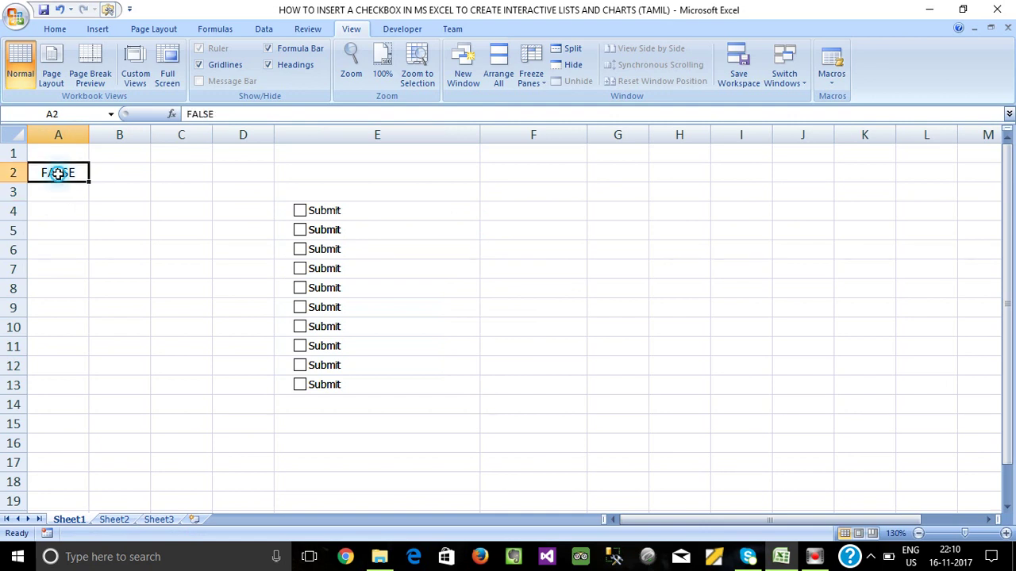
left_click(301, 211)
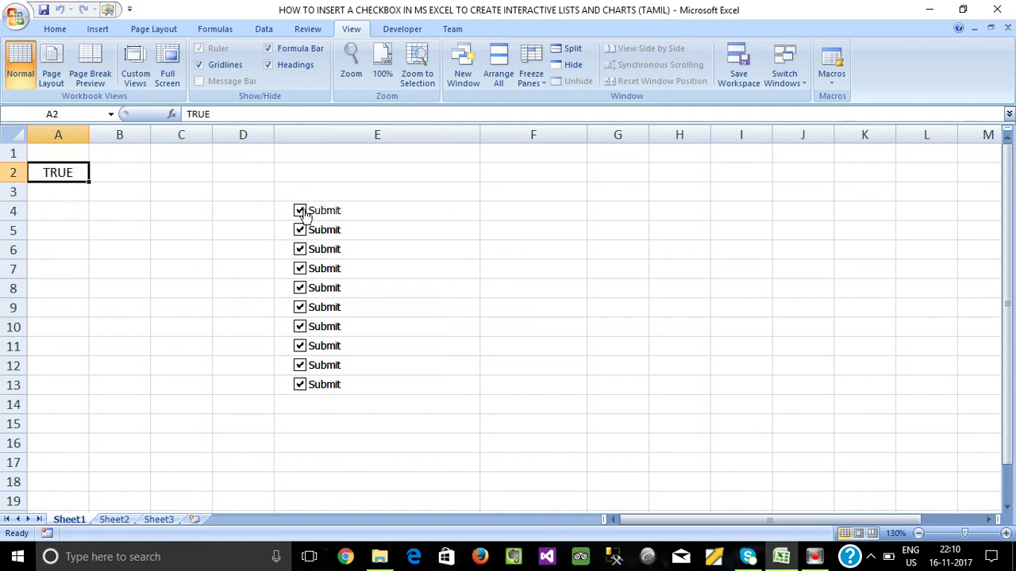
Step: Copy the E4 checkbox into G5, widen column G, and confirm all checkboxes toggle together
left_click(498, 244)
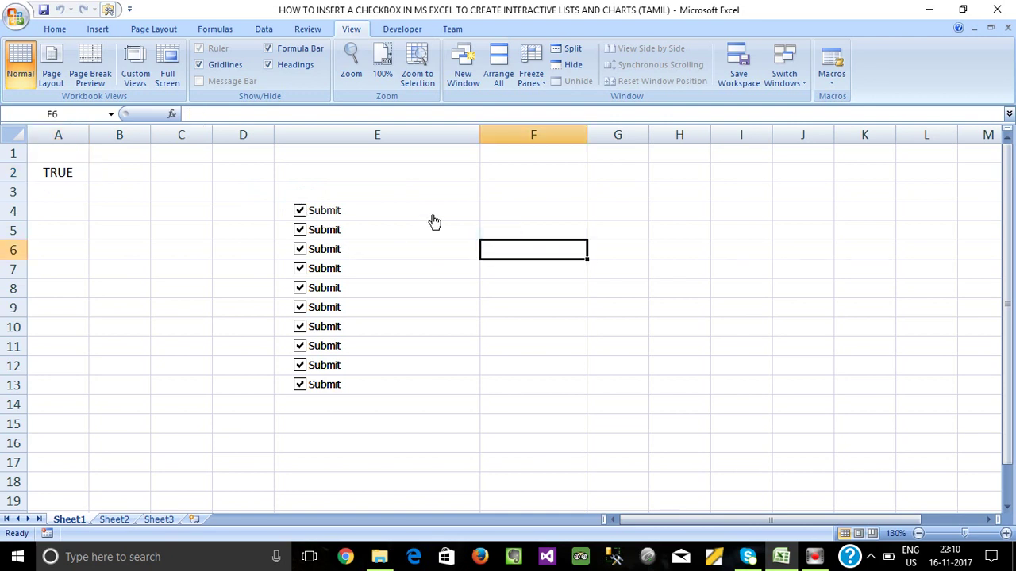
left_click(465, 211)
key("ctrl+c")
left_click(617, 238)
key("ctrl+v")
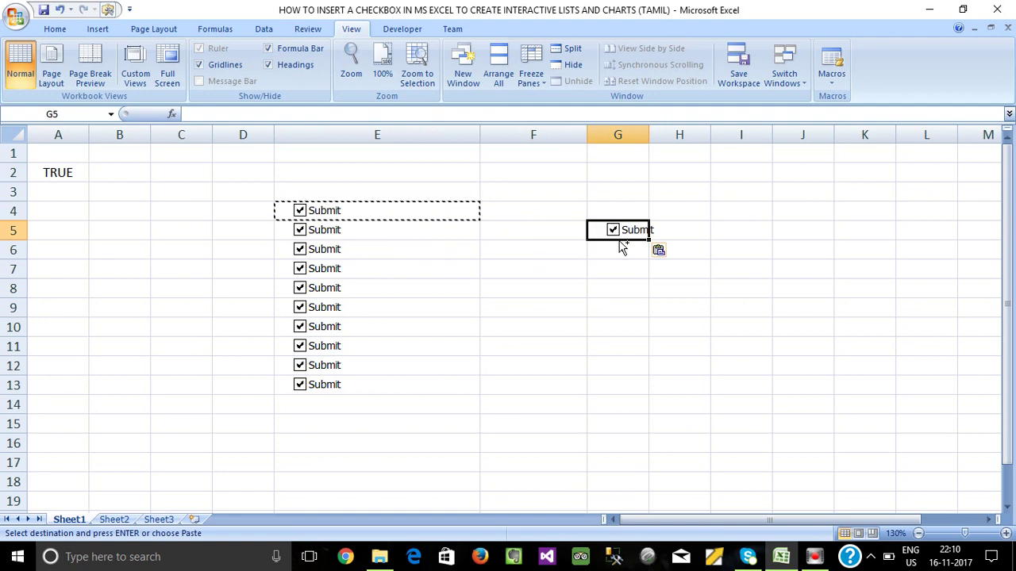
left_click_drag(649, 135, 699, 135)
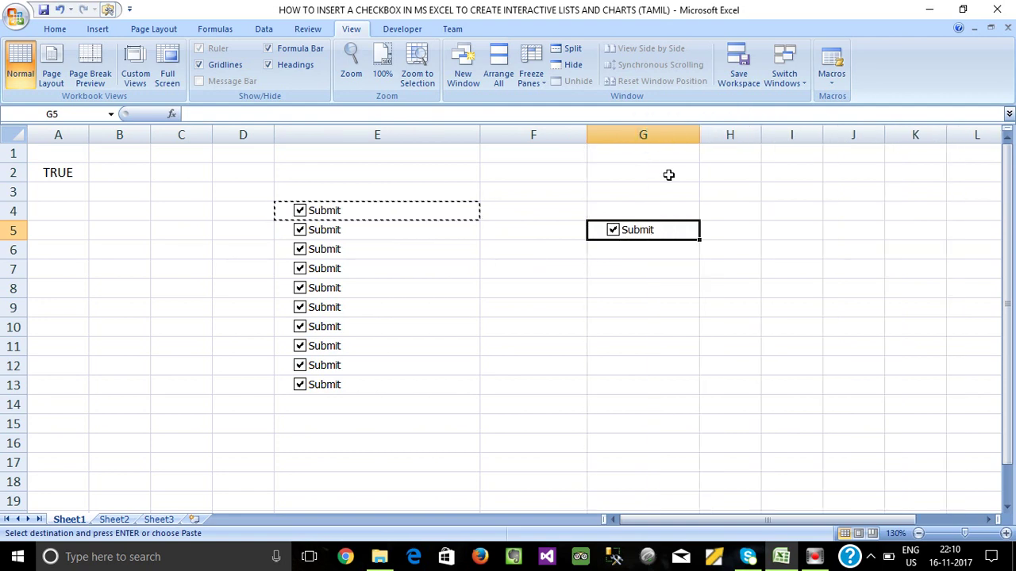
left_click(671, 250)
left_click(614, 229)
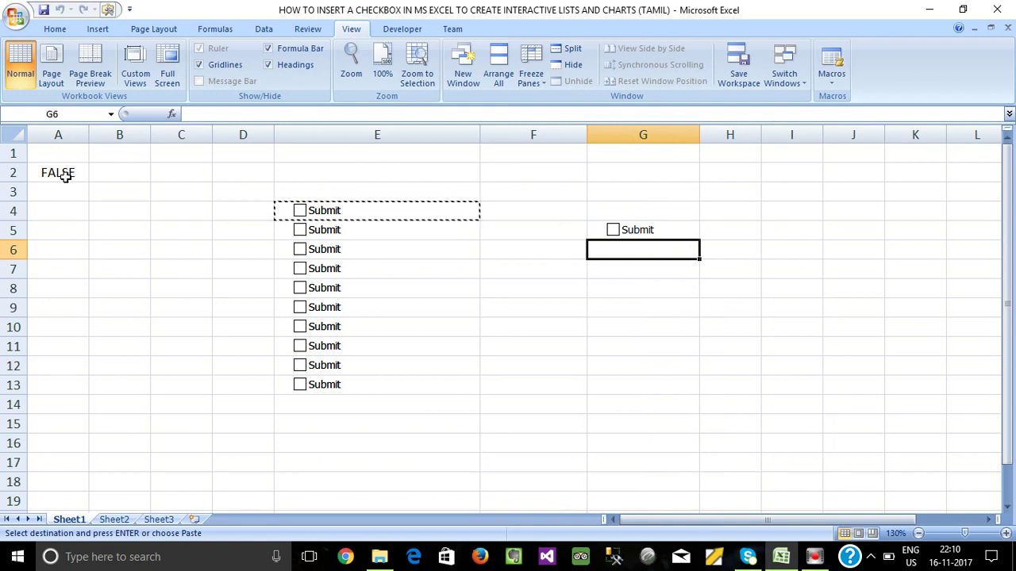
left_click(172, 248)
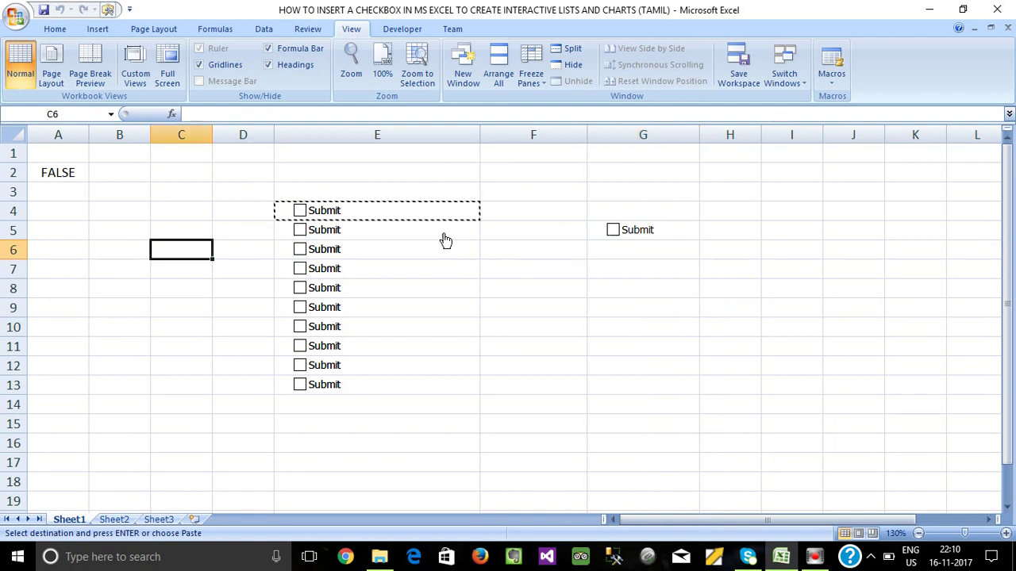
left_click(385, 234)
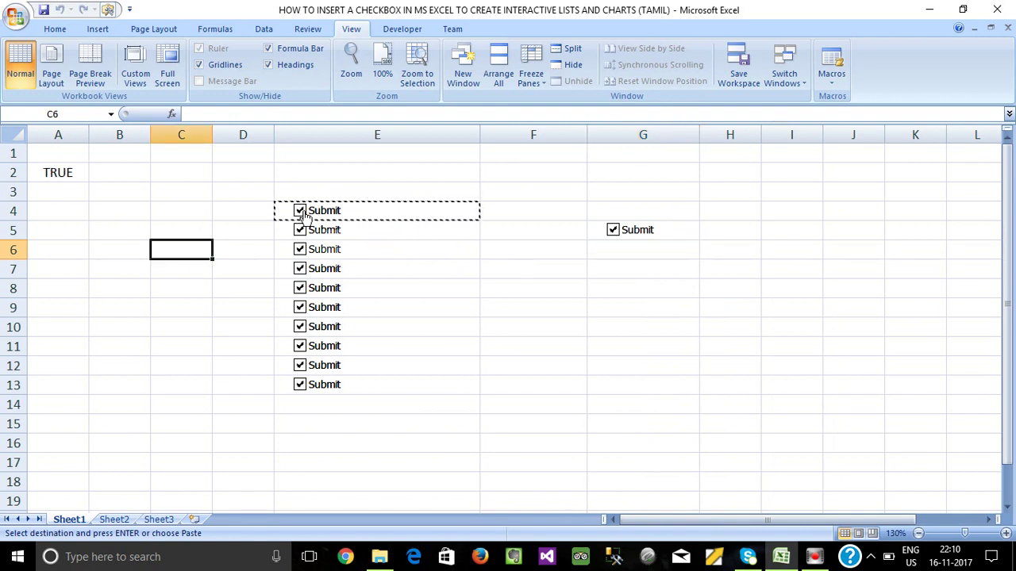
key("shift+Down")
key("shift+Down")
key("shift+Down")
key("shift+Down")
right_click(426, 299)
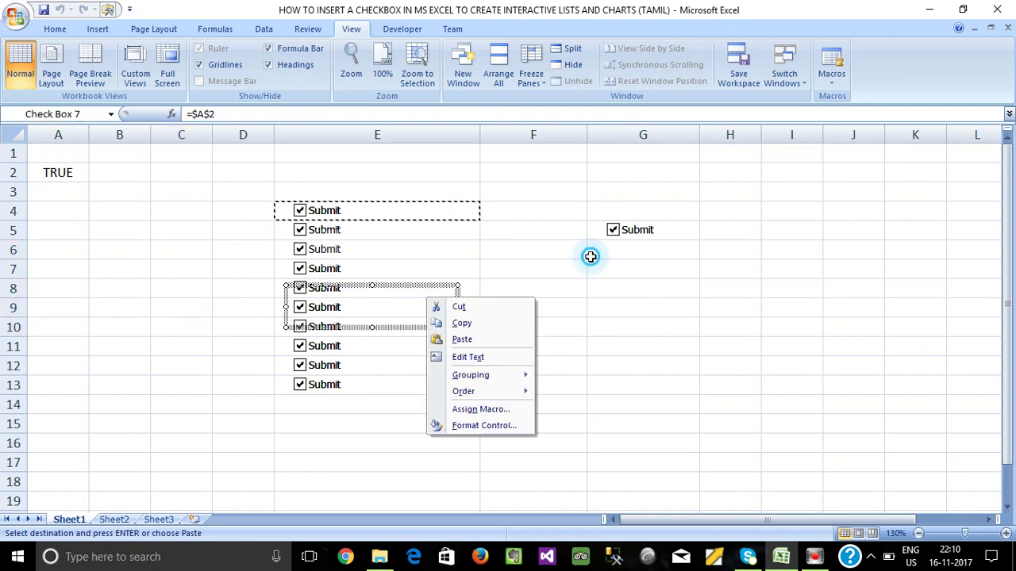
key("Escape")
left_click(479, 206)
left_click_drag(497, 214, 521, 231)
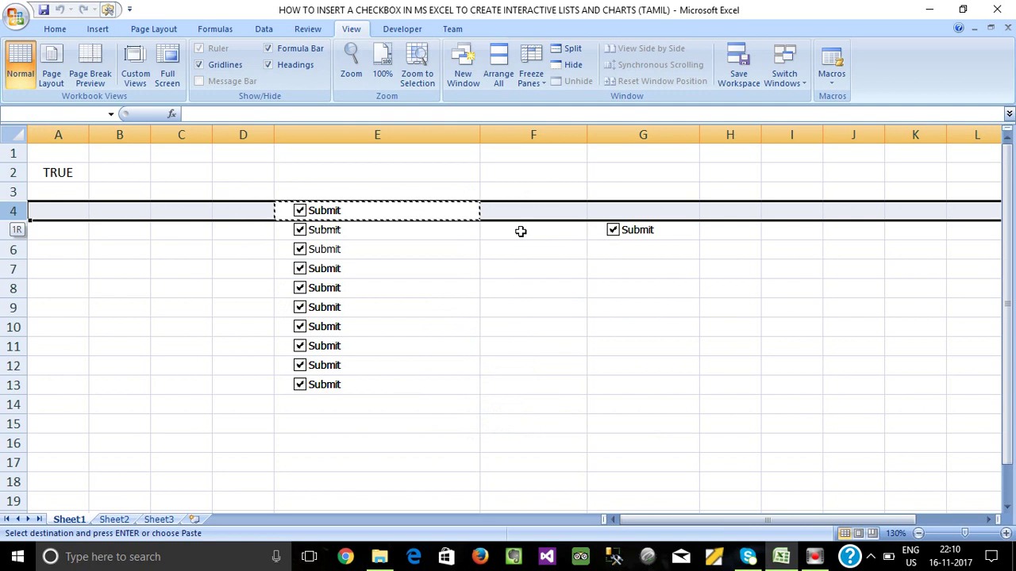
key("shift+Down")
key("shift+Down")
key("shift+Down")
key("shift+Down")
key("shift+Down")
key("shift+Down")
key("shift+Down")
key("shift+Down")
key("ctrl+minus")
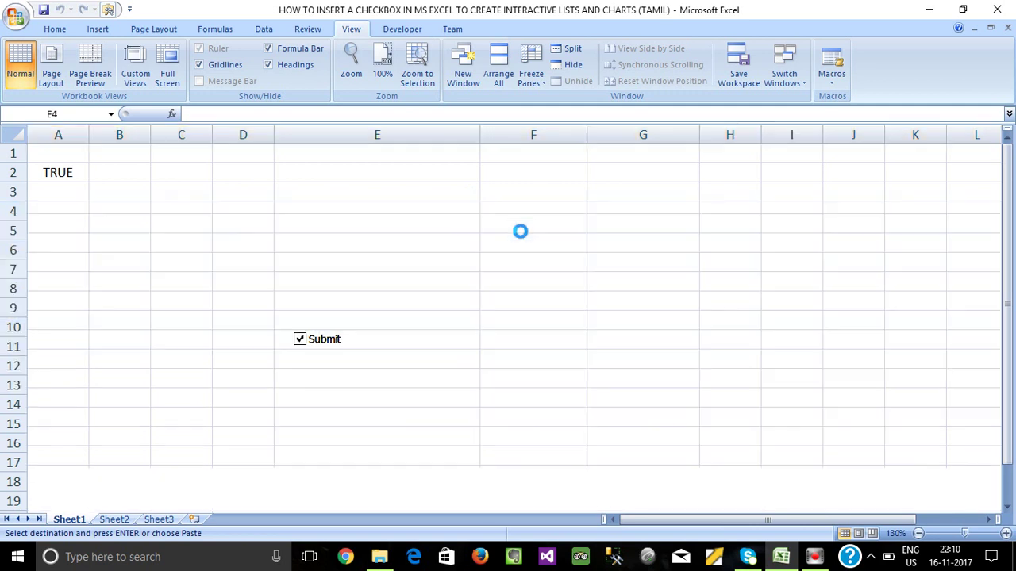
right_click(524, 235)
key("Escape")
right_click(336, 221)
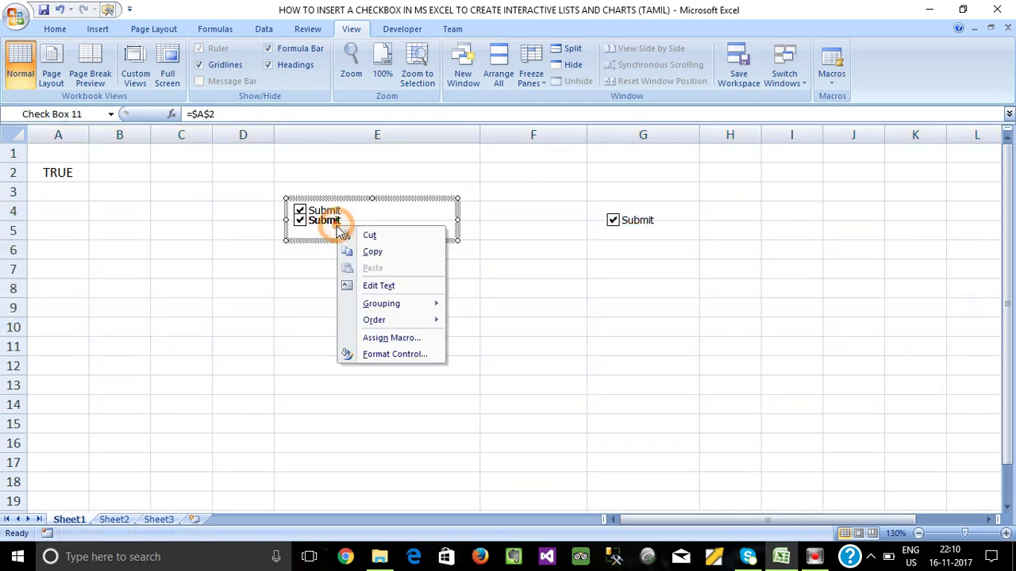
key("Escape")
right_click(347, 226)
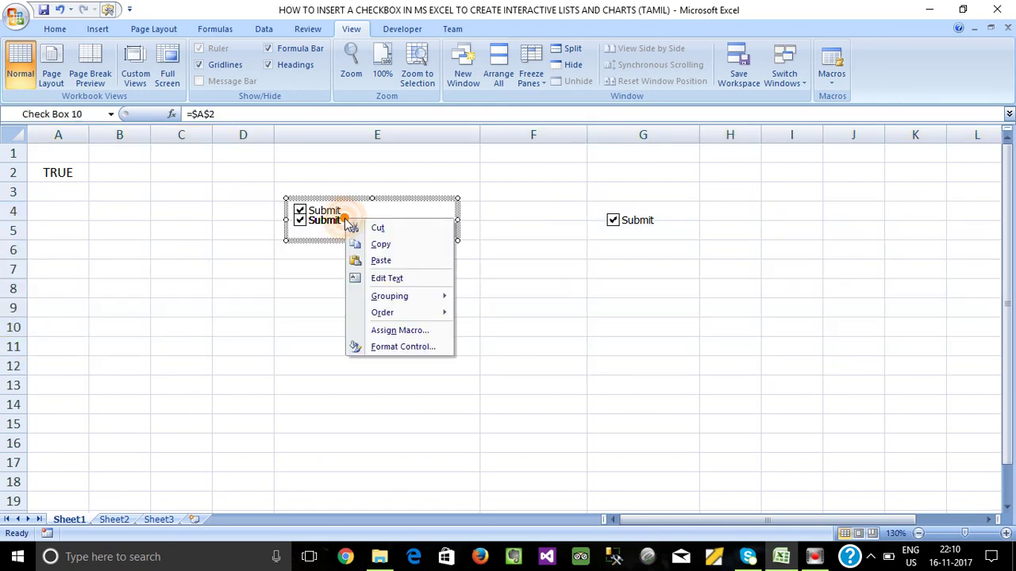
key("Escape")
right_click(332, 228)
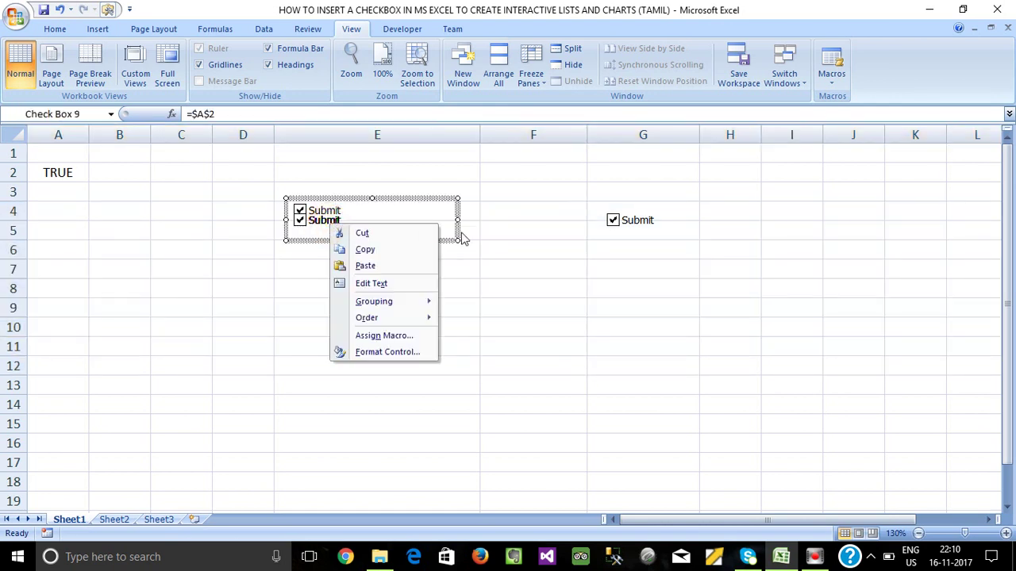
key("Escape")
left_click(627, 226)
left_click(627, 225)
left_click(489, 262)
left_click(351, 214)
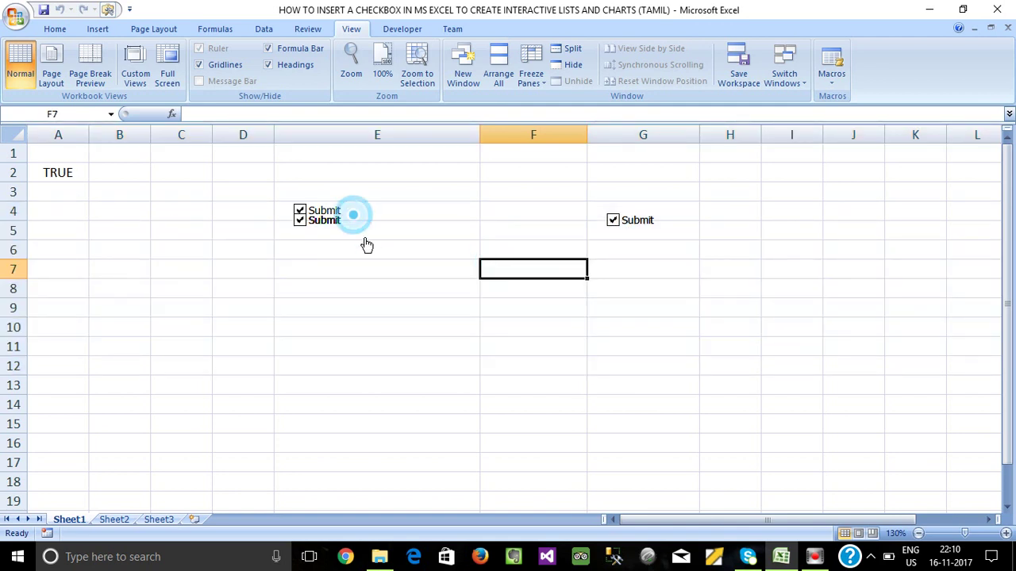
right_click(296, 222)
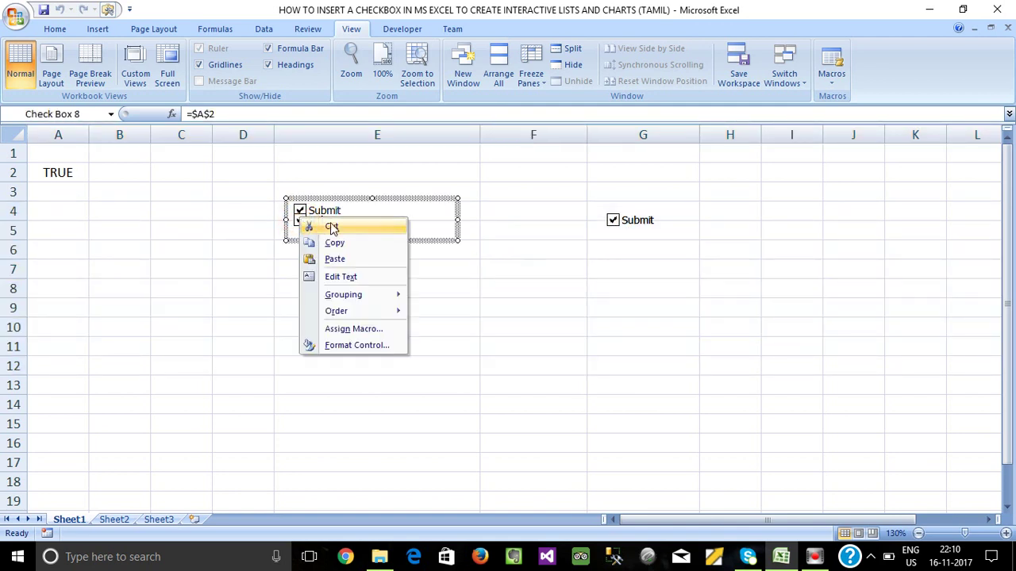
key("Escape")
right_click(315, 215)
left_click(463, 244)
left_click(394, 291)
left_click(168, 209)
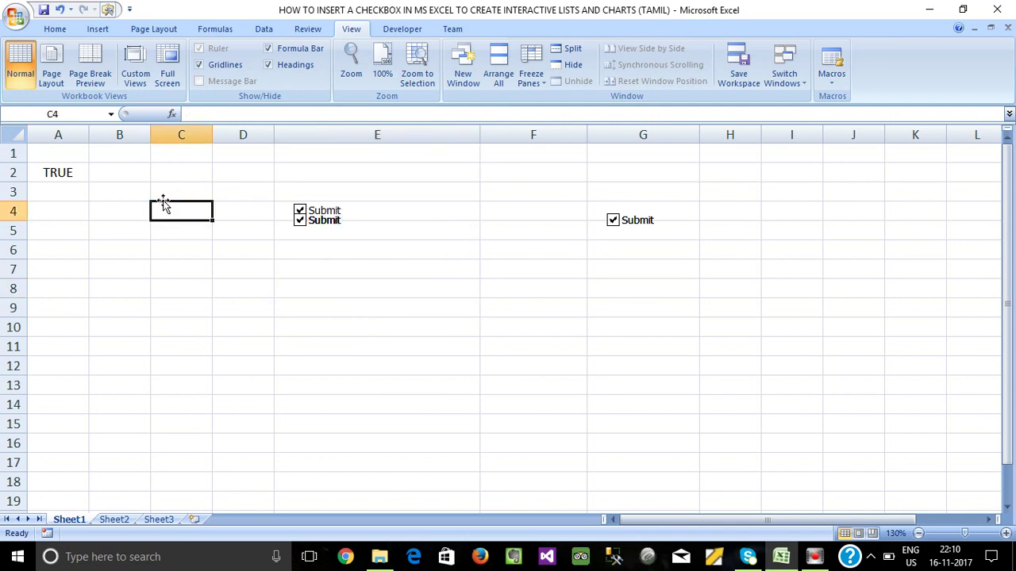
left_click(645, 224)
left_click(648, 226)
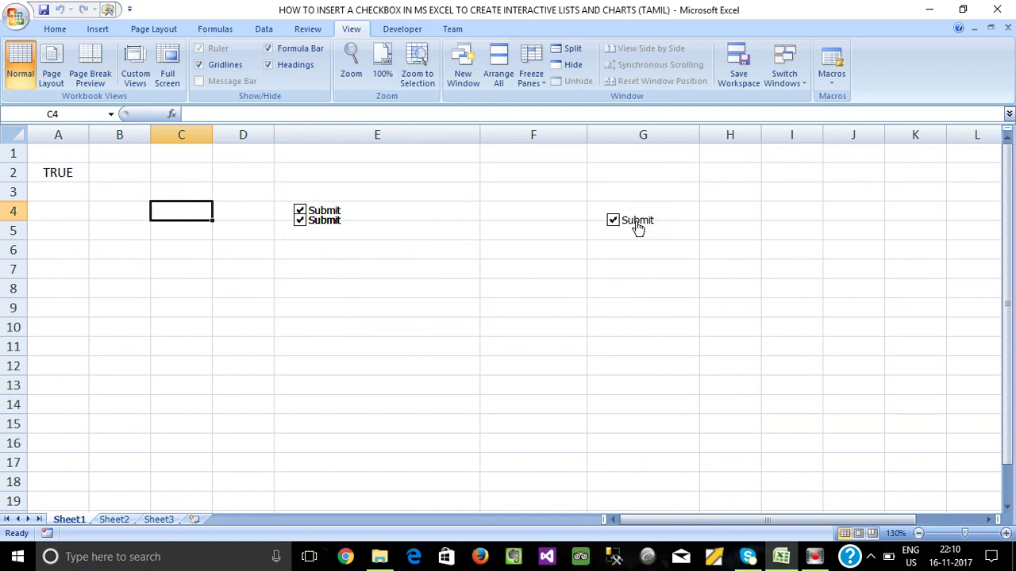
left_click(630, 267)
left_click(639, 229)
left_click(638, 229)
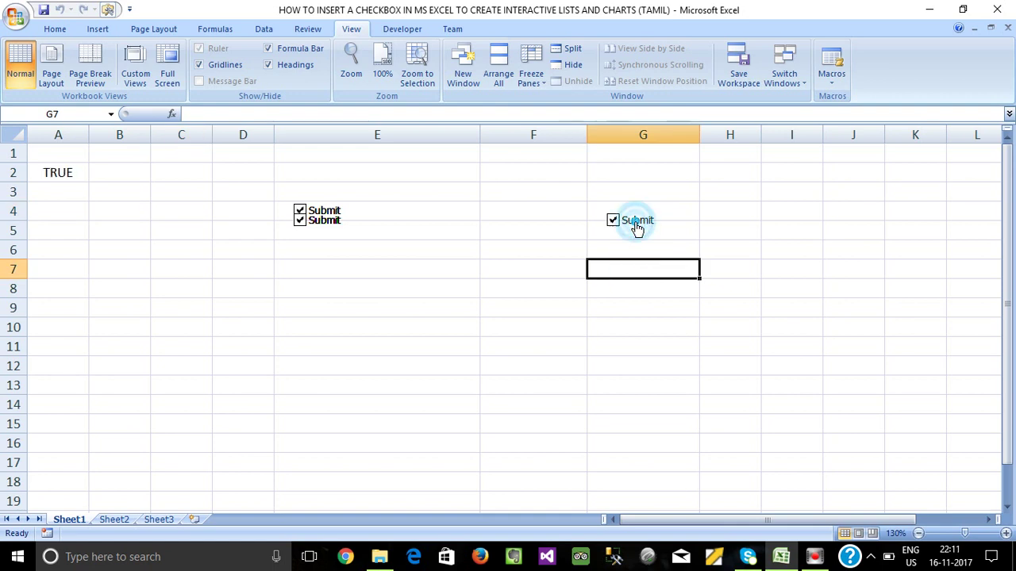
right_click(637, 228)
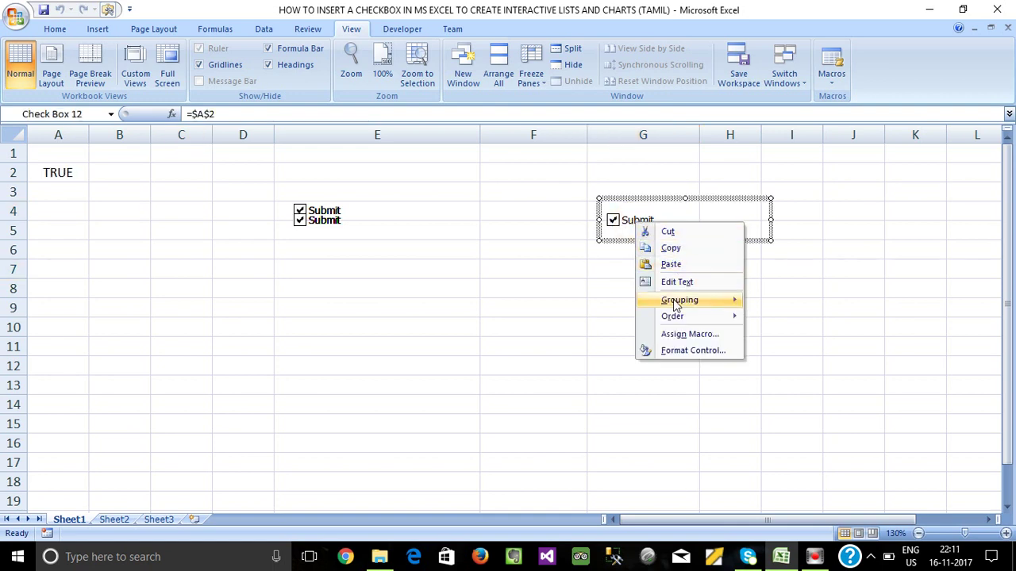
left_click(688, 351)
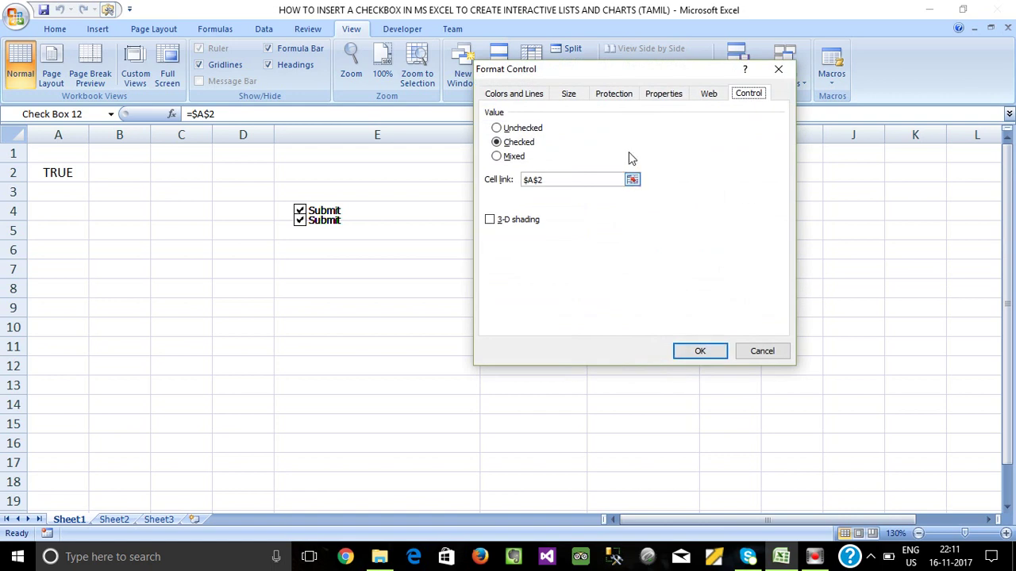
left_click(657, 95)
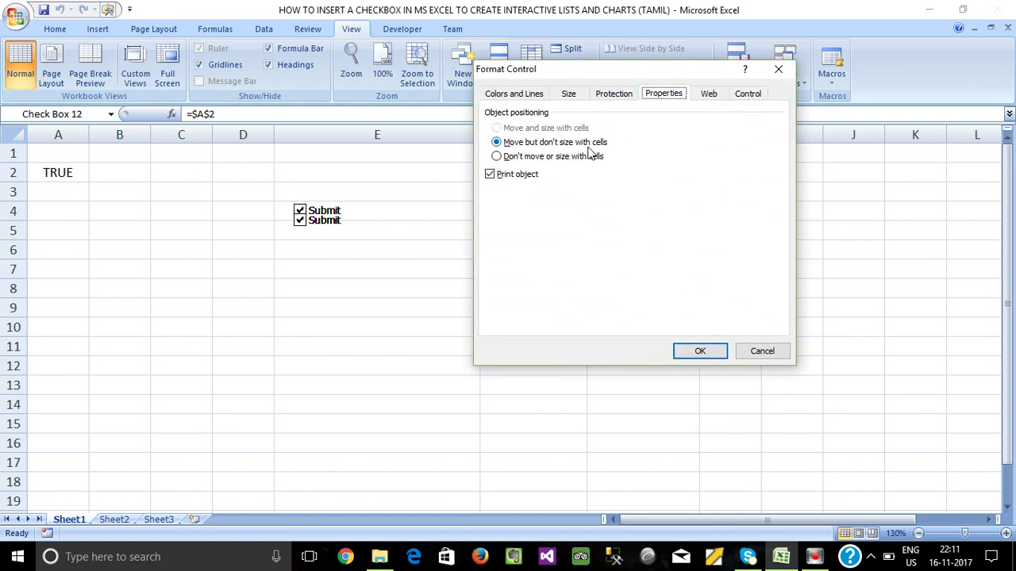
left_click(702, 352)
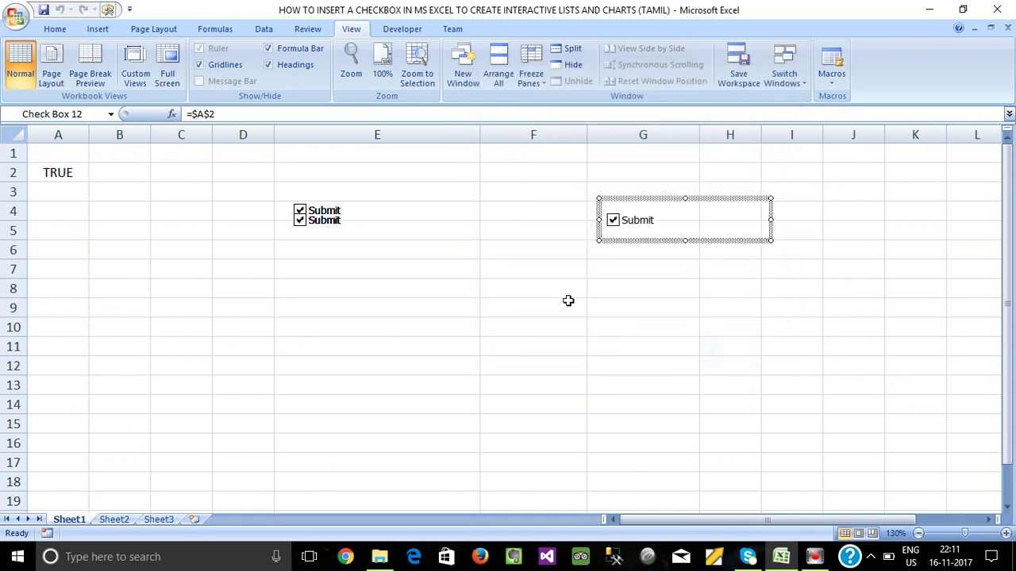
left_click(612, 262)
left_click(580, 211)
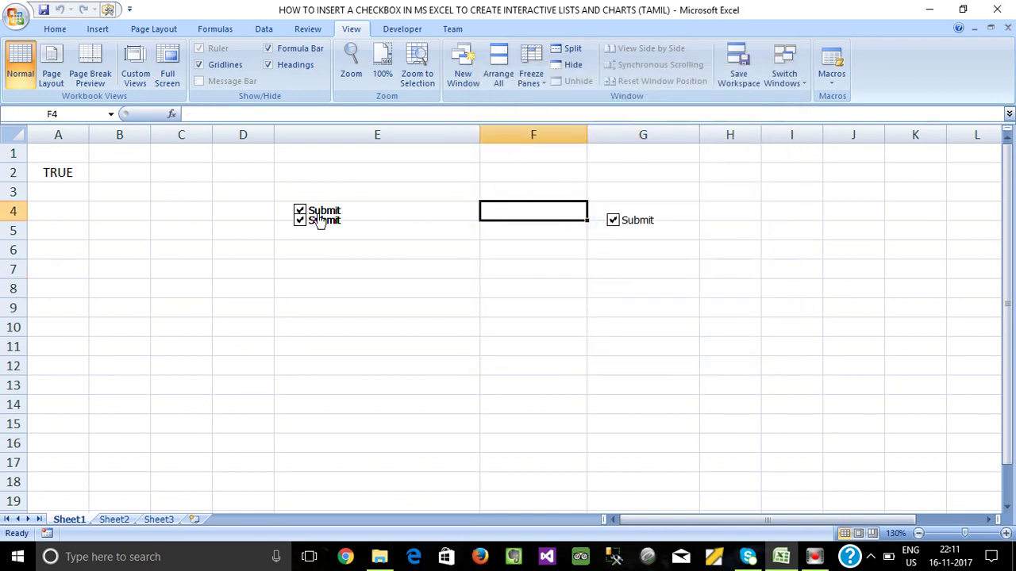
Step: Resize rows 1–4 (collapse row 3, heighten rows 1 and 2, shrink row 4) and untick the G checkbox
left_click_drag(30, 209, 38, 243)
left_click(22, 200)
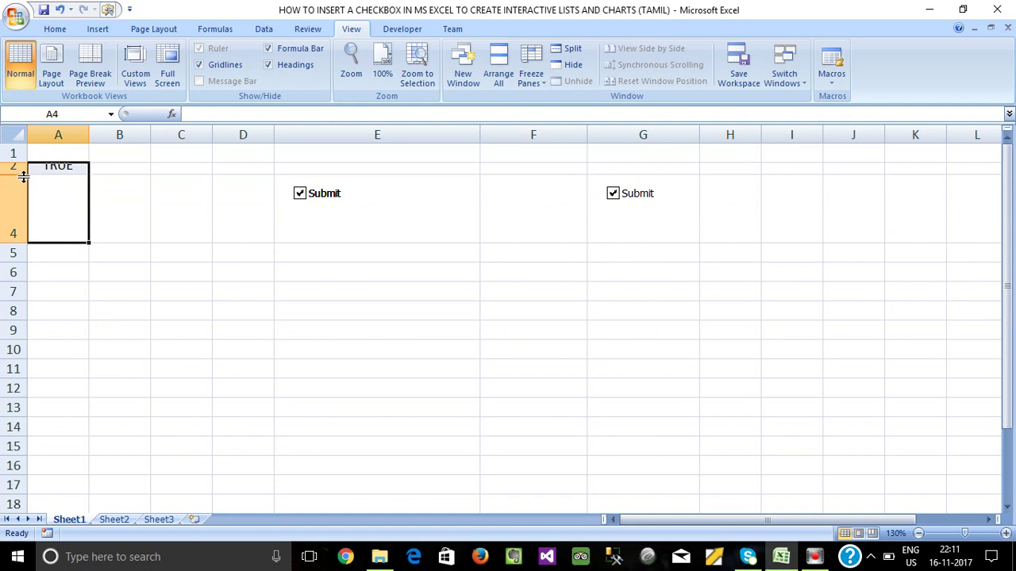
left_click_drag(26, 163, 34, 205)
left_click(645, 252)
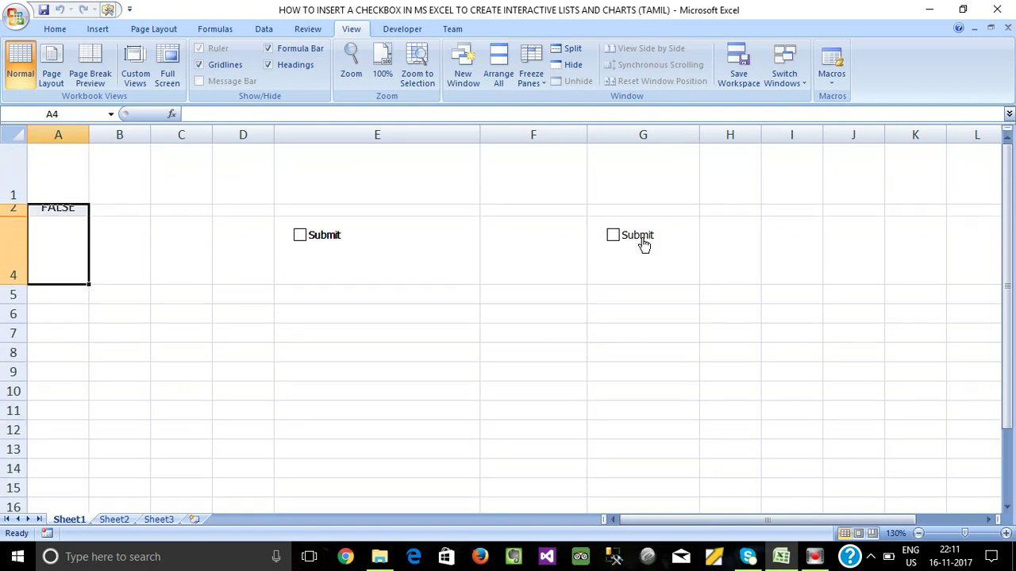
left_click_drag(21, 216, 36, 262)
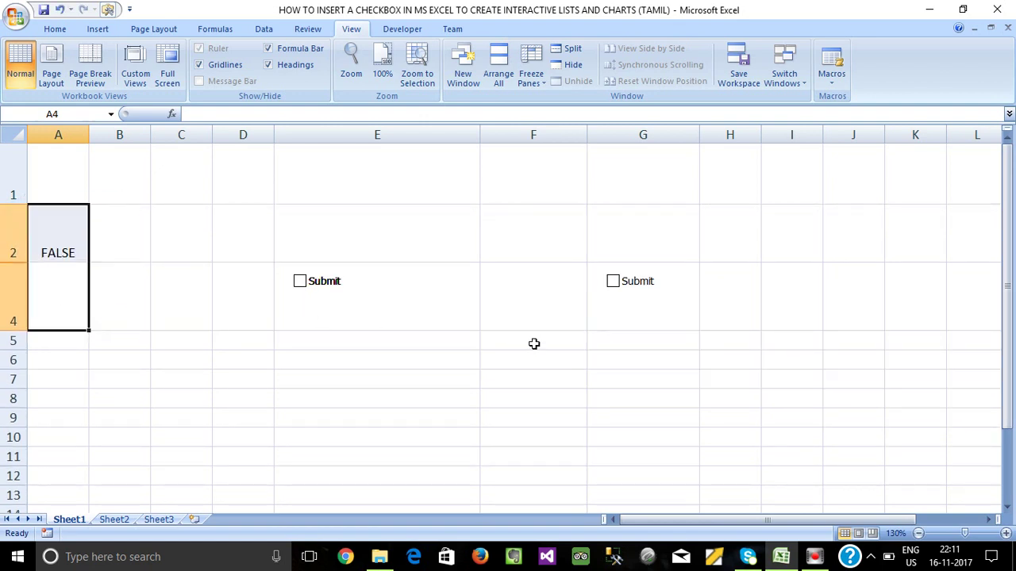
left_click_drag(17, 330, 19, 268)
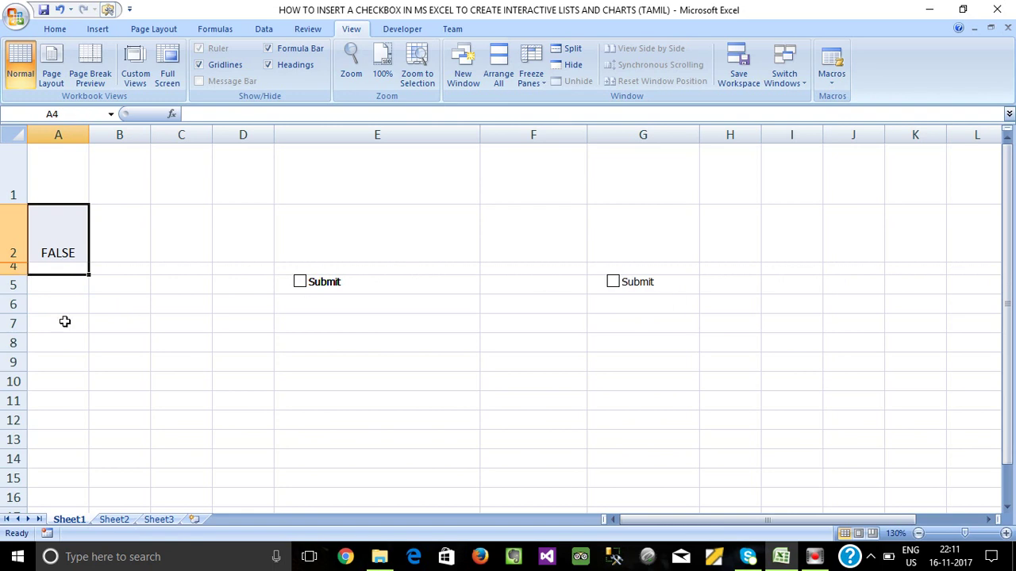
Step: Set the column G checkbox to Don't move or size with cells
right_click(643, 291)
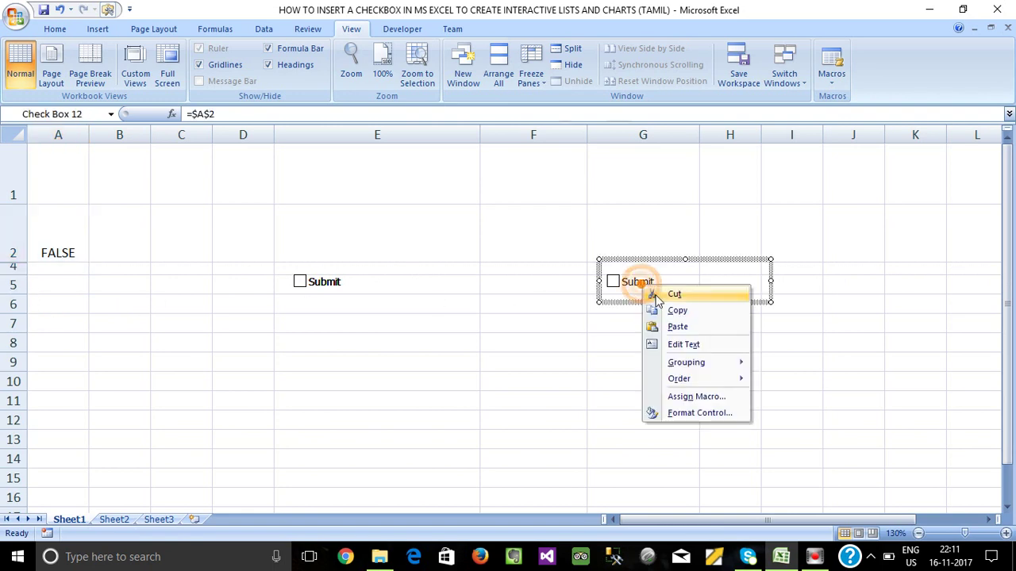
left_click(675, 410)
left_click(508, 219)
left_click(704, 412)
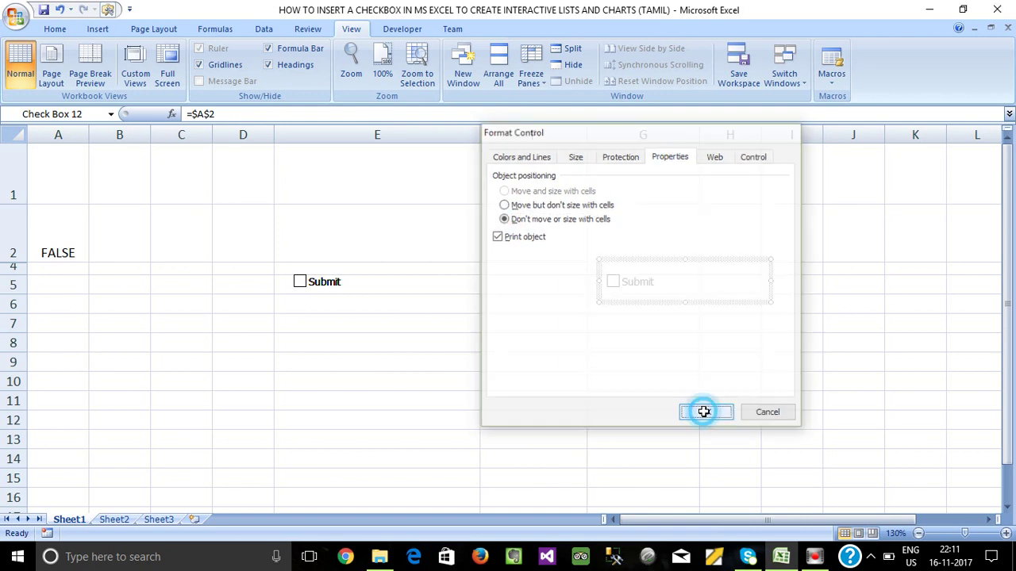
Step: Hide rows 2 and 7 and enlarge row 8 to show the E checkbox shifting
left_click_drag(24, 276, 27, 204)
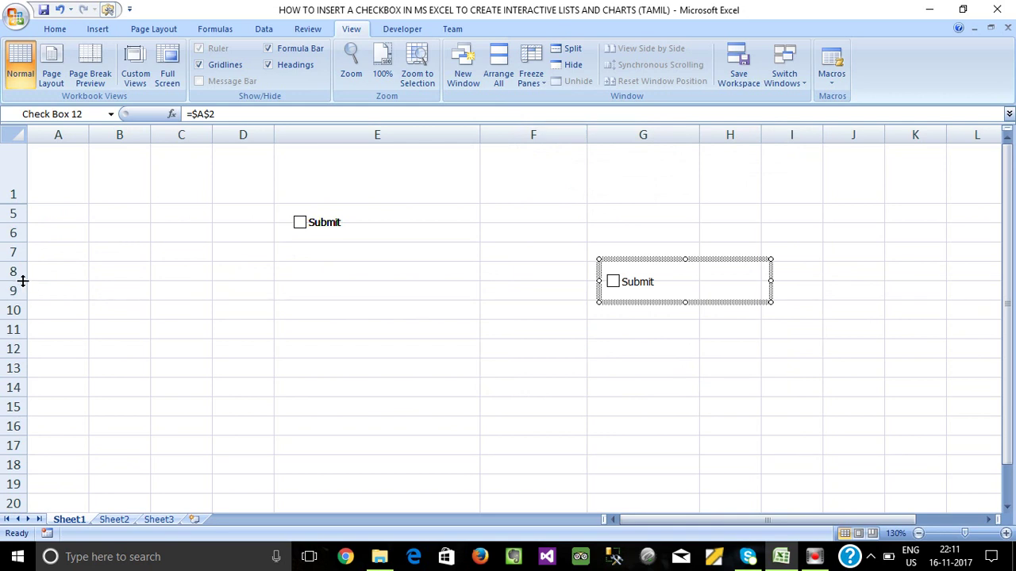
left_click_drag(23, 281, 27, 322)
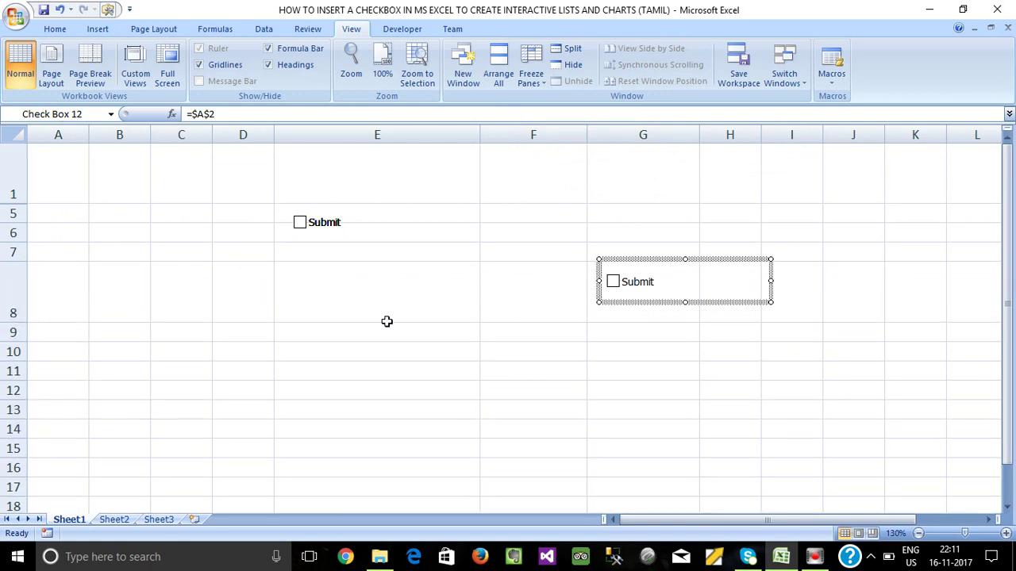
left_click_drag(23, 260, 23, 227)
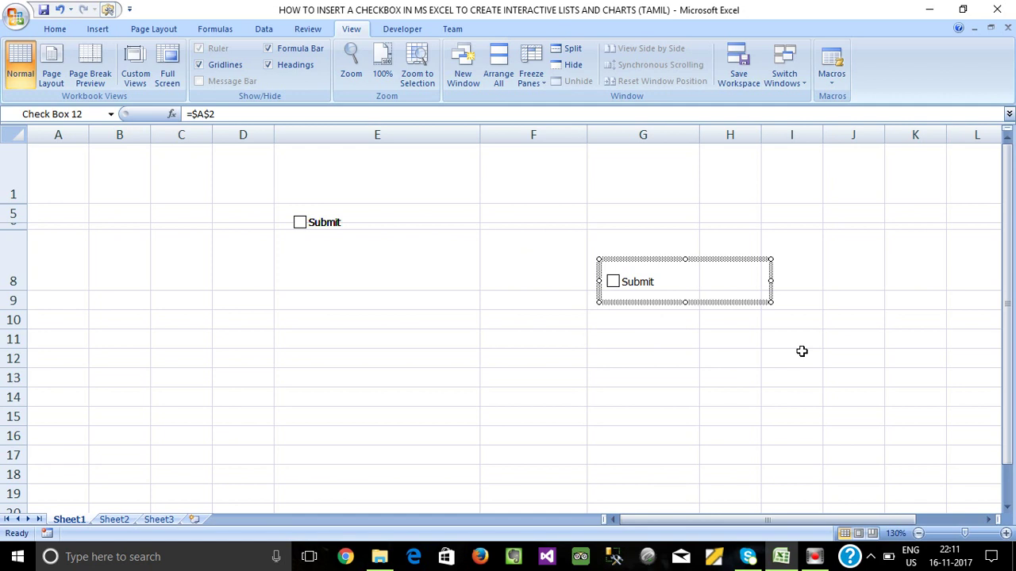
left_click(437, 255)
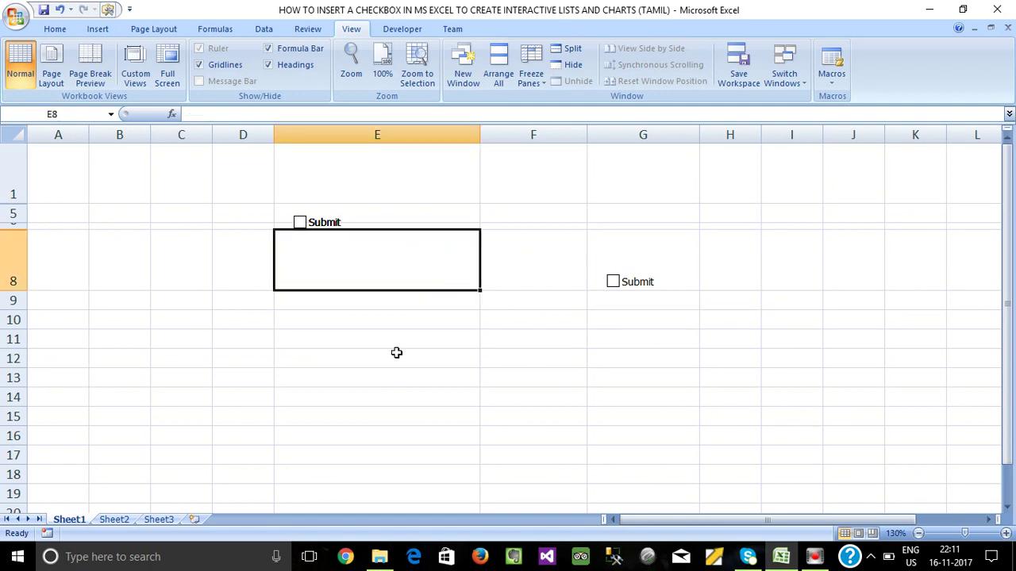
Step: Return to Sheet2 with the combo chart and both Comp checkboxes ticked
left_click(130, 521)
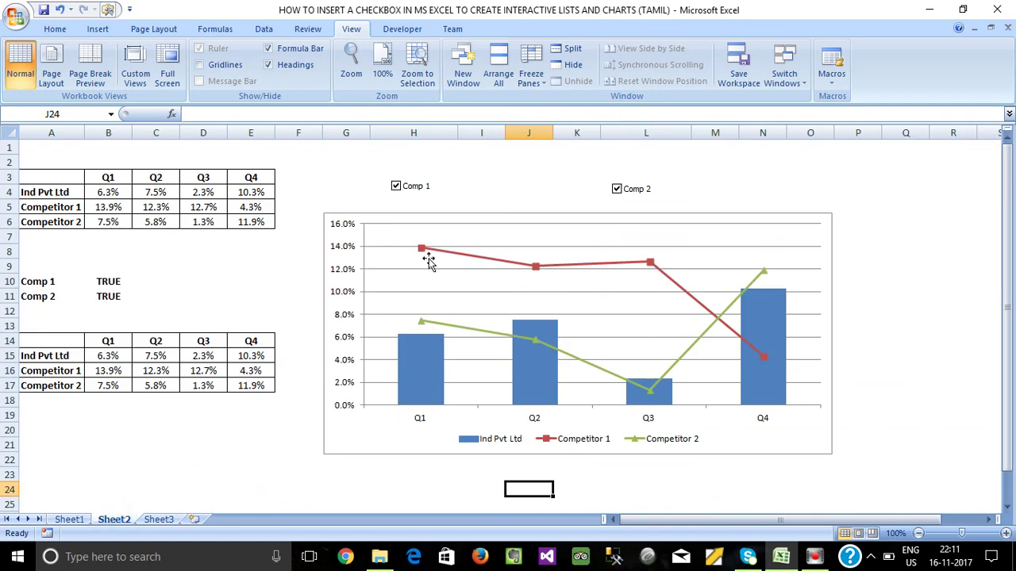